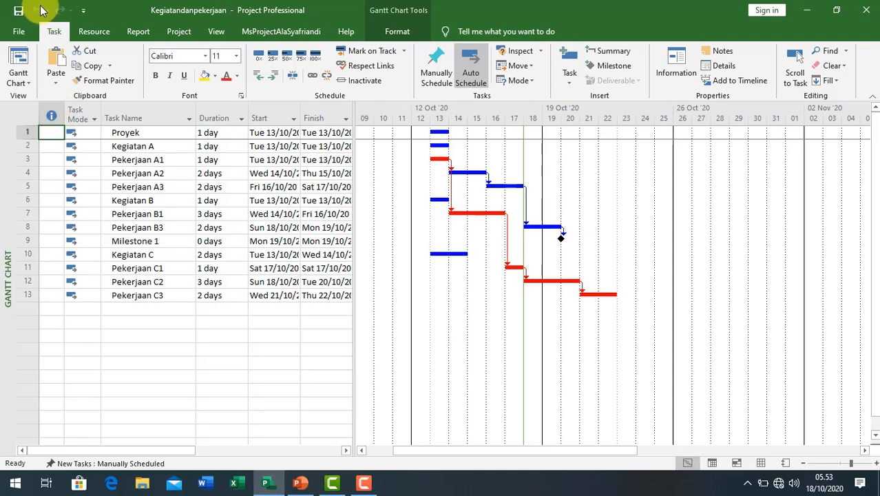
- Create a new blank project and enter two tasks named A and B
click(21, 32)
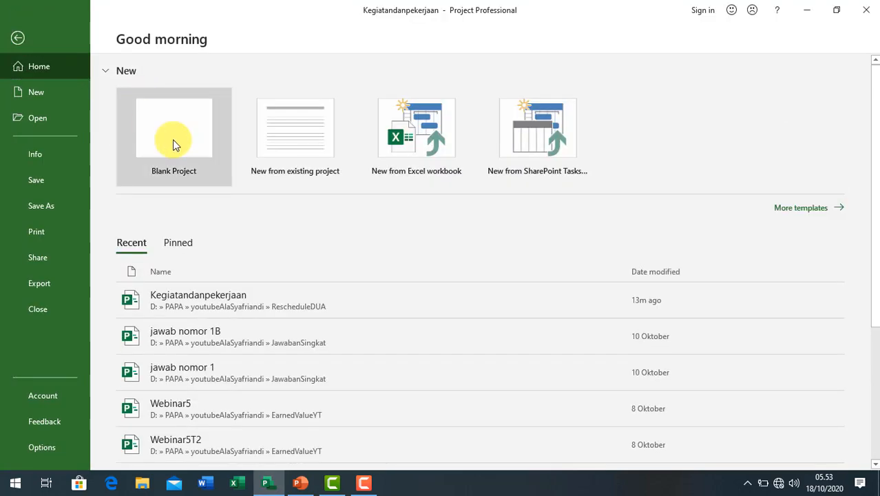
key(Escape)
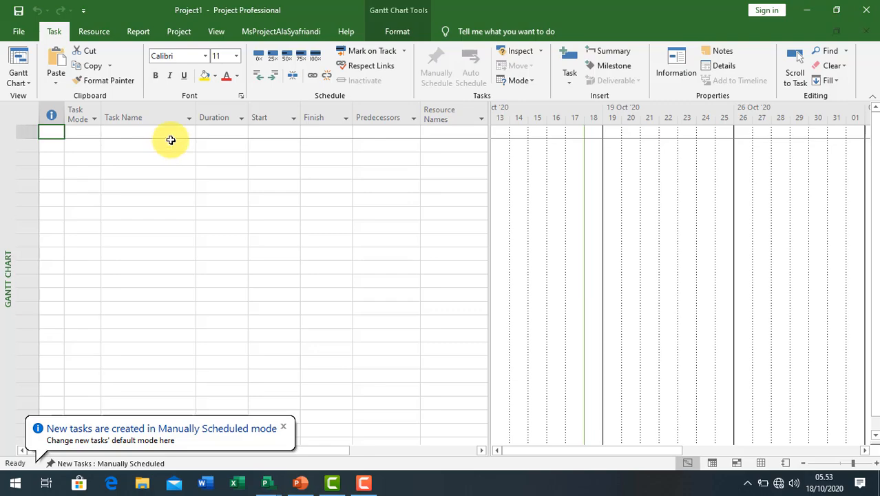
click(164, 133)
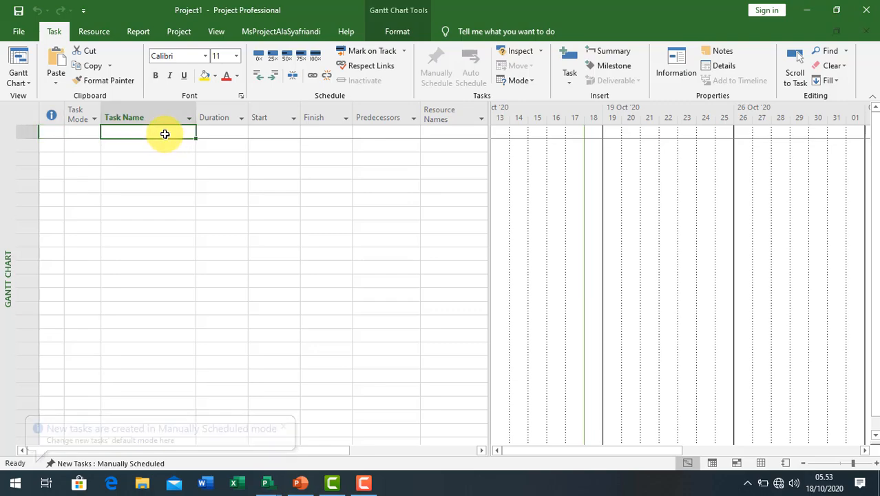
text(aa)
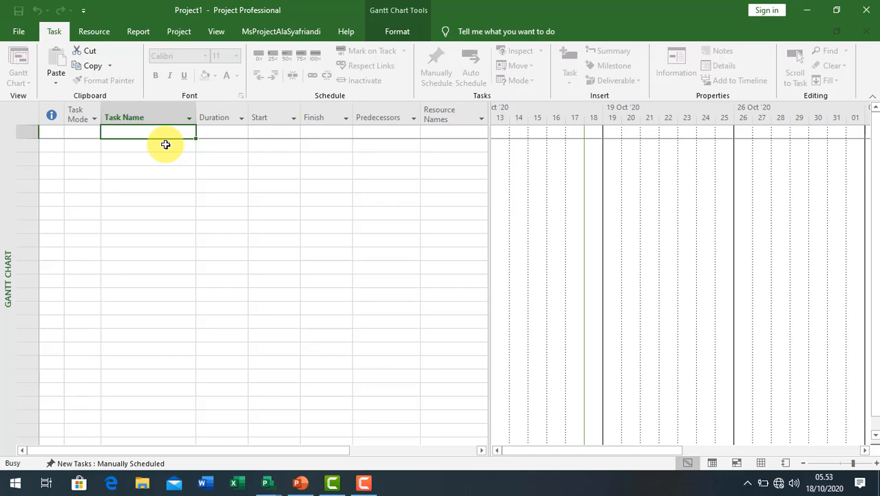
text(A)
key(Return)
text(B)
- Set the durations of tasks A and B to 4 days each and narrow the Task Name column
click(215, 133)
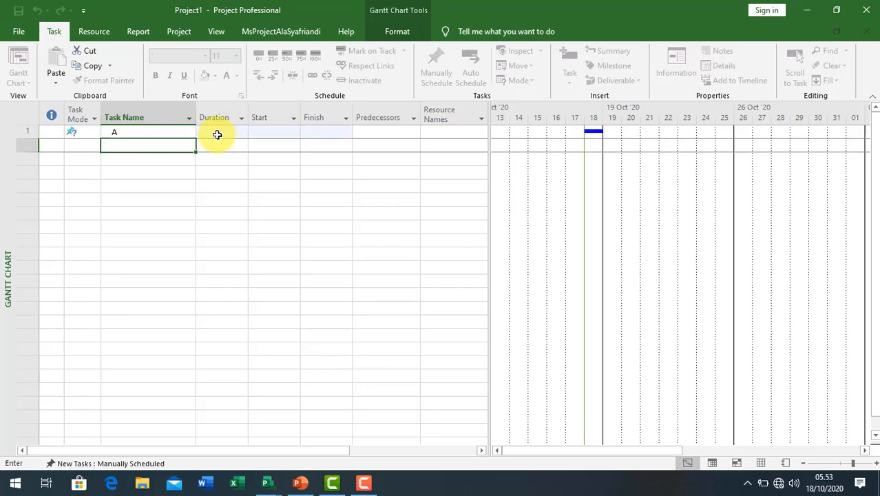
text(4)
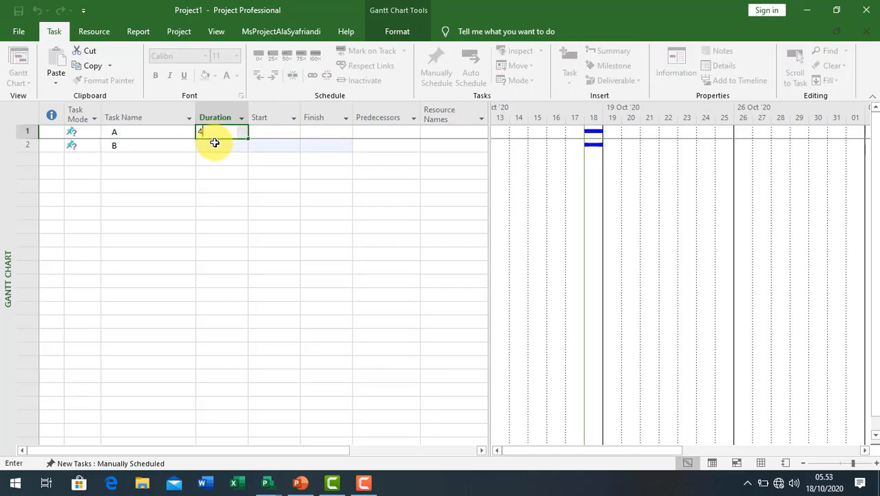
click(214, 143)
text(4)
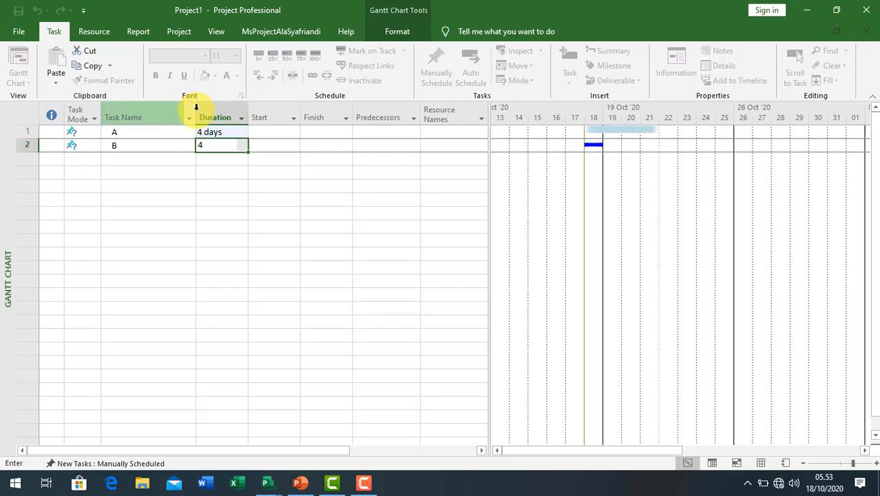
click(218, 130)
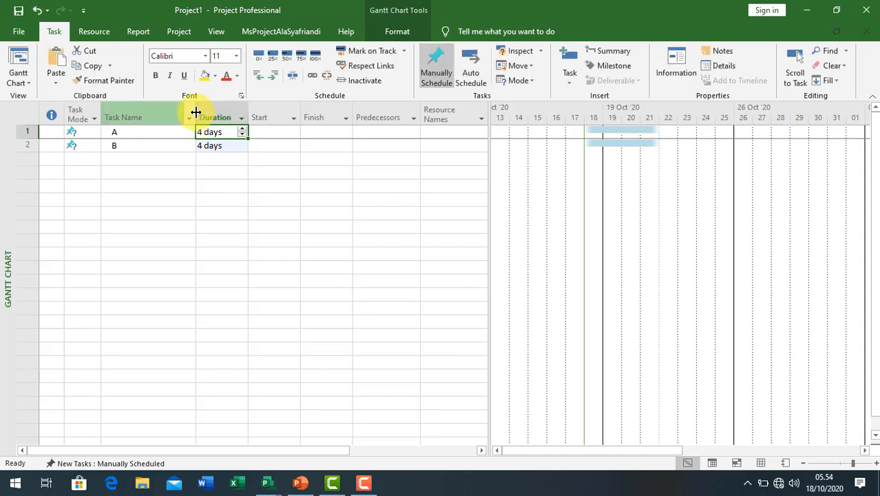
drag(196, 116, 160, 129)
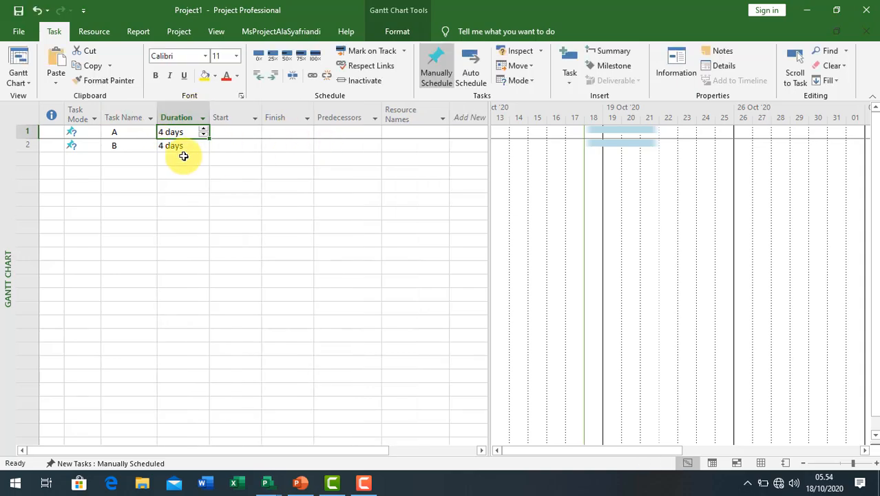
- Set the project's start date to Thu 01/10/2020 in the project information
click(188, 33)
click(157, 77)
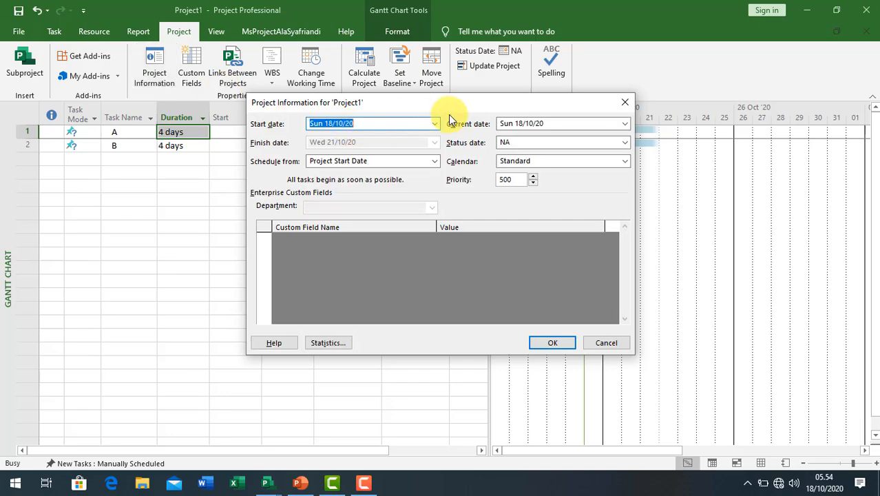
click(436, 125)
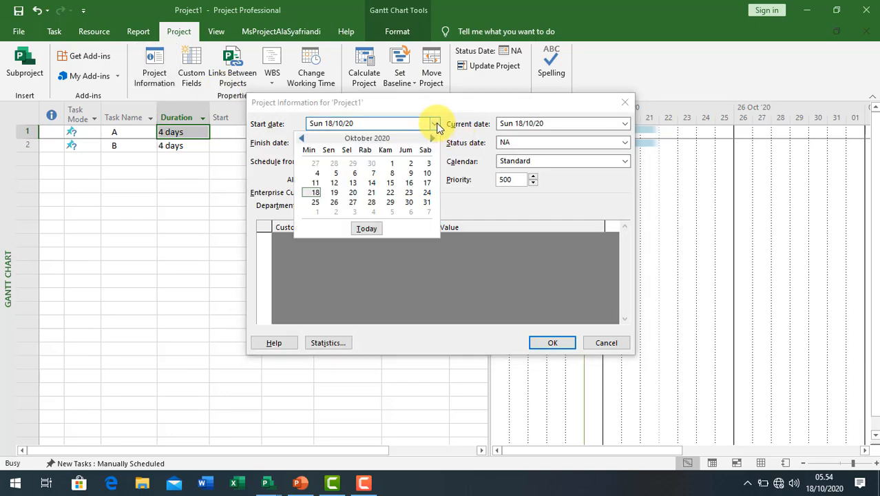
click(391, 171)
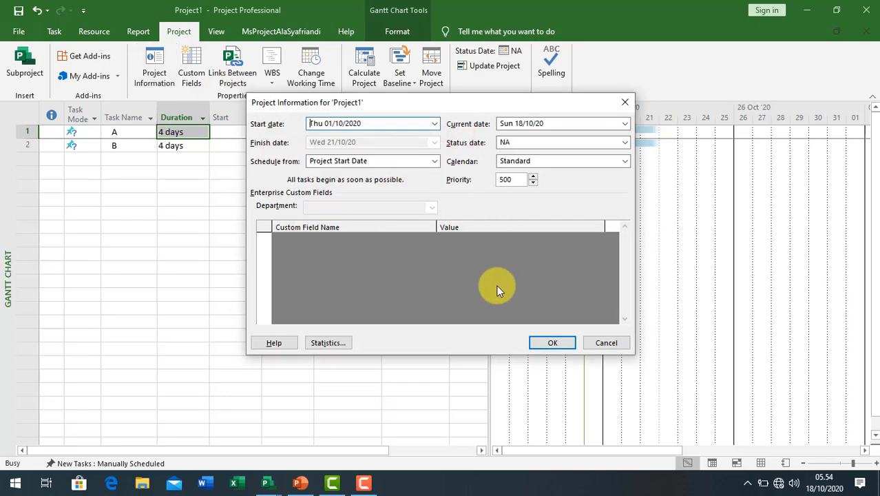
click(553, 343)
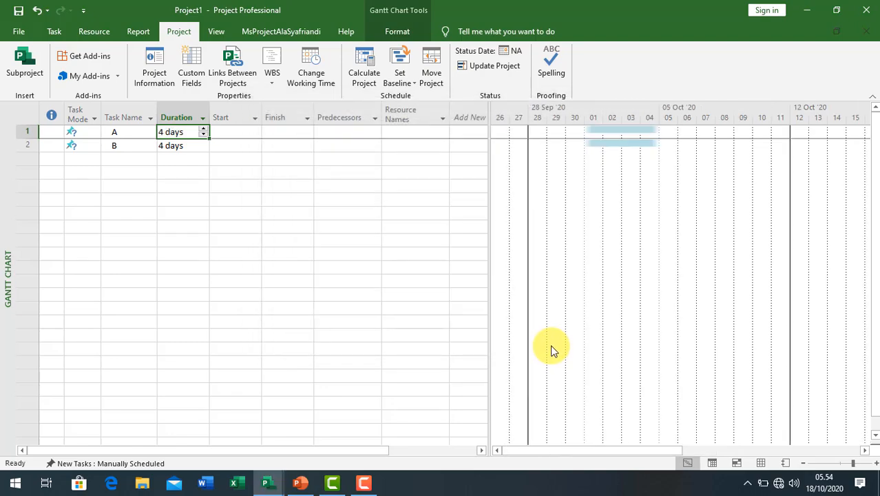
- Make task 1 (A) the predecessor of task B
drag(131, 135, 134, 142)
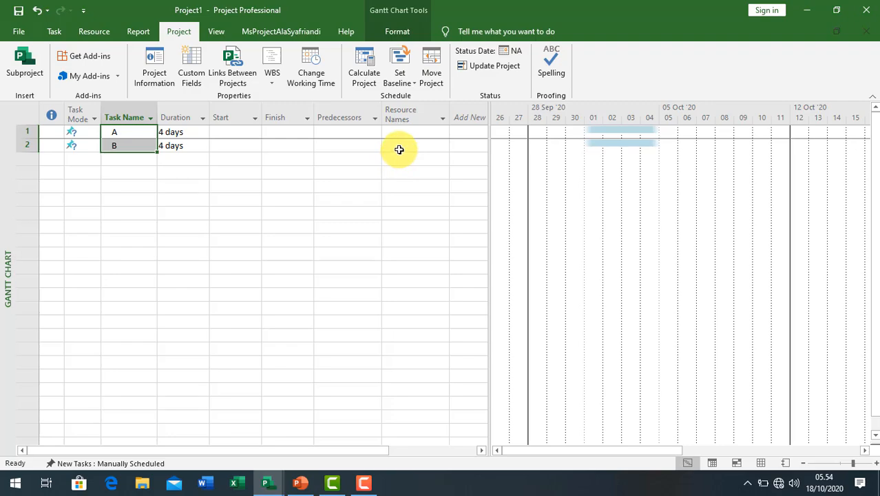
click(352, 146)
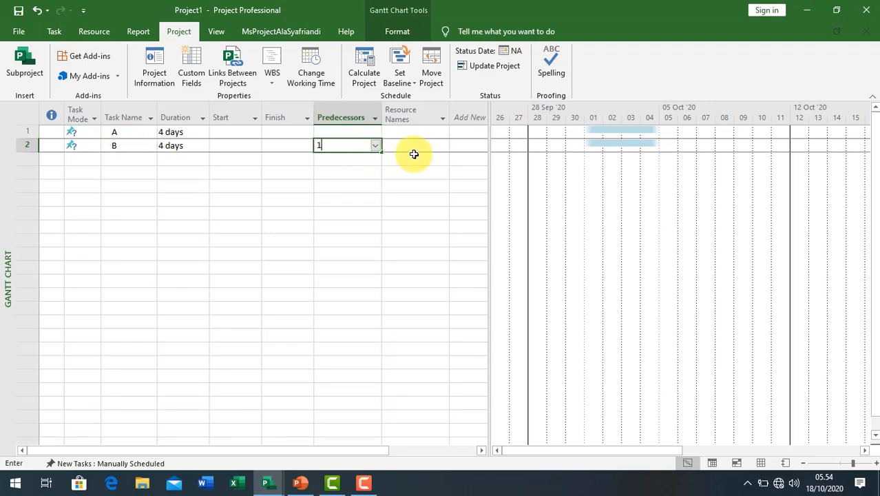
text(1)
click(412, 146)
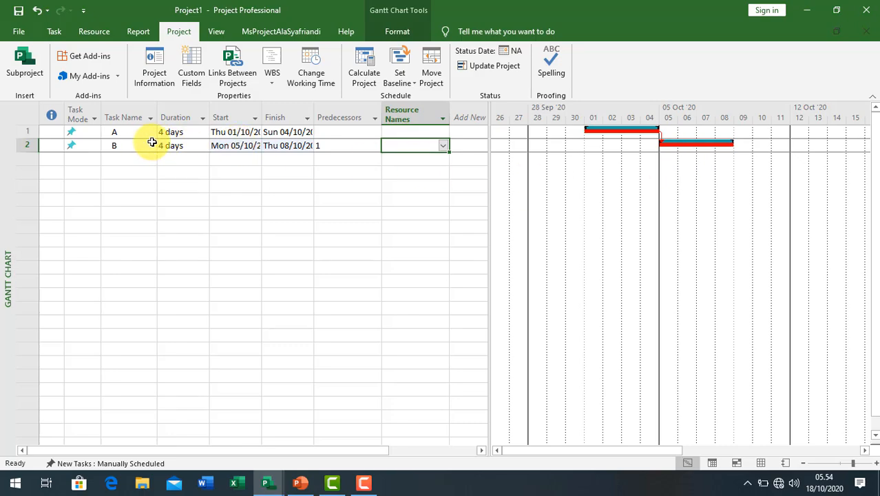
- Set a baseline for the entire project using the default Baseline
click(400, 78)
click(402, 96)
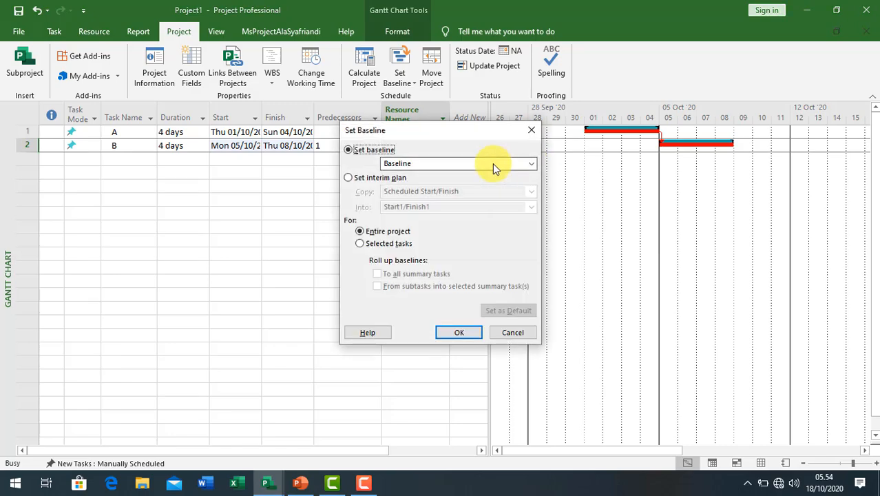
click(453, 335)
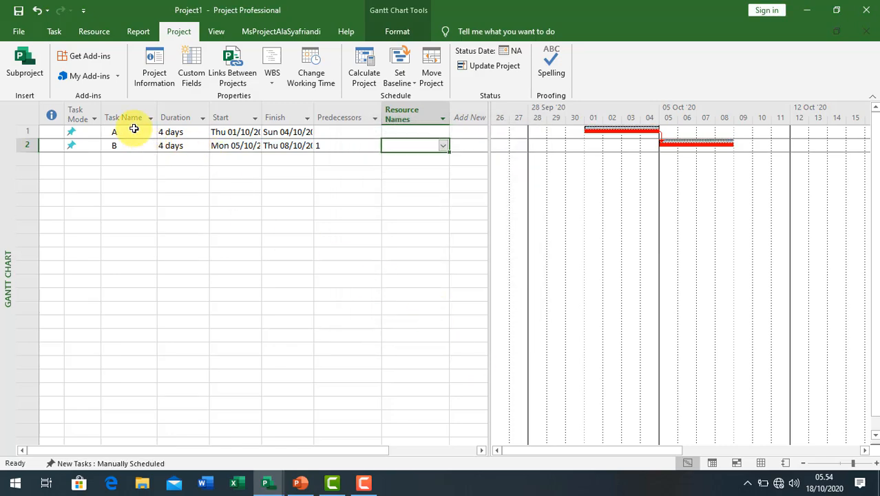
- Switch tasks A and B to Auto Schedule mode
drag(134, 128, 132, 143)
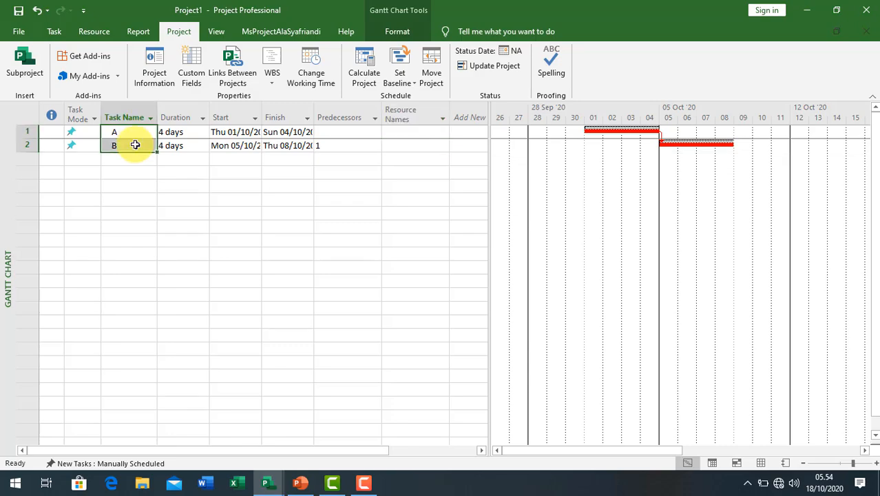
click(63, 33)
click(467, 62)
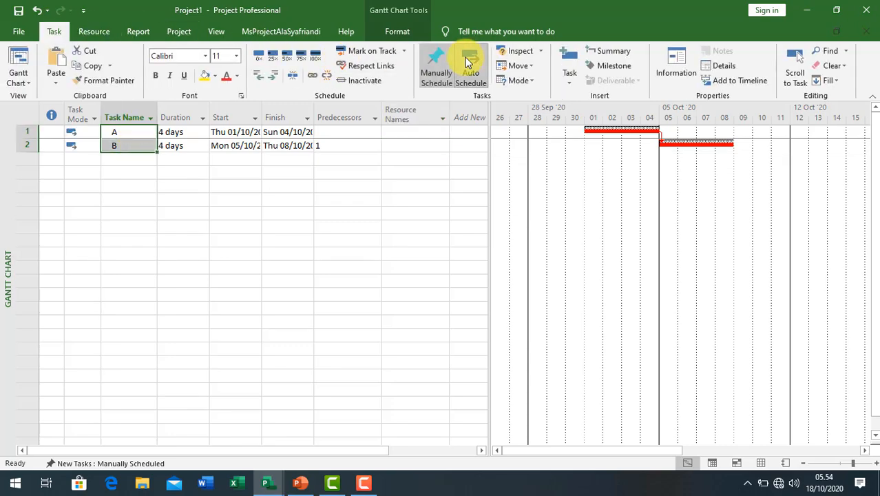
click(357, 150)
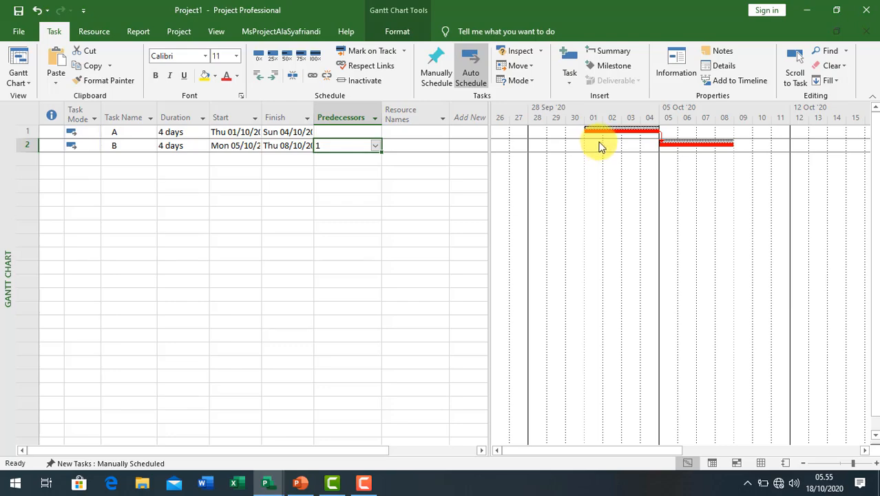
- Set the project's status date to Fri 02/10/2020 in the project information
drag(116, 132, 123, 149)
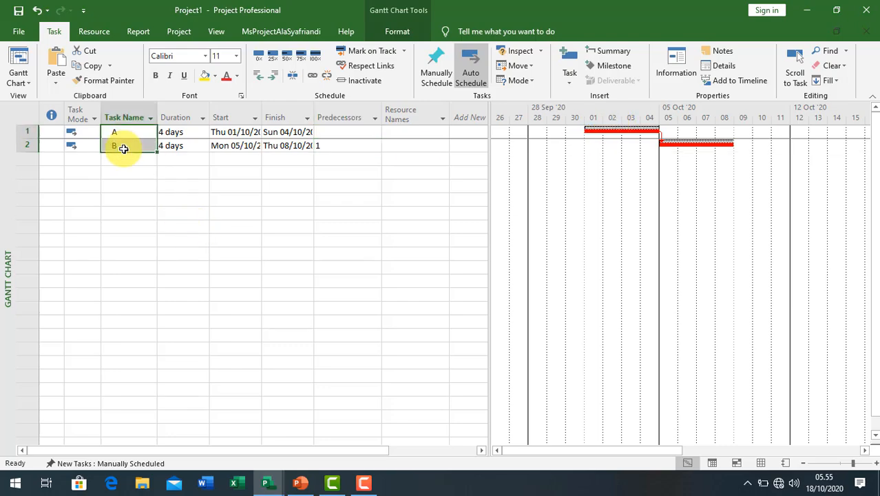
click(250, 31)
click(194, 67)
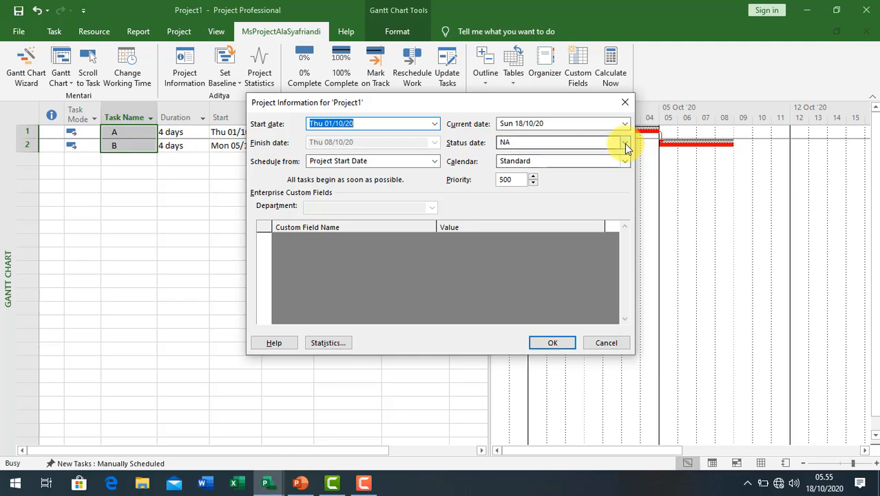
click(625, 143)
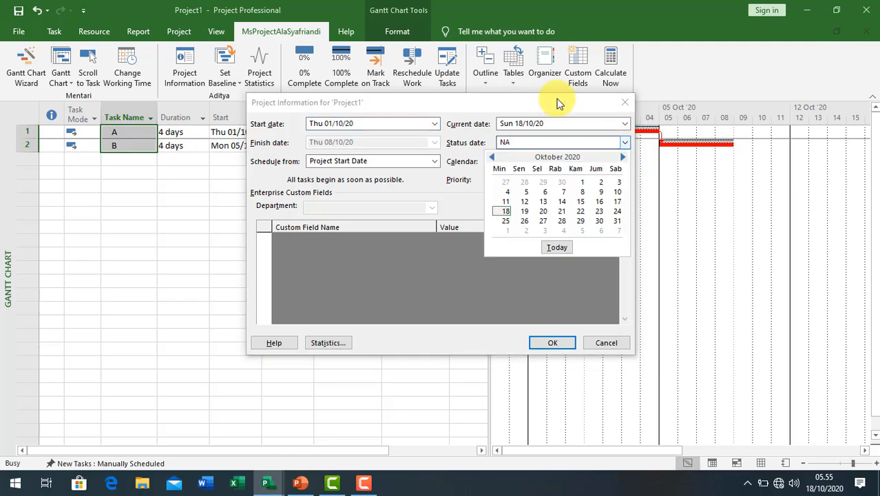
click(599, 182)
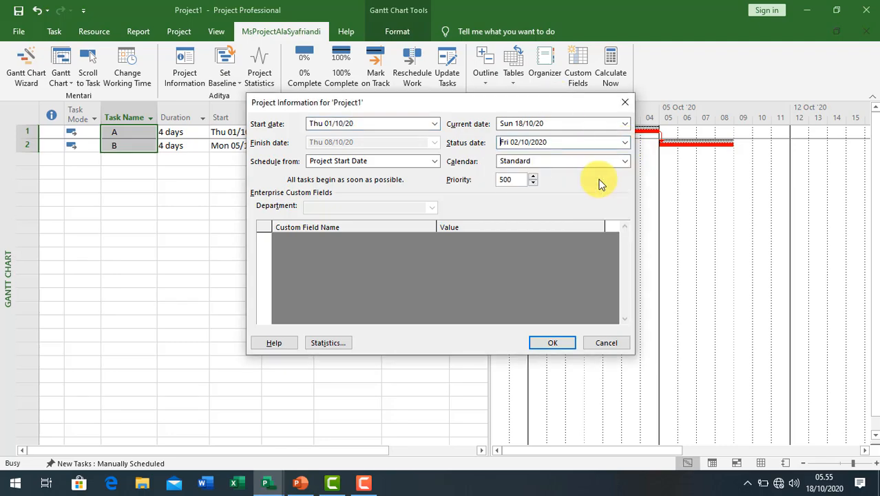
click(556, 343)
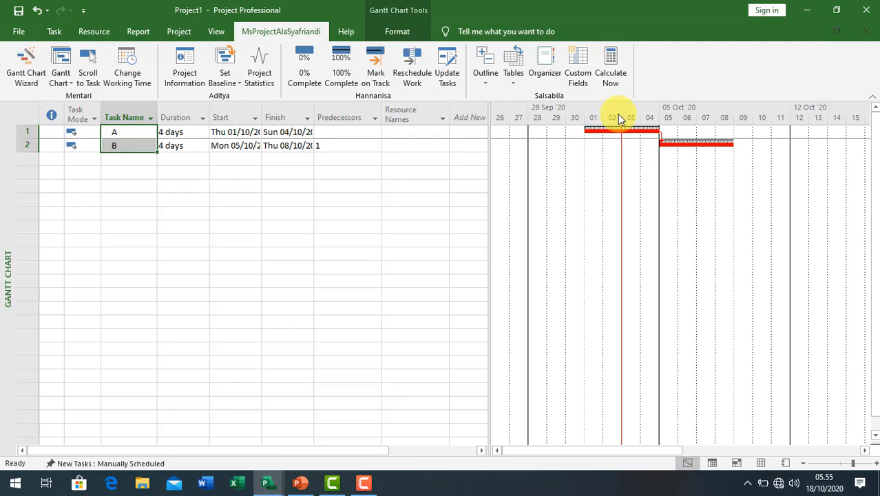
- Enlarge the Gantt chart area and update task A with an actual duration of 2 days
drag(490, 138, 400, 161)
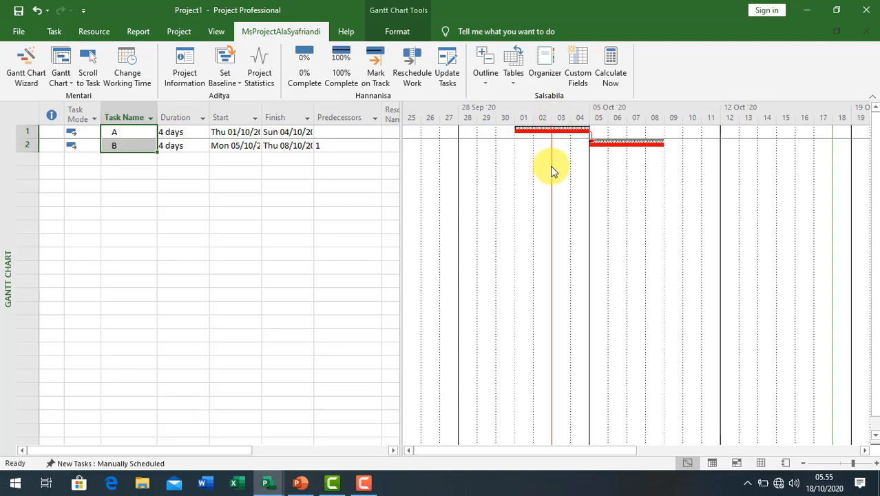
click(338, 132)
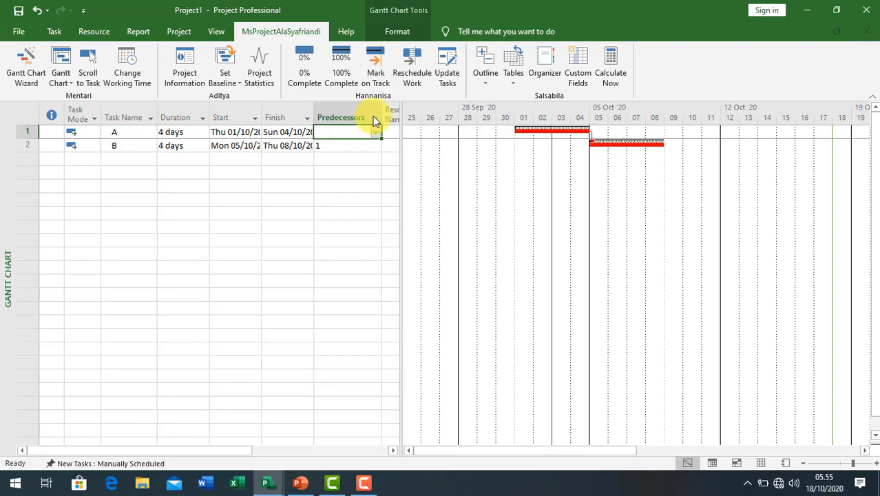
click(448, 66)
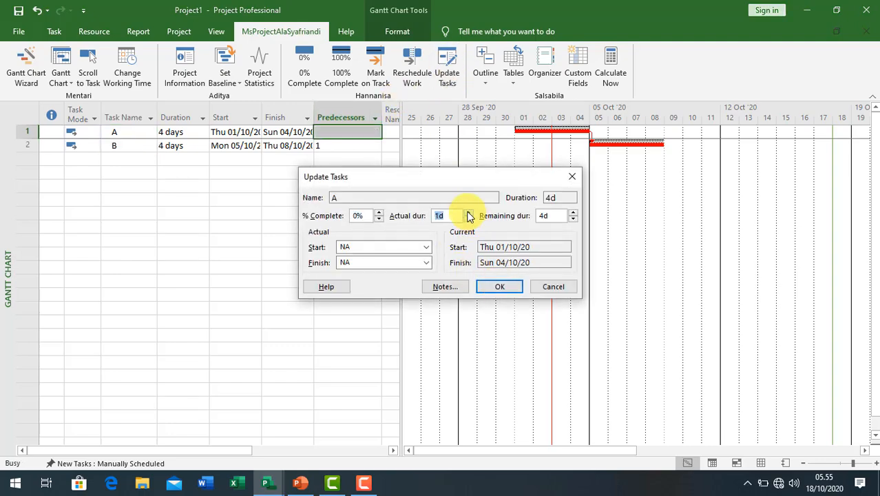
click(499, 286)
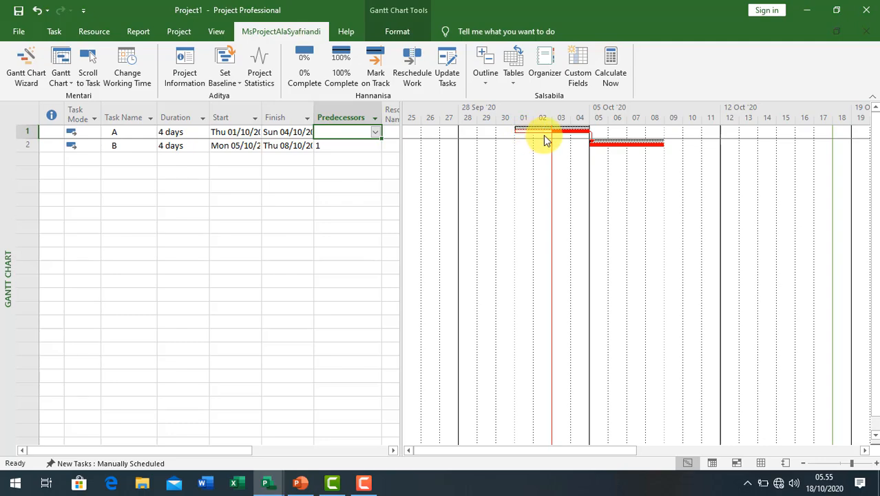
- Display the Tracking table, narrow its Task Name column and select task A's actual duration
click(216, 31)
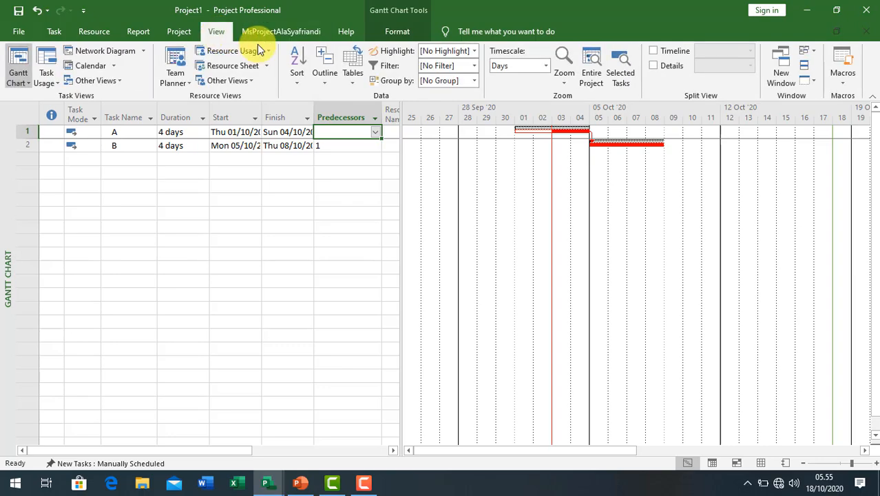
click(354, 72)
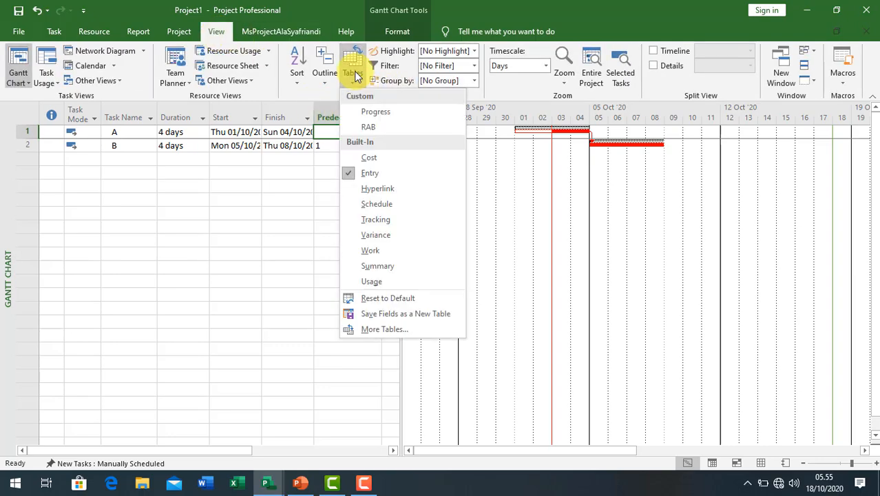
click(384, 224)
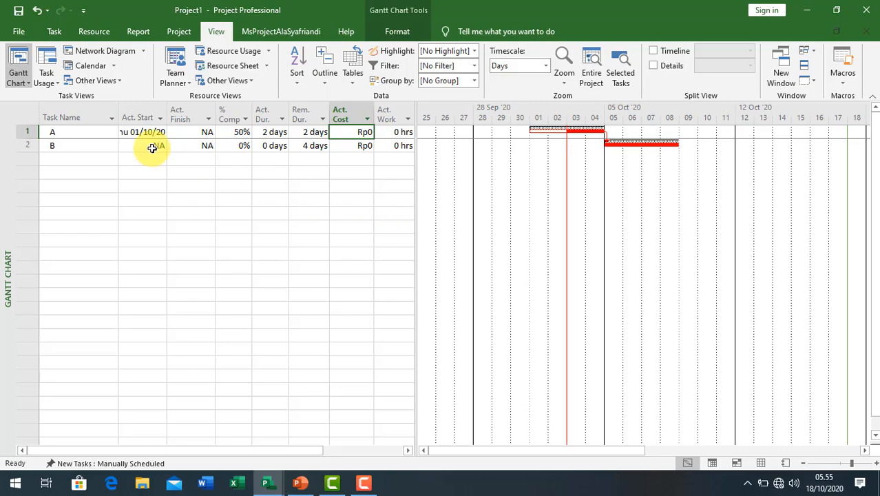
drag(116, 120, 88, 154)
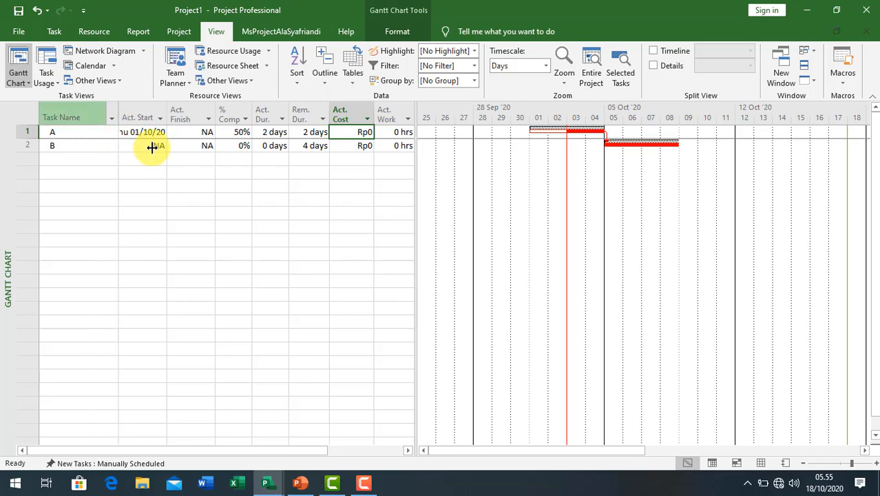
click(237, 133)
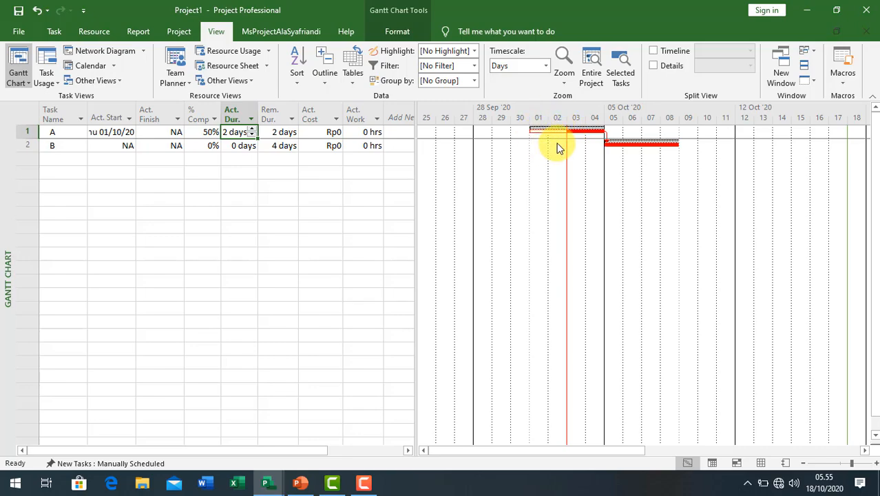
- Set task A's remaining duration to 3 days in the Tracking table and check its percent complete
click(285, 133)
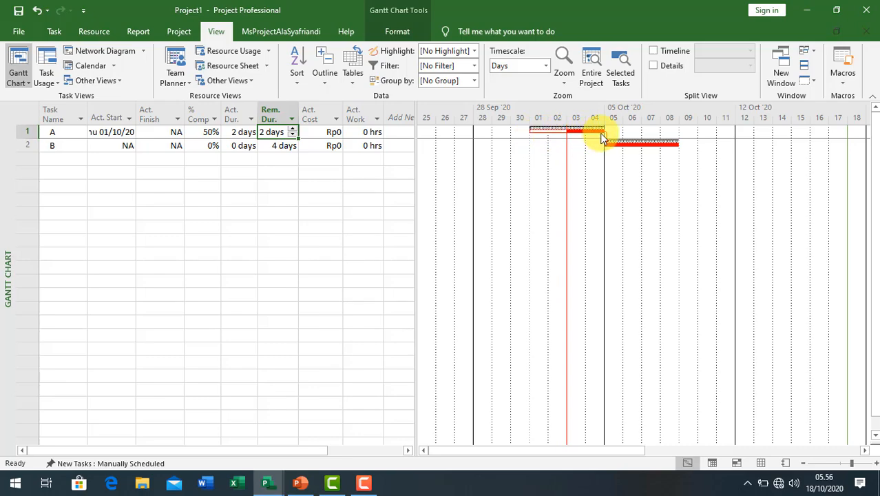
click(198, 135)
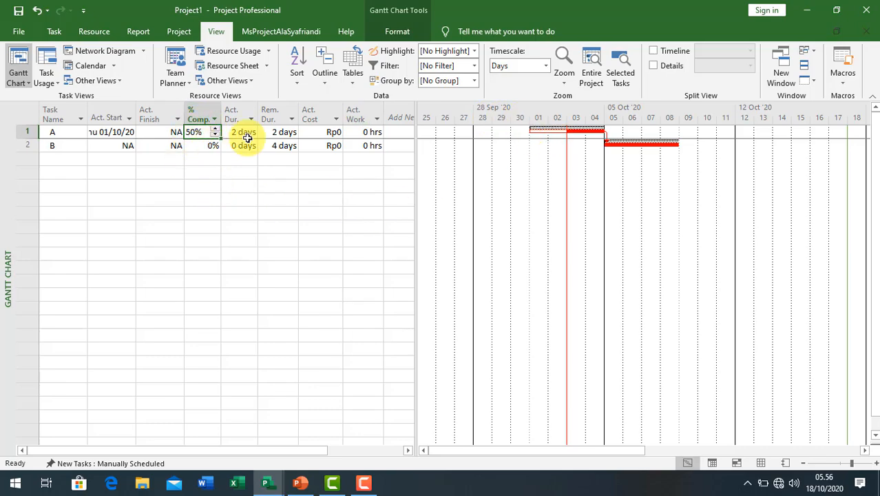
click(275, 132)
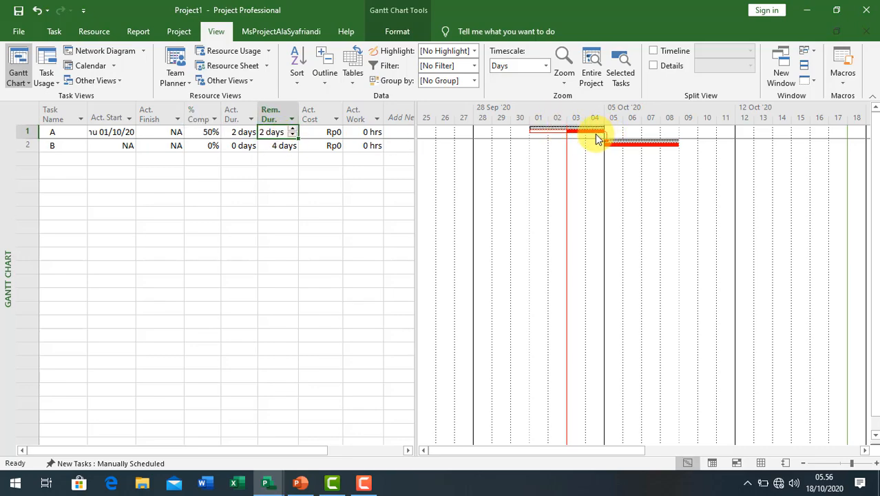
click(293, 129)
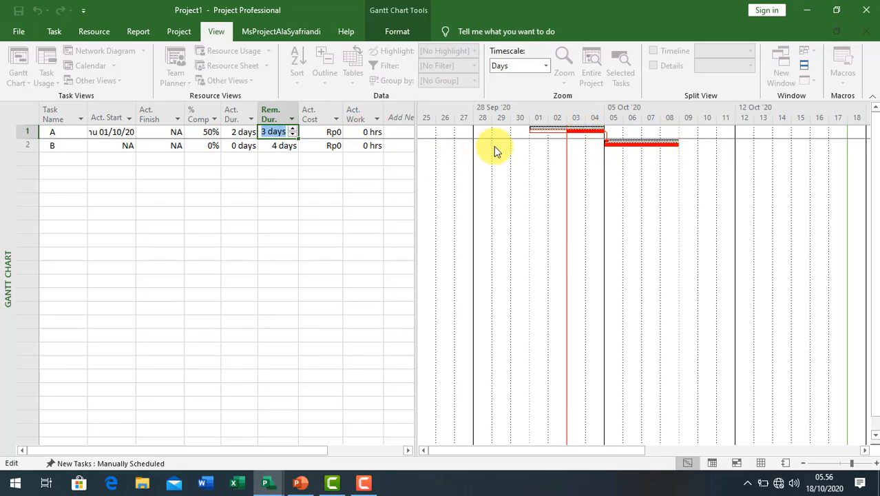
click(316, 136)
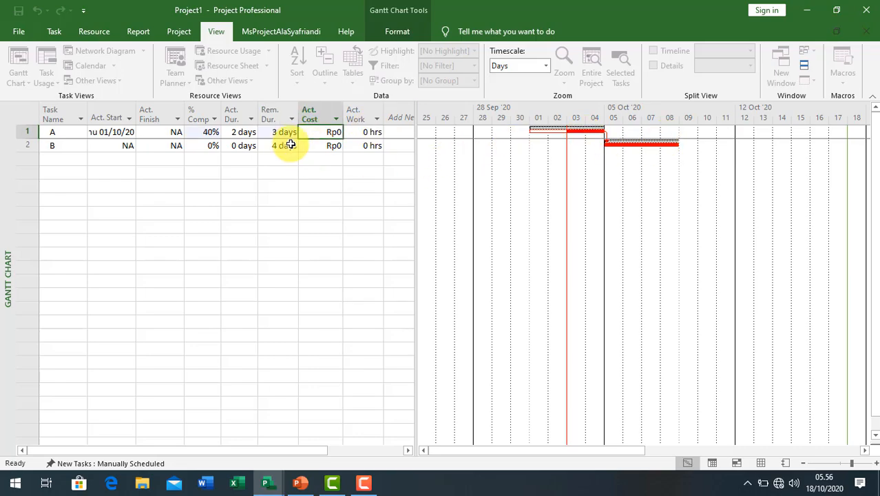
click(276, 136)
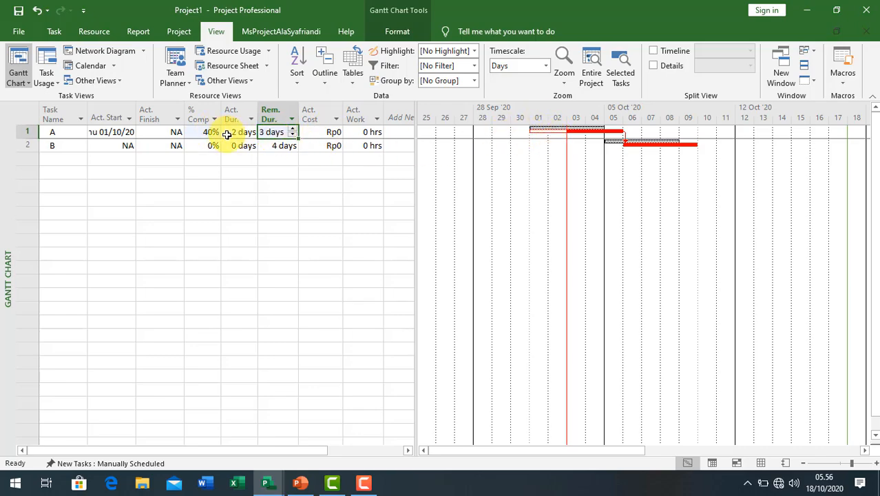
click(201, 131)
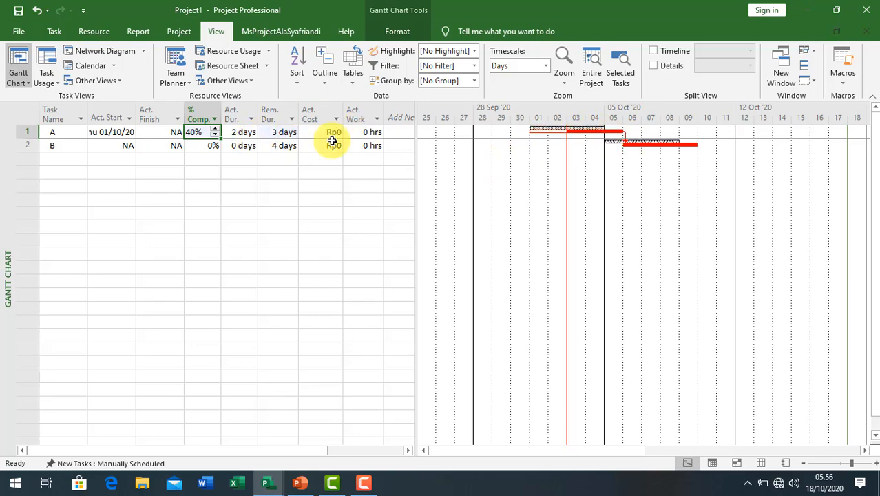
click(278, 133)
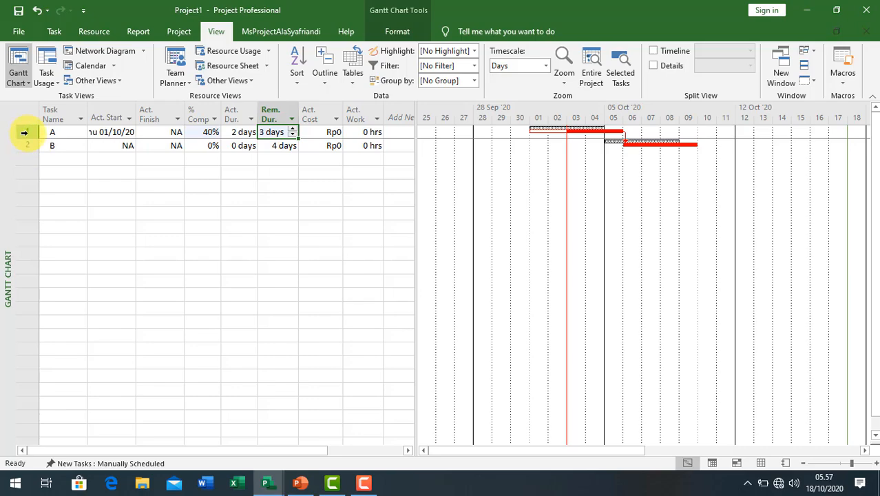
- Increase the row height of tasks A and B so the actual start date fits in its cell
drag(24, 132, 35, 161)
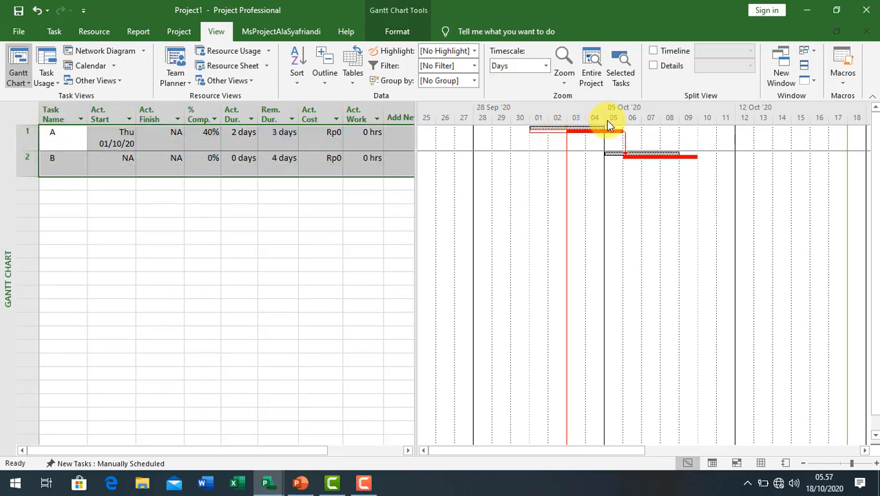
click(286, 132)
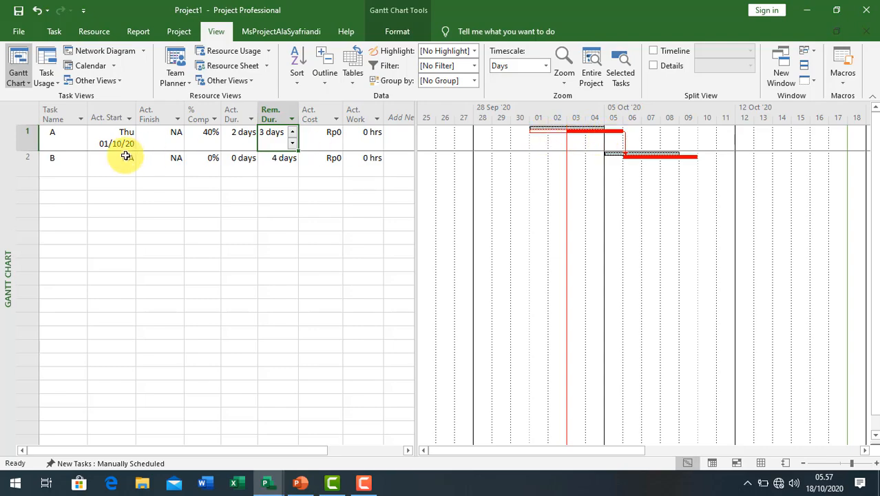
click(71, 166)
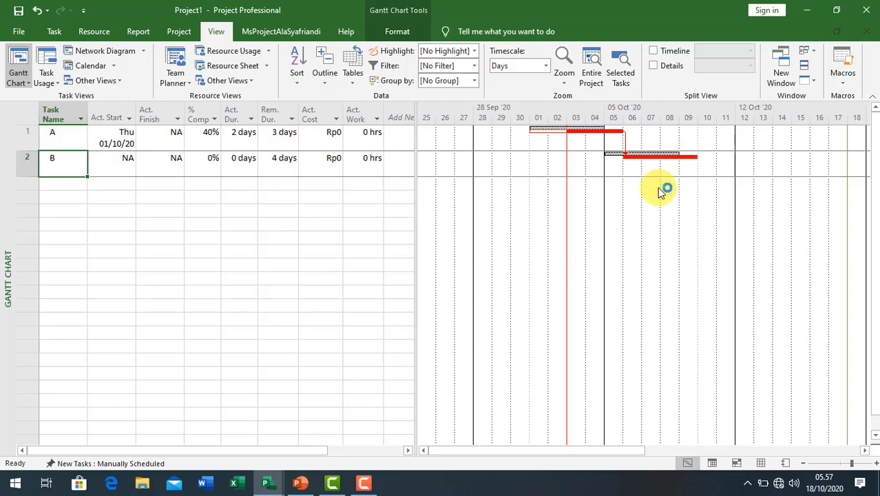
- Restore the Project1 window to a smaller size and reshape it into a wide, short window above the presentation
click(837, 10)
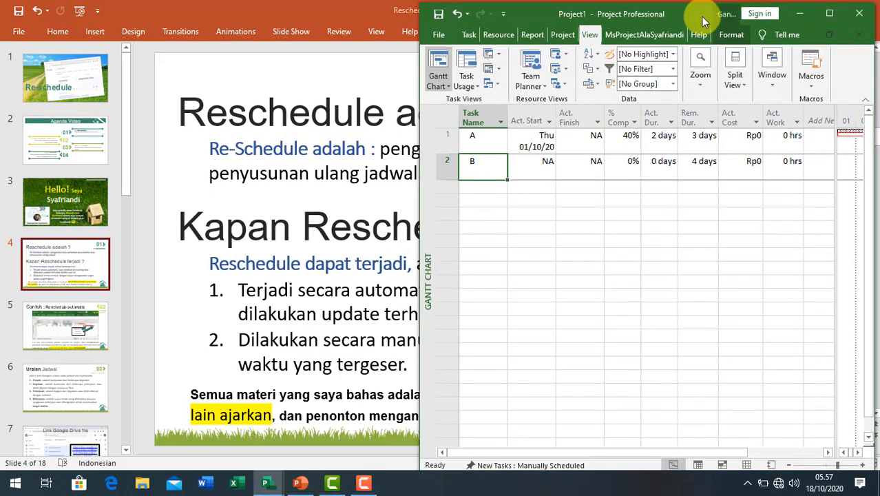
drag(689, 15, 318, 13)
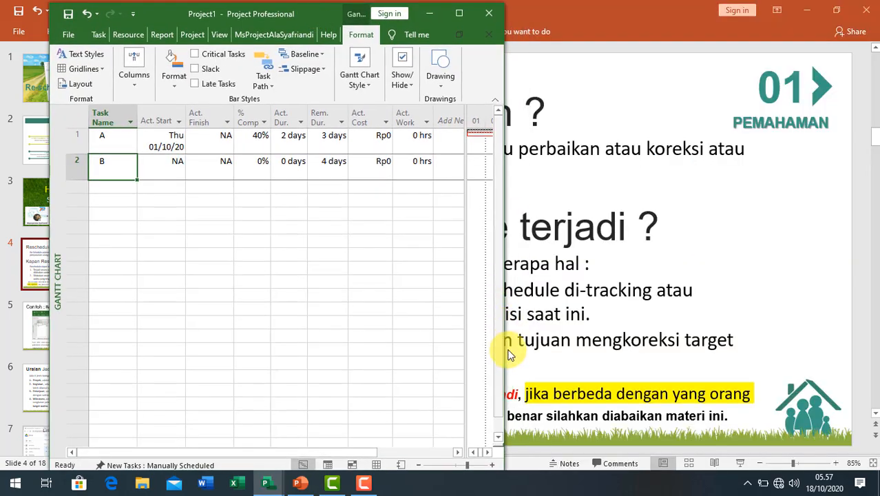
drag(501, 459, 765, 212)
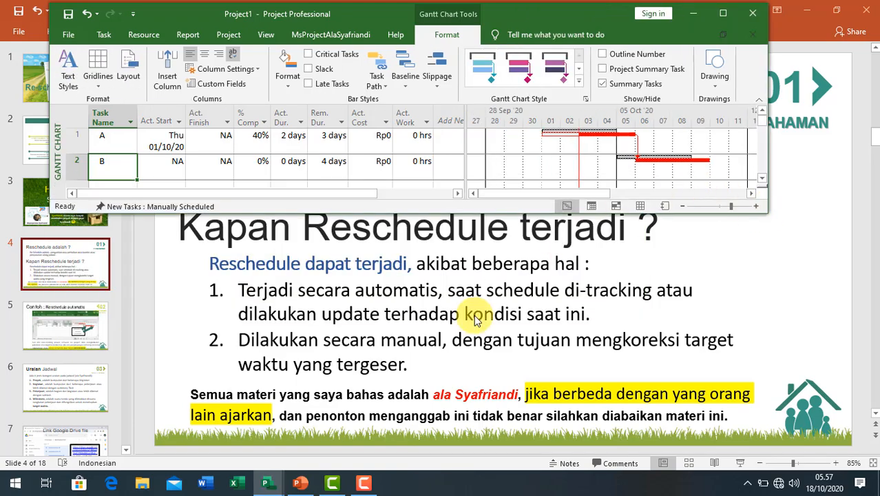
- Switch to the Reschedule2 presentation in PowerPoint and show slide 5, "Contoh : Reschedule automatis"
click(90, 326)
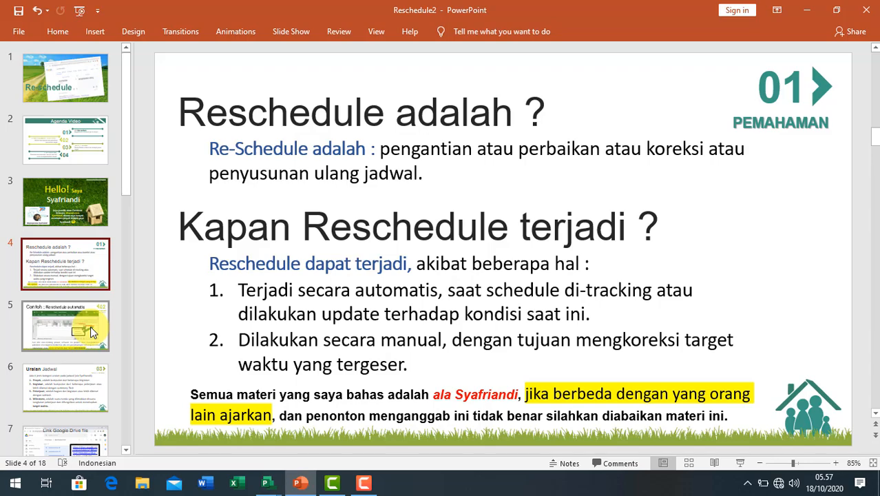
click(90, 326)
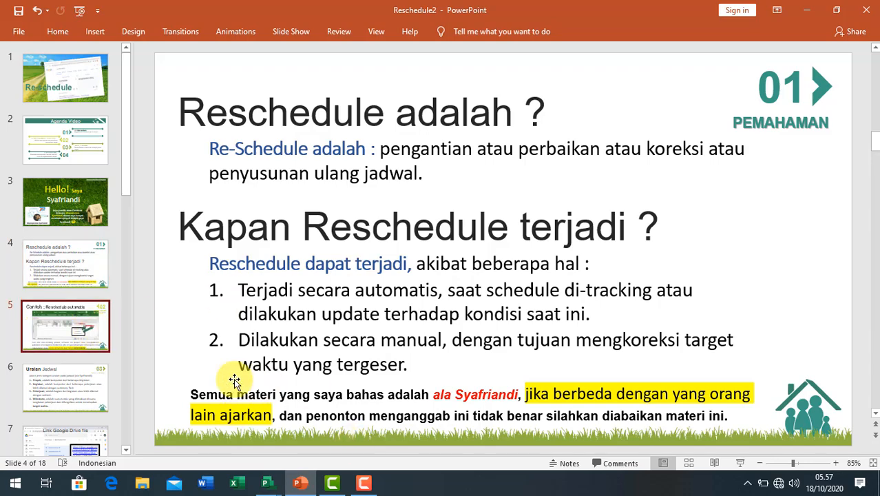
click(87, 330)
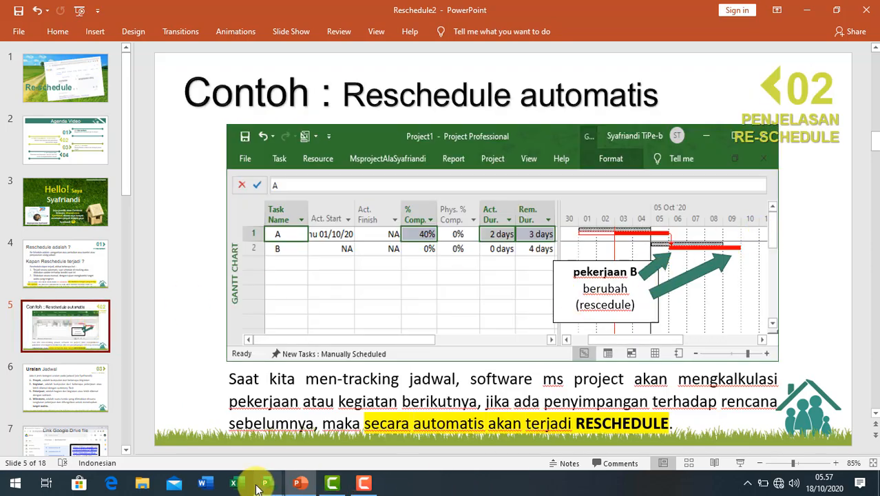
- Bring up the Kegiatandanpekerjaan project window in Microsoft Project briefly, and return to the PowerPoint presentation
mouse_move(265, 486)
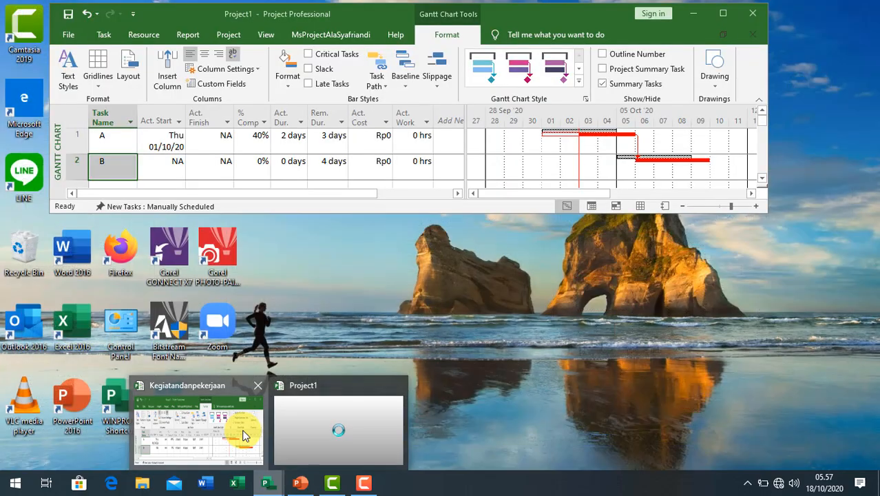
click(243, 435)
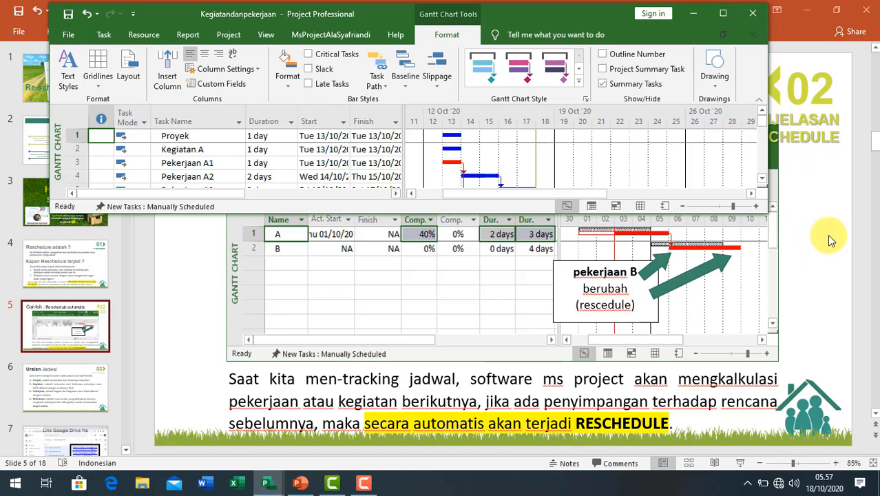
click(796, 278)
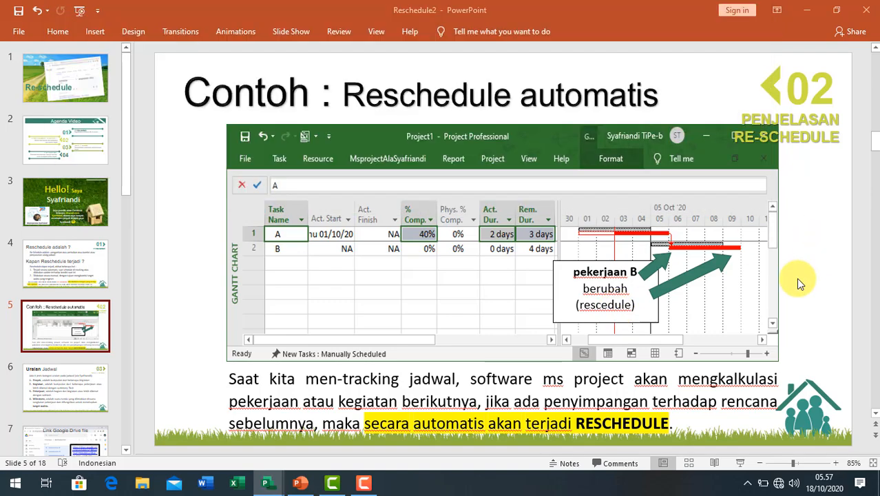
- Review the explanation and the word "automatis" on slide 5, and examine the schedule categories on slide 6, "Uraian Jadwal"
click(433, 378)
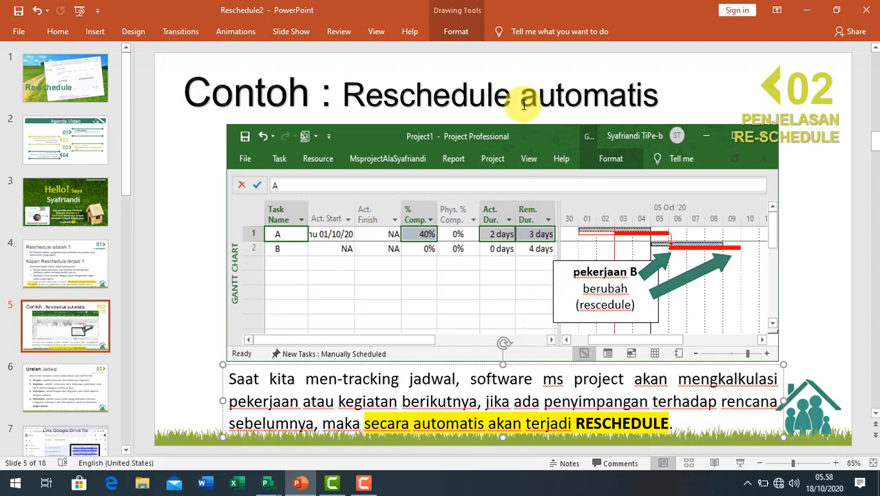
drag(521, 90, 661, 85)
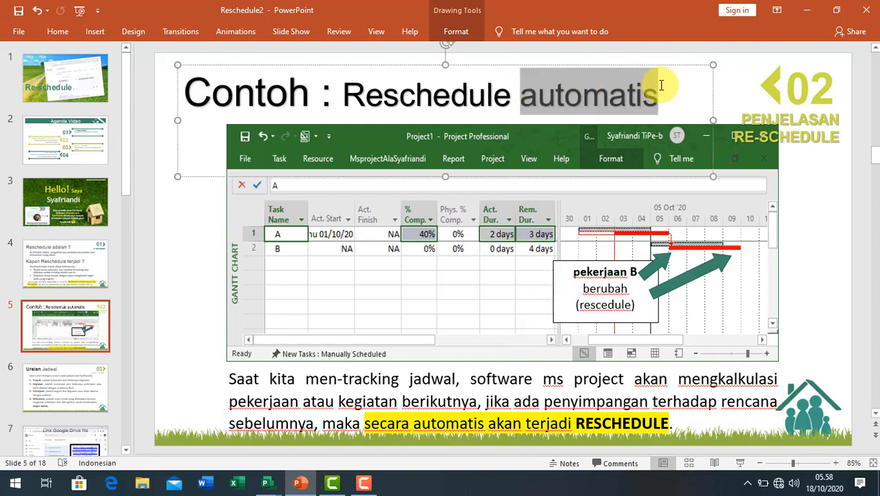
click(88, 387)
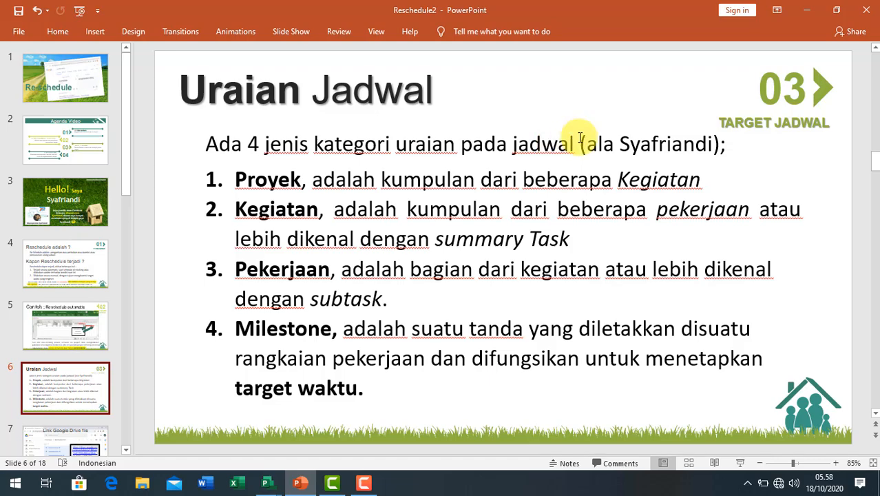
drag(590, 143, 713, 143)
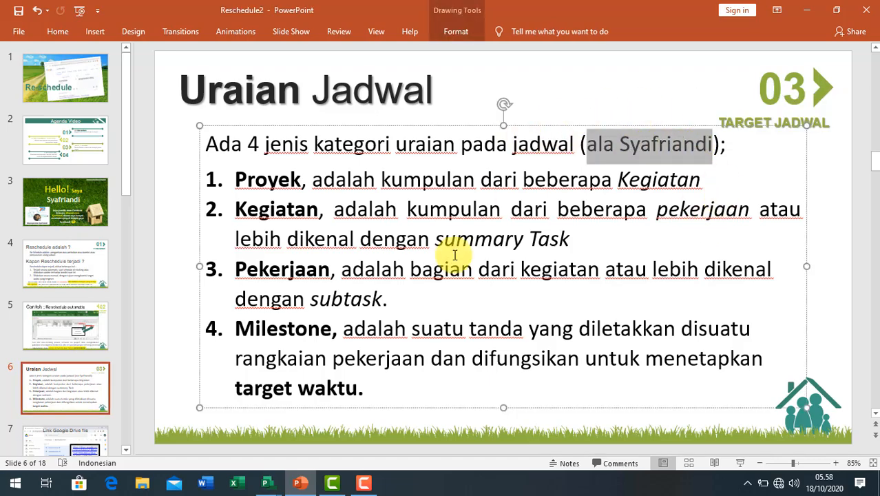
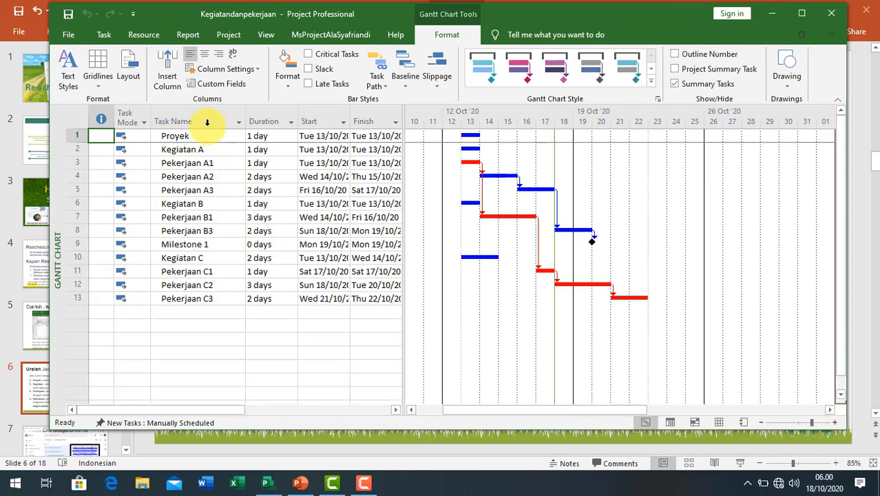
- Indent Pekerjaan A1, A2 and A3 as subtasks of Kegiatan A in the Kegiatandanpekerjaan project
drag(209, 135, 213, 300)
click(226, 332)
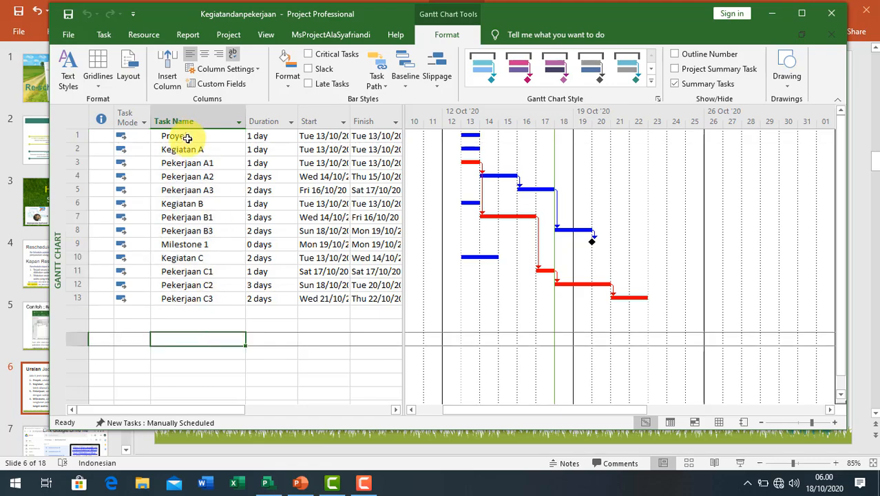
click(197, 148)
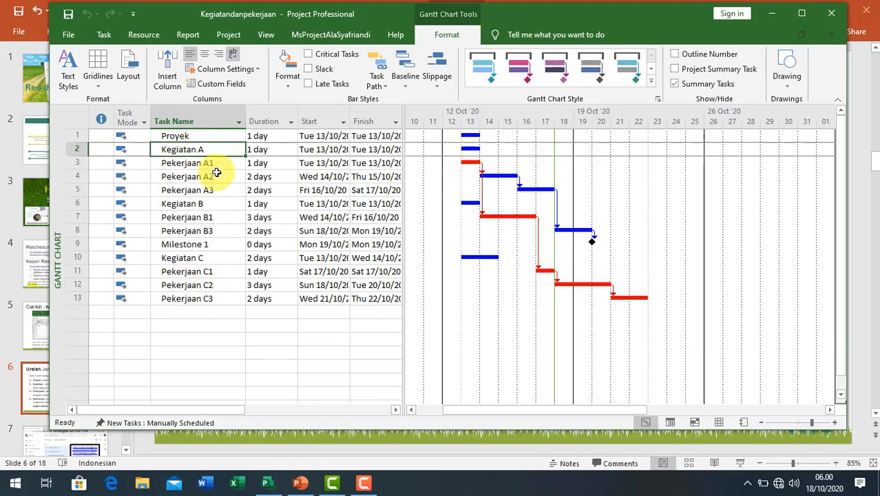
drag(219, 163, 219, 189)
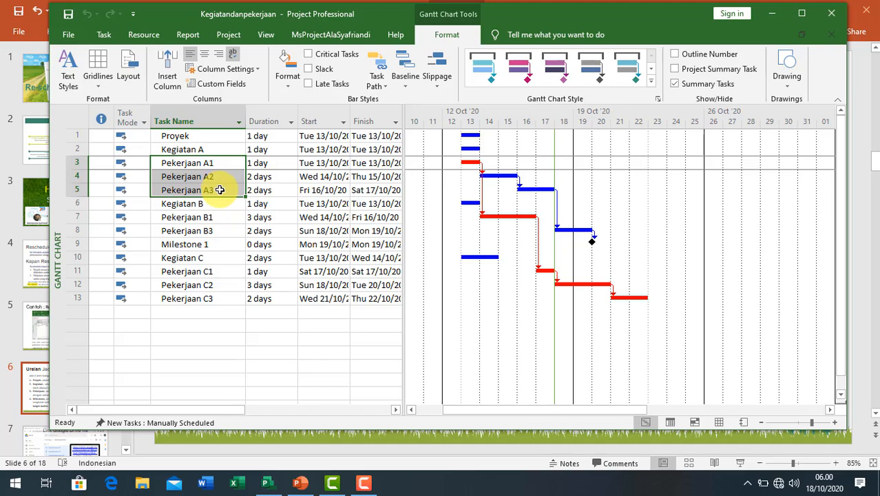
key(alt+shift+Right)
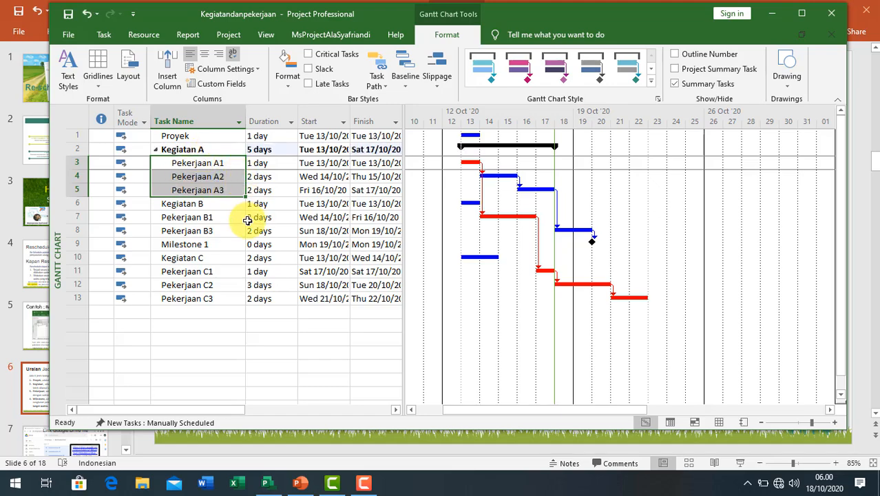
- Indent Pekerjaan B1, Pekerjaan B3 and Milestone 1 under Kegiatan B, and Pekerjaan C1 to C3 under Kegiatan C
drag(225, 220, 232, 240)
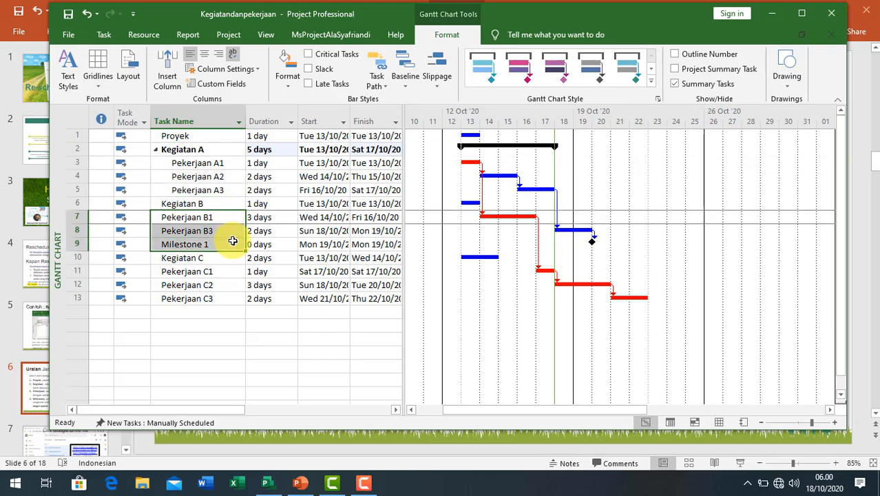
key(alt+shift+Right)
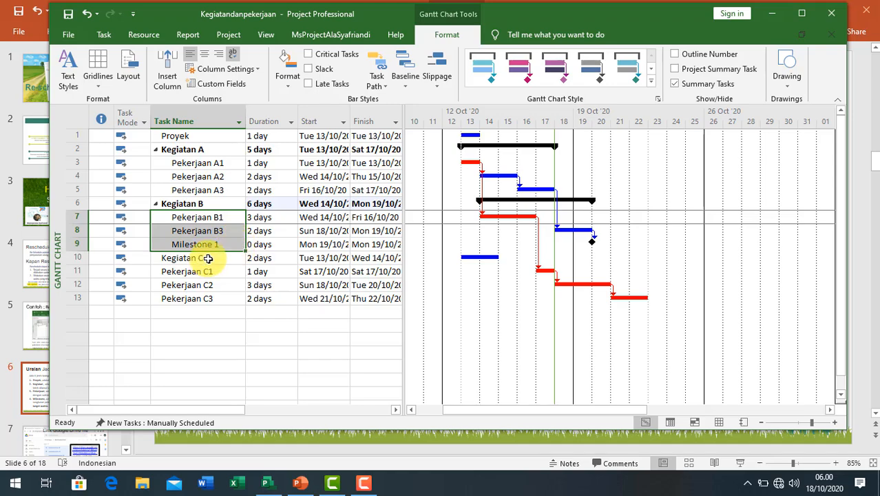
drag(212, 273, 214, 296)
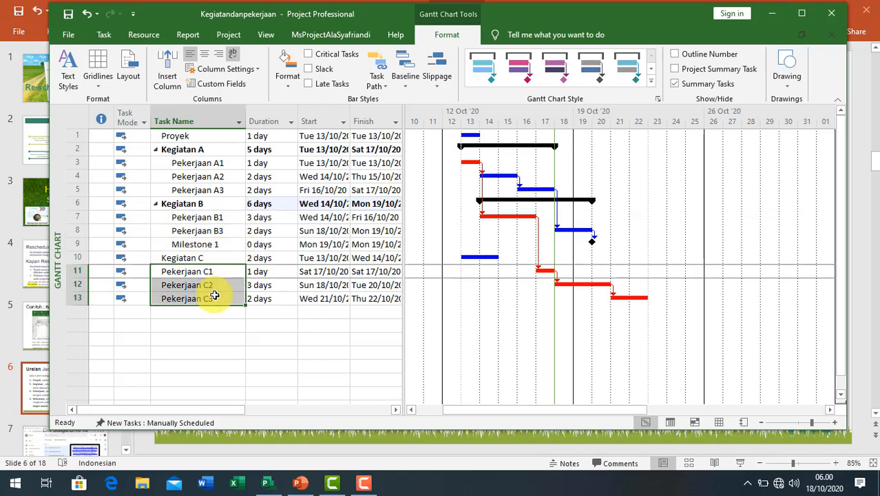
key(alt+shift+Right)
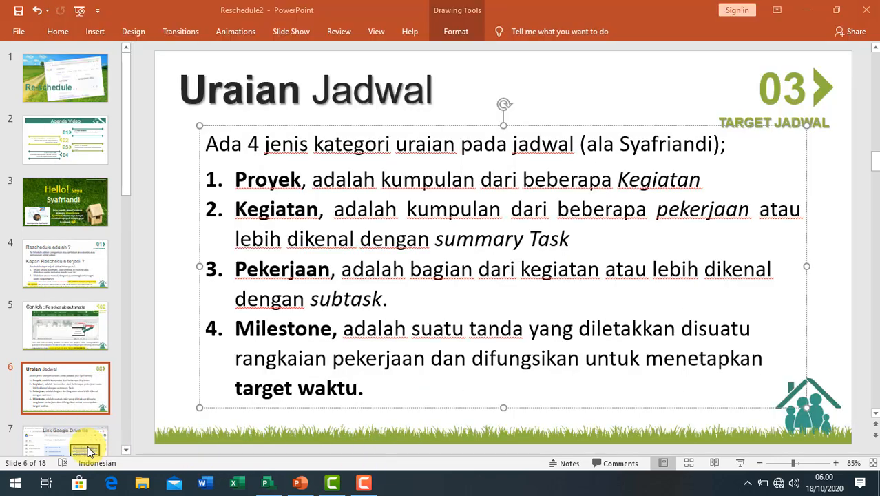
- Show slide 7, "Link Google Drive file", in the Reschedule2 presentation
click(88, 450)
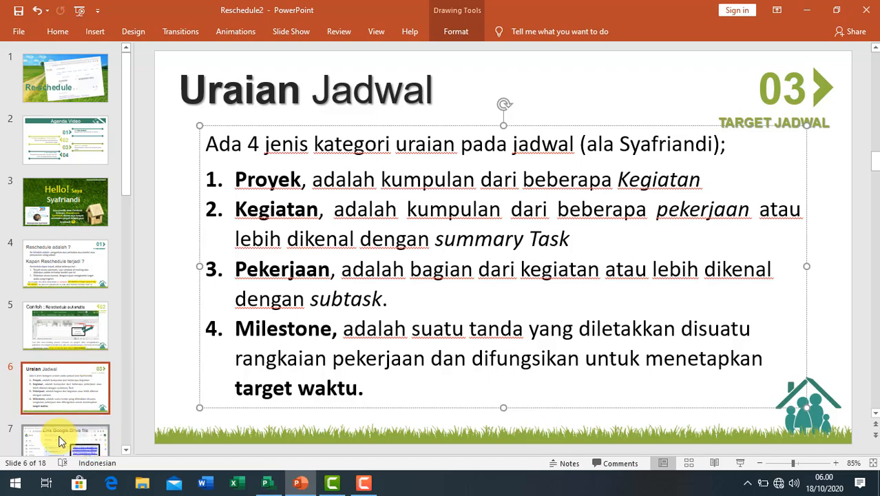
click(62, 435)
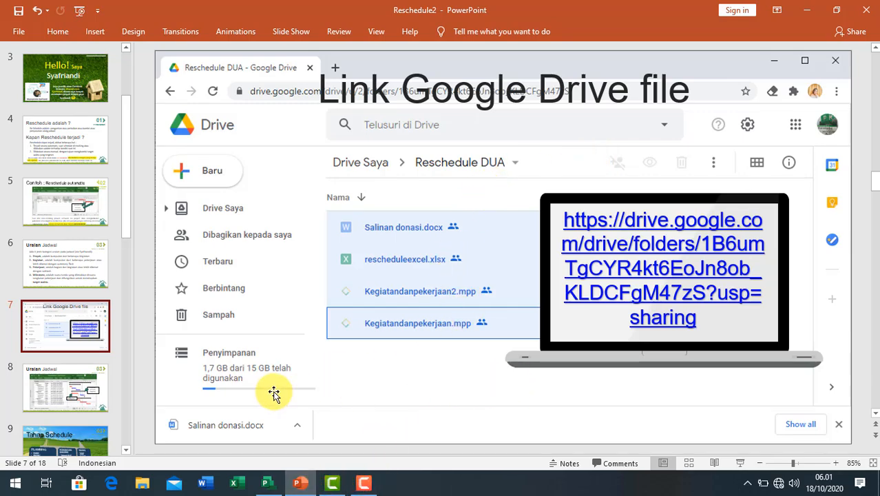
- Show slide 8, "Uraian Jadwal", and indent rows Kegiatan A through Pekerjaan C3 under Proyek in the Kegiatandanpekerjaan project
click(93, 394)
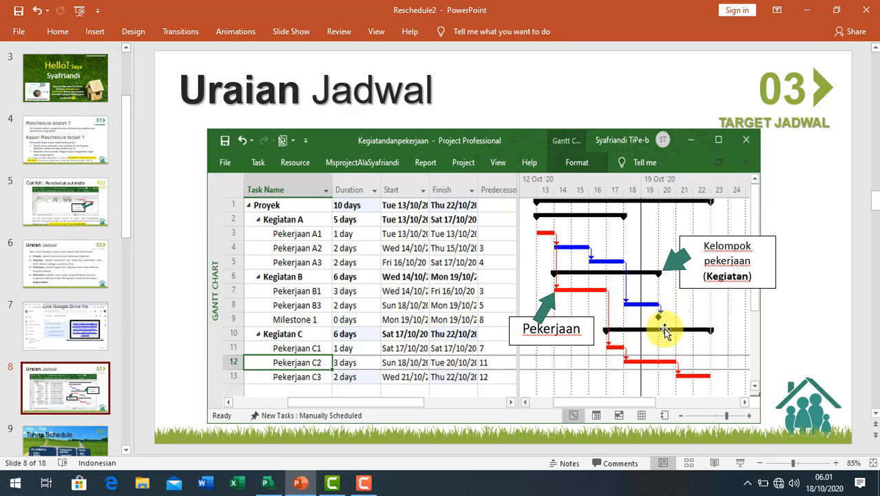
click(268, 486)
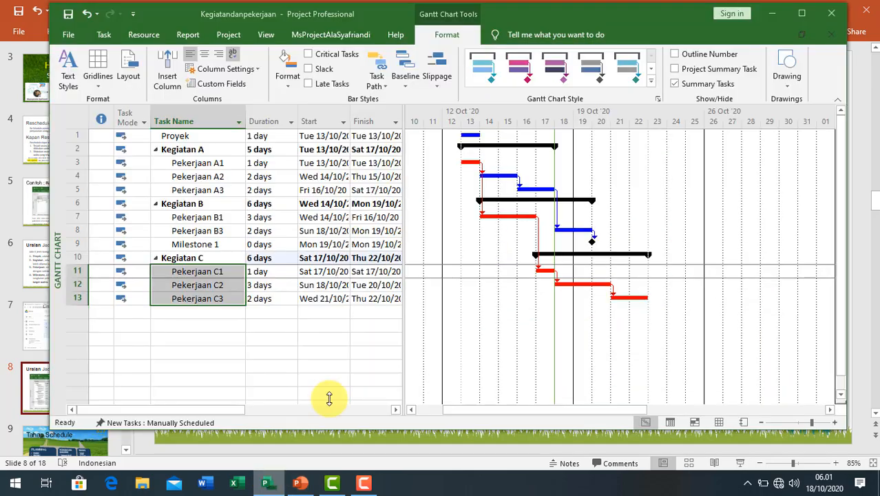
click(188, 205)
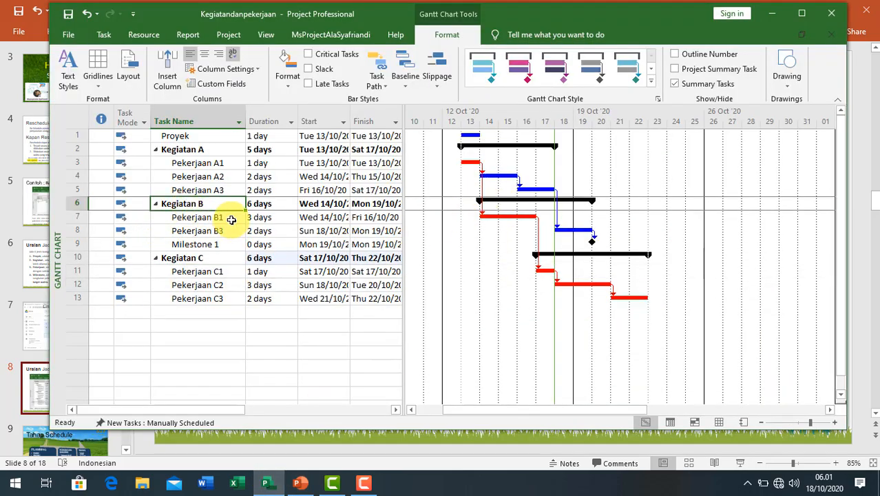
drag(231, 219, 224, 245)
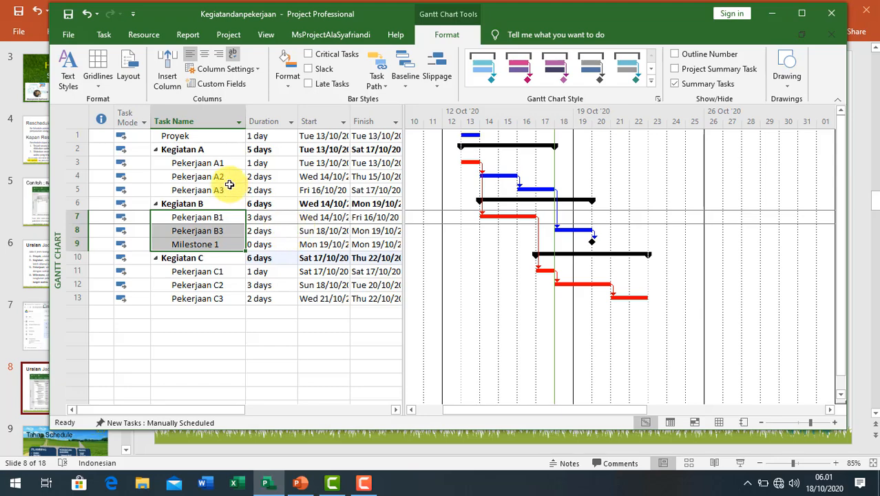
drag(208, 149, 240, 297)
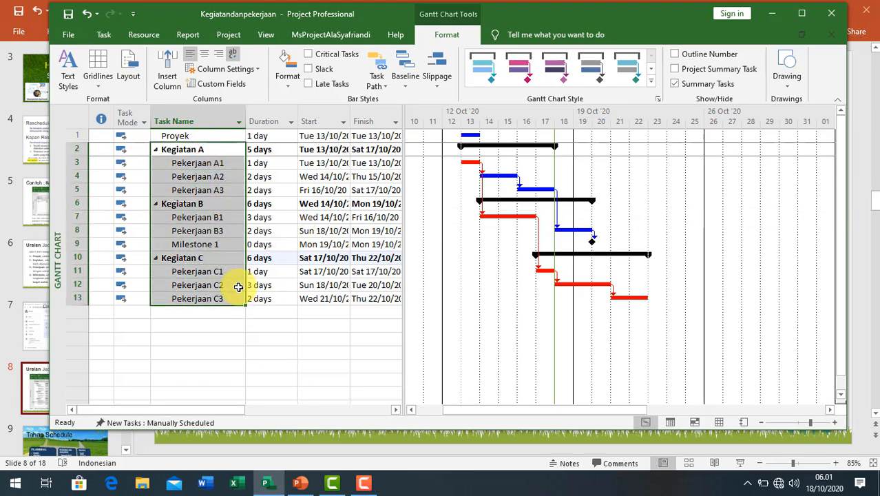
key(alt+shift+Right)
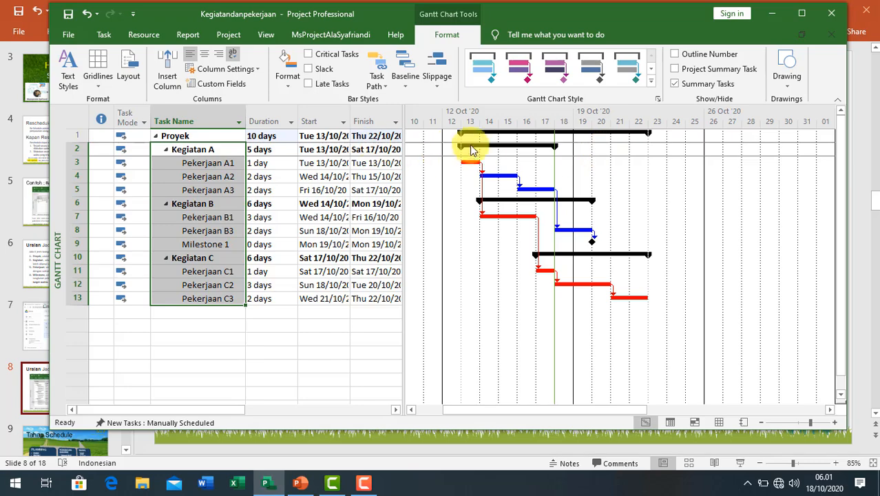
- Insert a WBS column before the Task Name column and narrow it to fit the outline codes
click(220, 175)
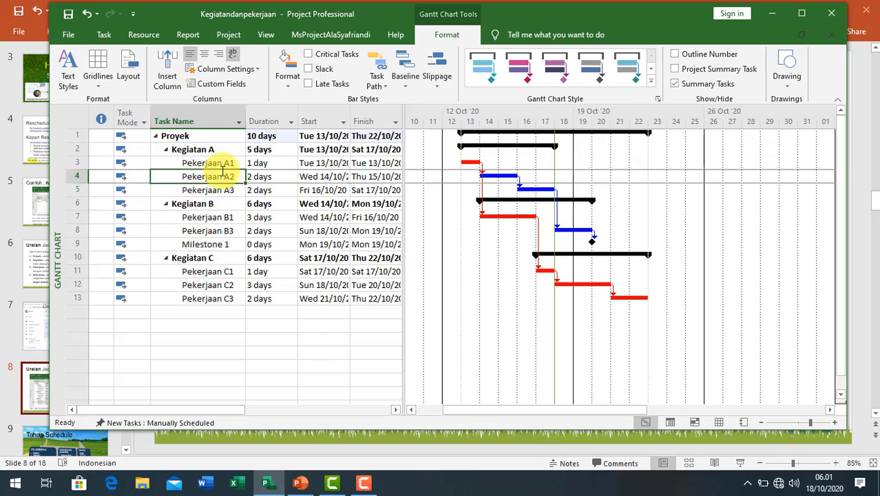
drag(205, 143, 218, 299)
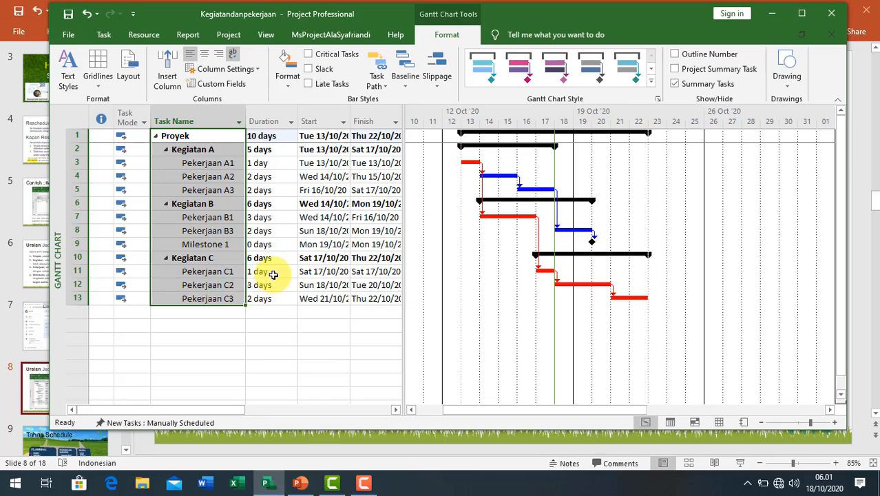
click(197, 114)
right_click(198, 115)
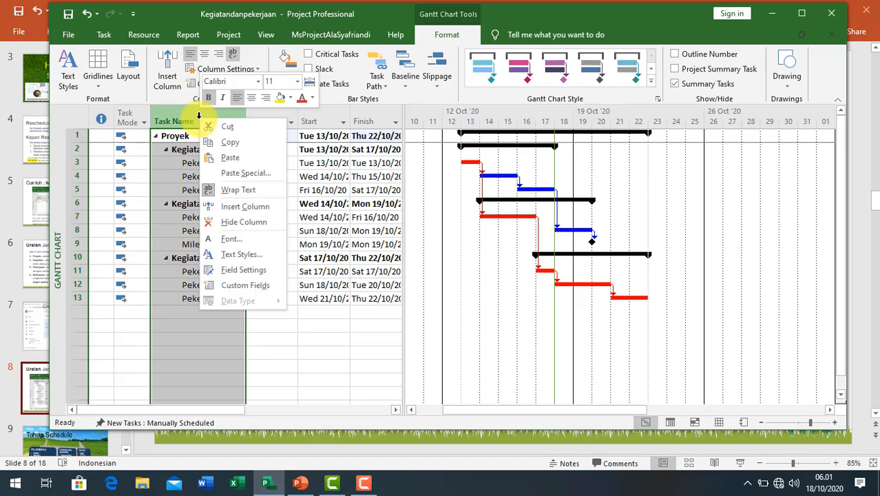
click(229, 208)
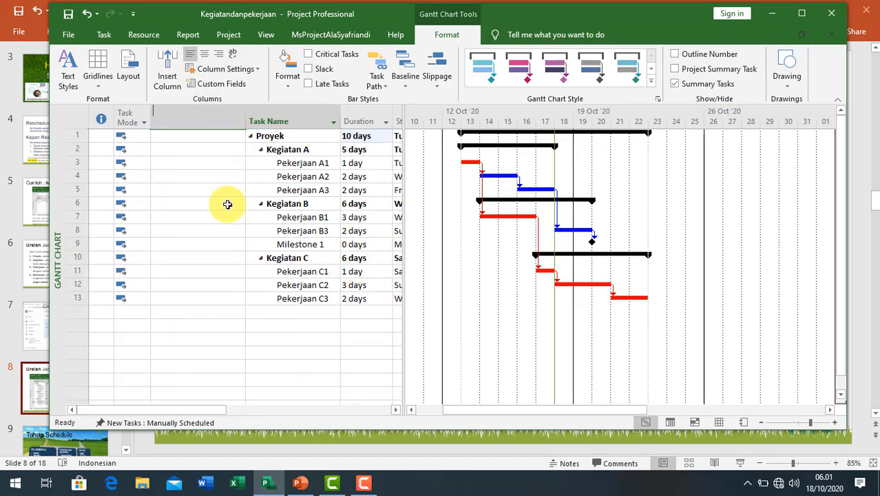
text(wbs)
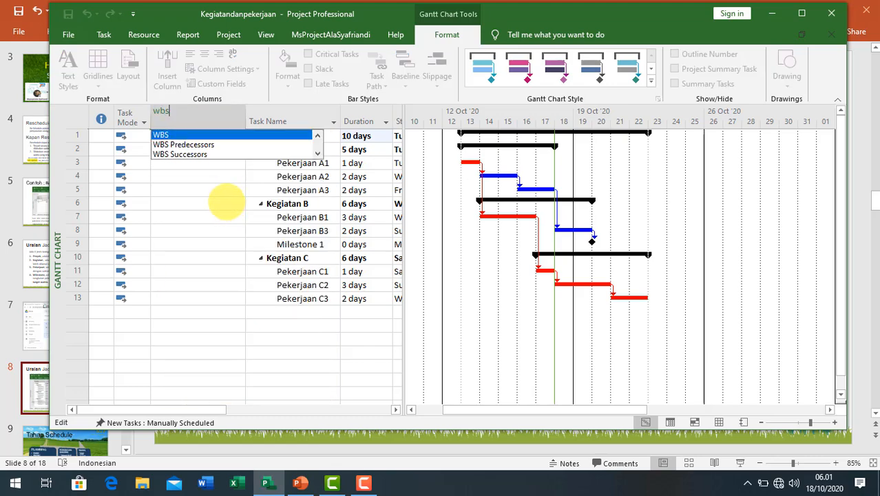
click(167, 137)
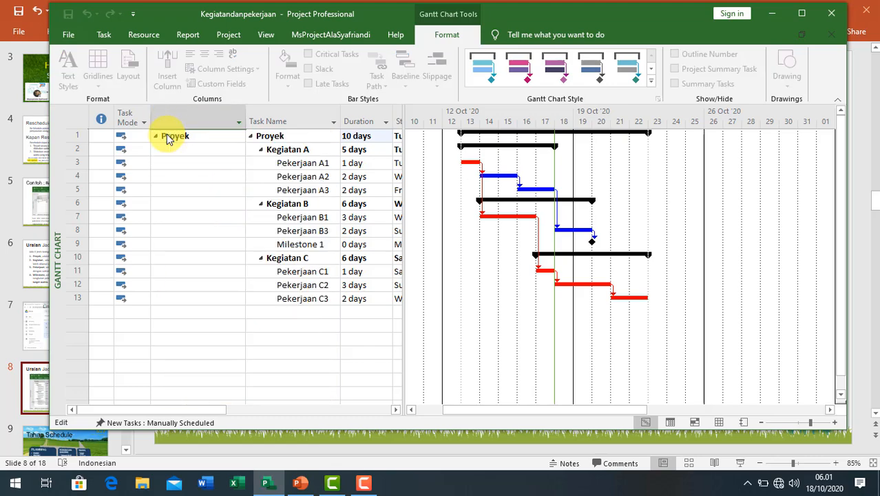
drag(246, 121, 191, 135)
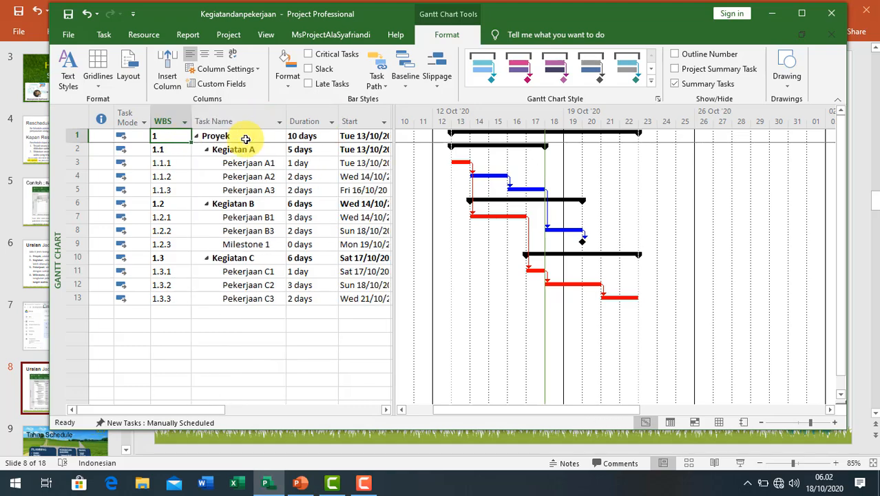
- Collapse and expand Proyek, and display the outline at Level 1 and at Level 2
click(197, 137)
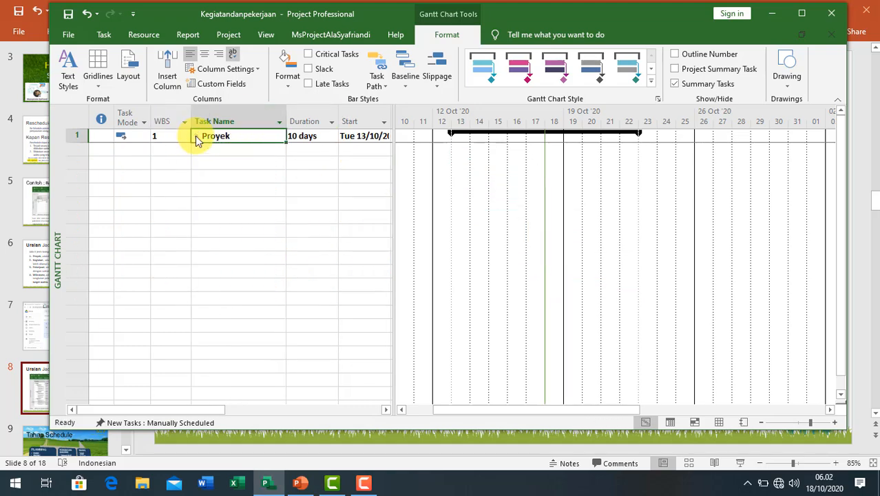
click(197, 137)
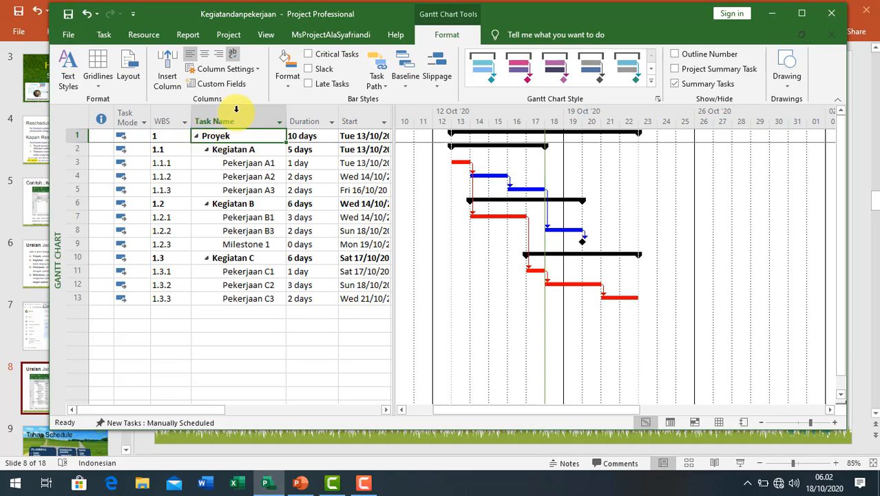
click(266, 36)
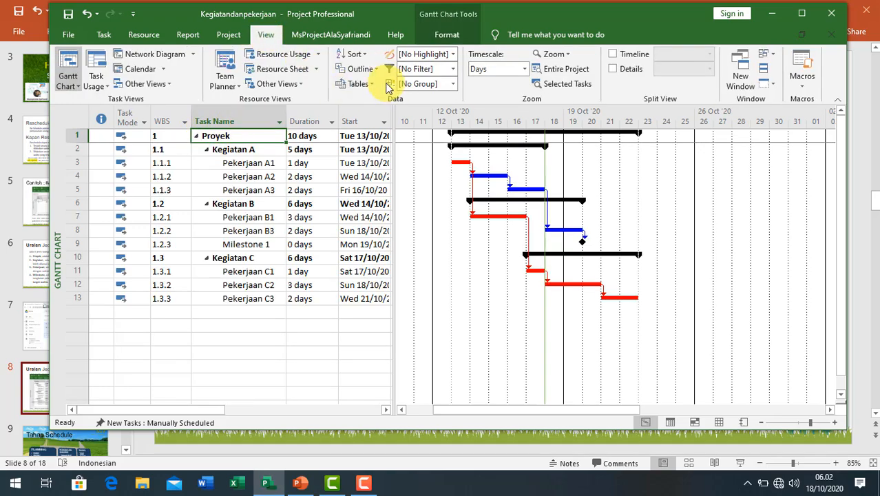
click(359, 70)
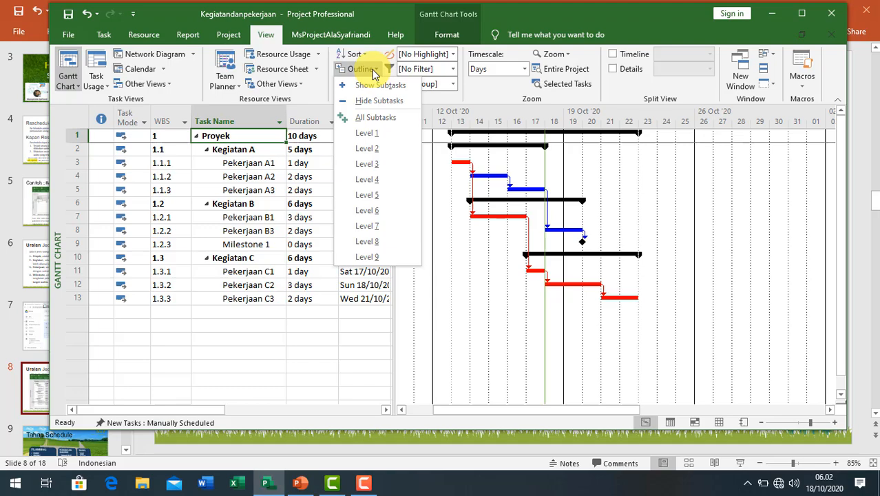
click(367, 133)
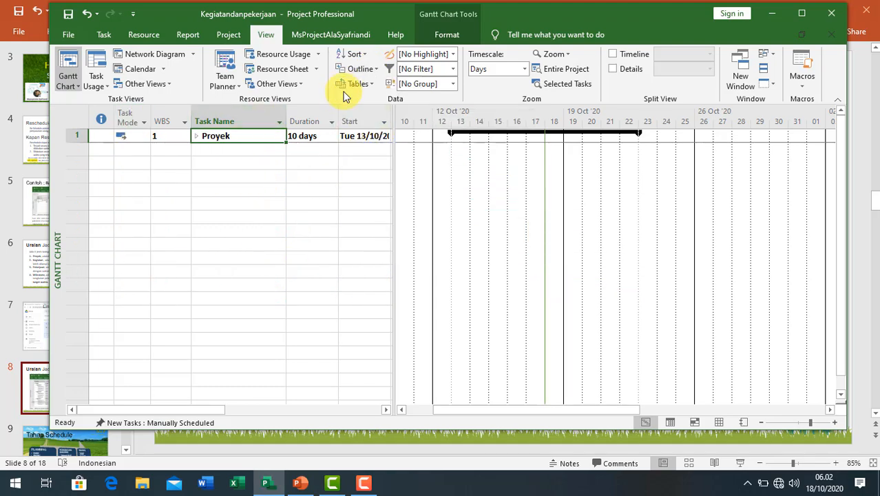
click(359, 70)
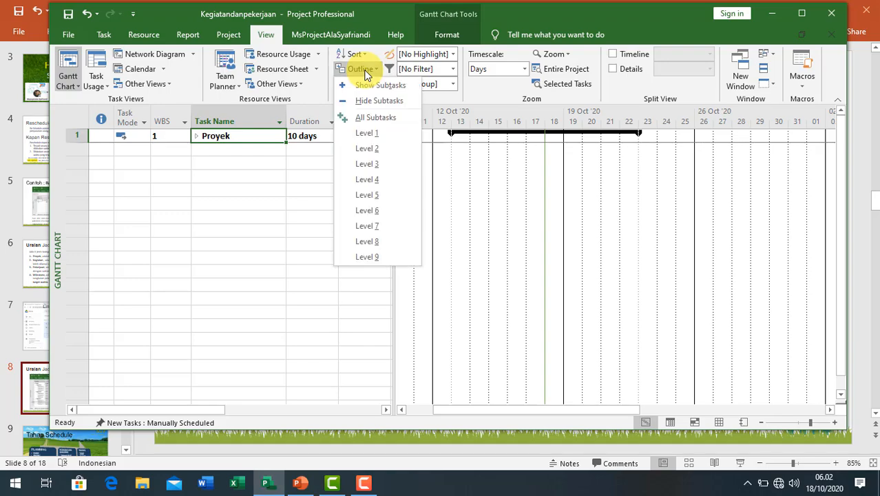
click(378, 147)
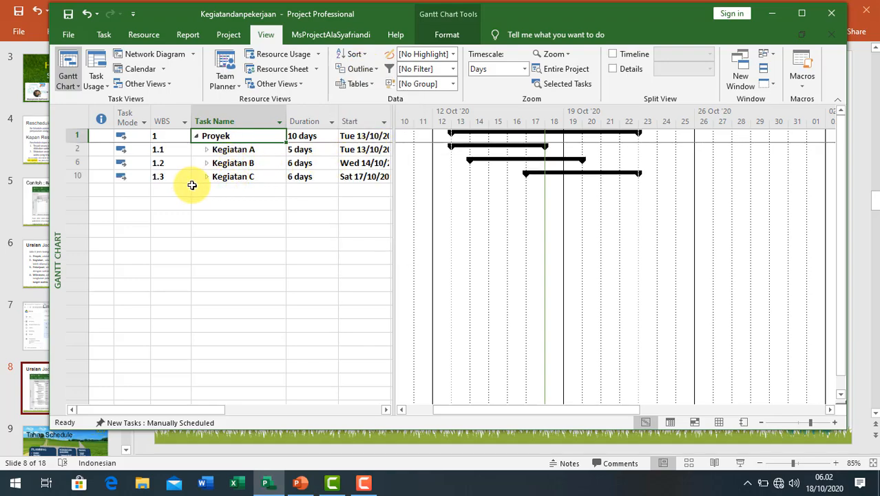
- Expand the subtasks of Kegiatan C, Kegiatan B and Kegiatan A
click(206, 177)
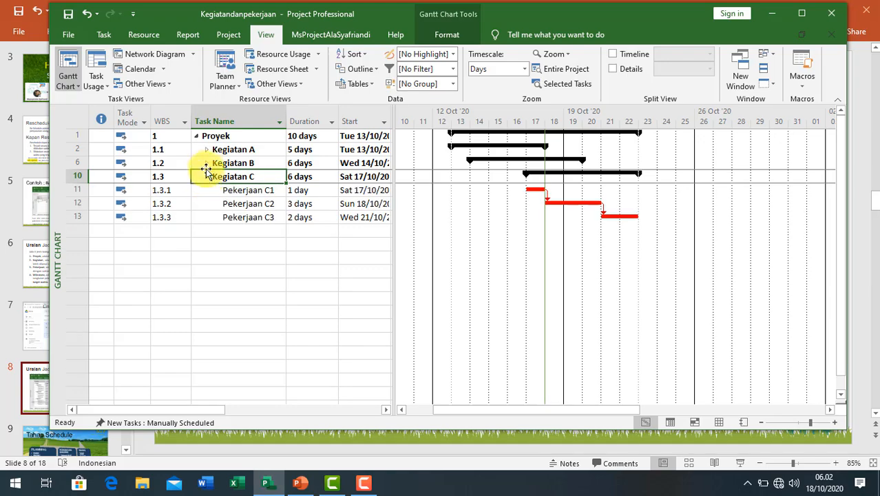
click(206, 164)
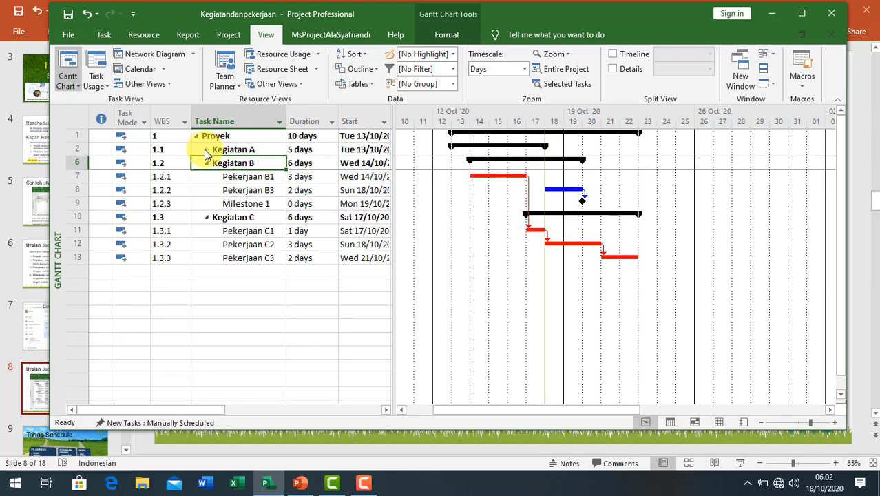
click(206, 151)
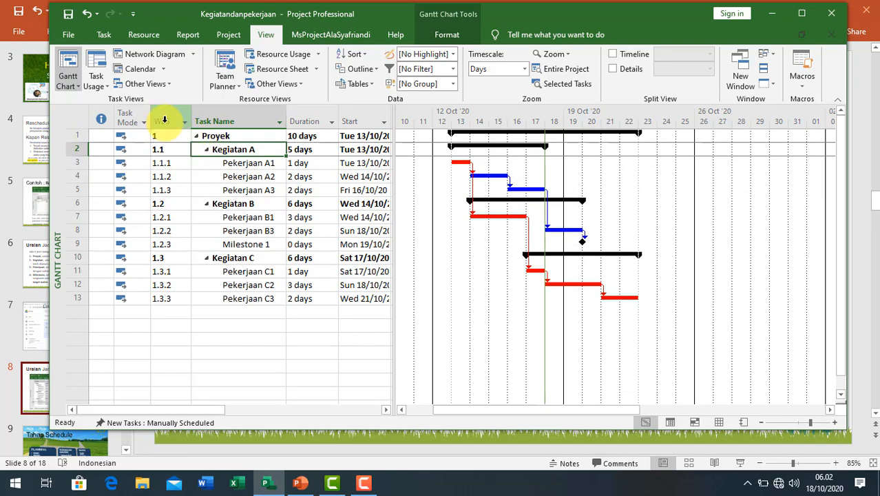
- Hide the WBS column in the task table
right_click(165, 119)
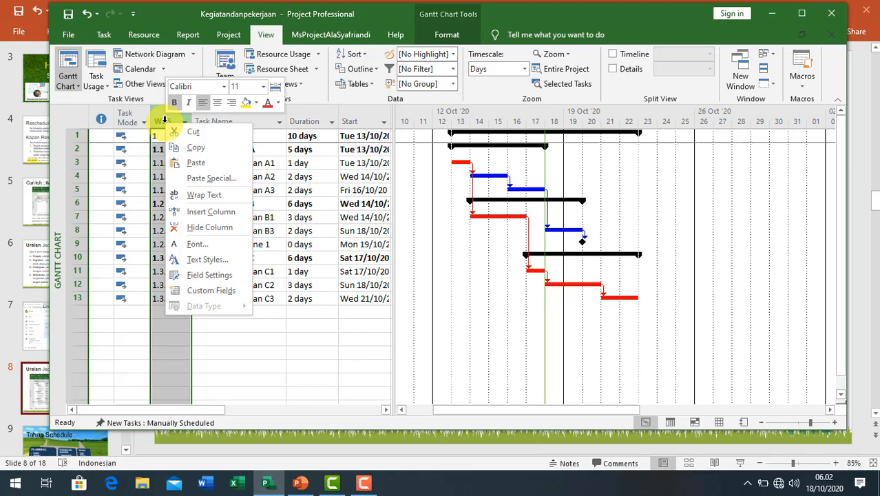
click(211, 233)
click(212, 218)
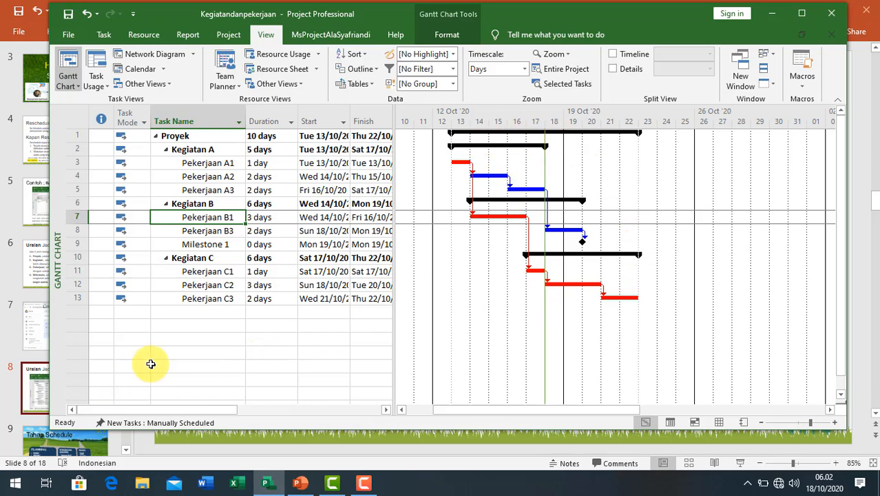
- Examine the duration of Milestone 1 and its marker in the Gantt chart
click(229, 243)
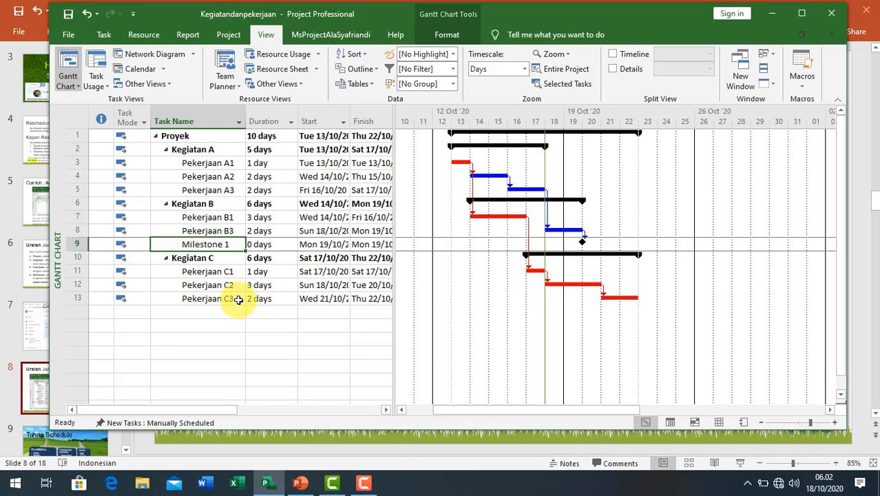
click(275, 245)
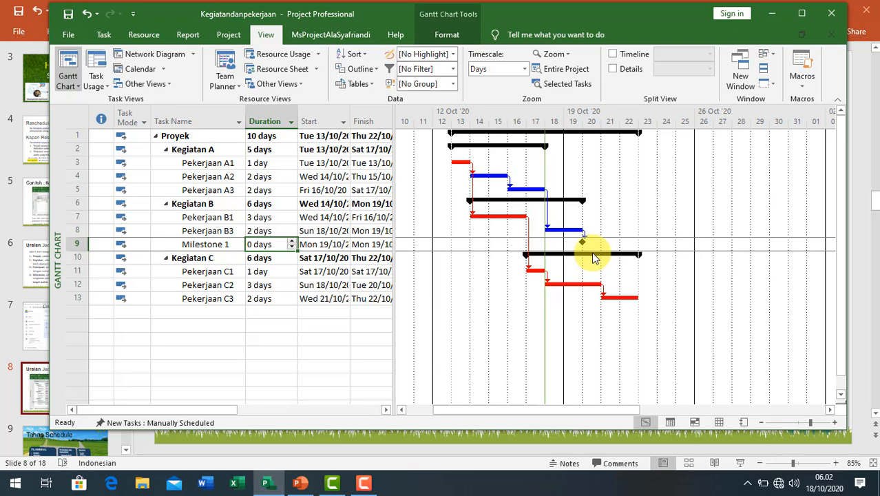
mouse_move(593, 255)
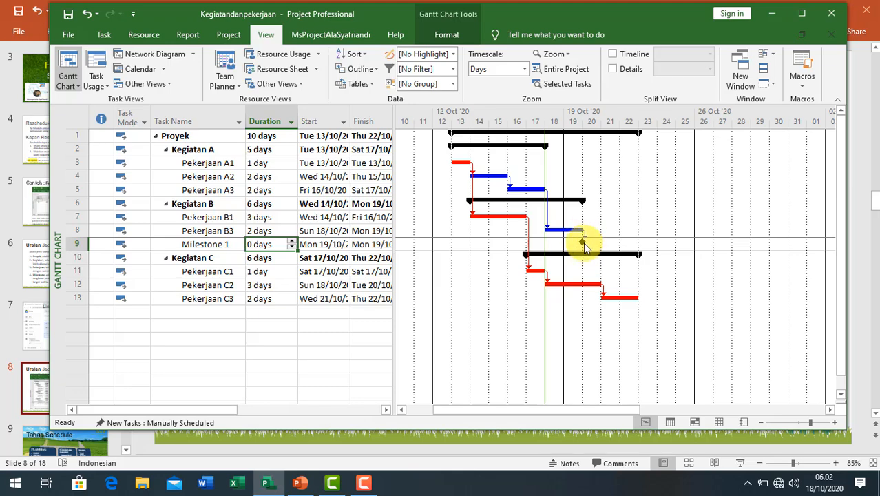
- Rename the Milestone 1 task under Kegiatan B as "Toppng Off"
click(210, 245)
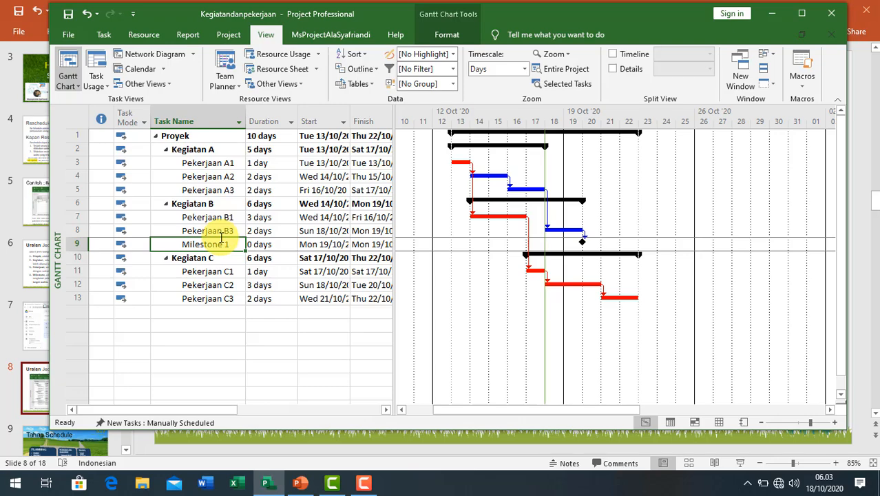
text(Toppng Off)
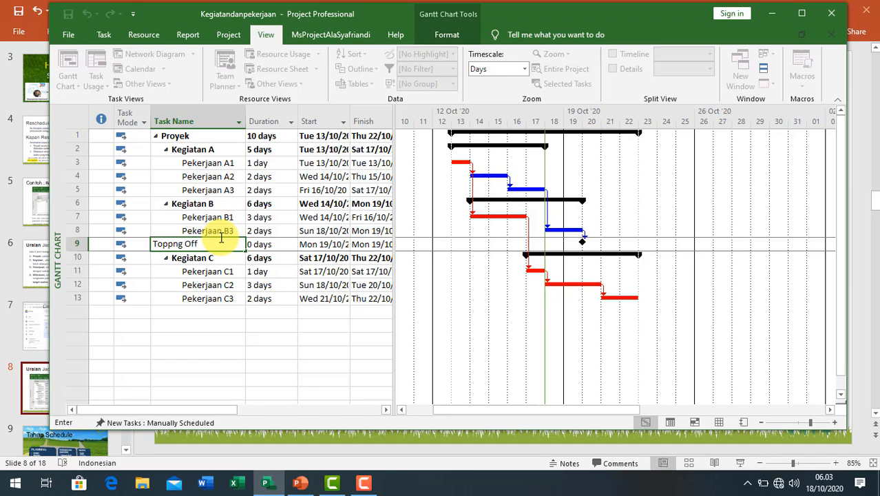
key(Return)
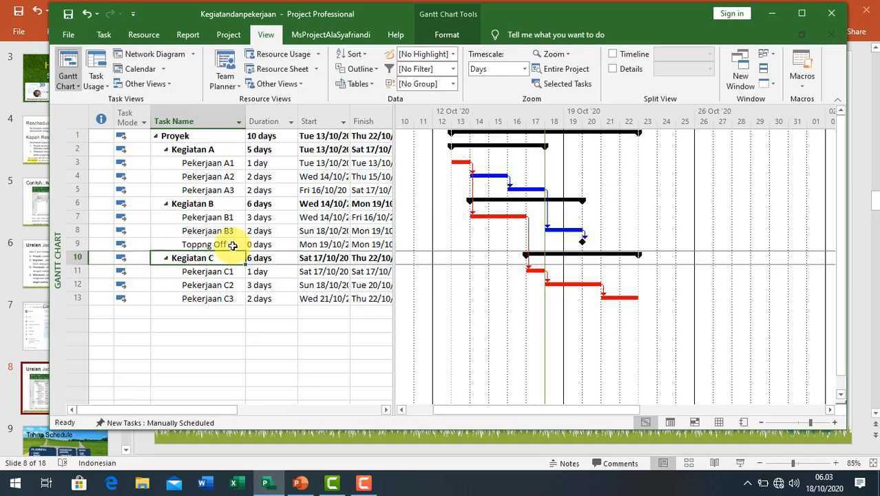
- Rename the Toppng Off task under Kegiatan B as "Milestone"
click(233, 246)
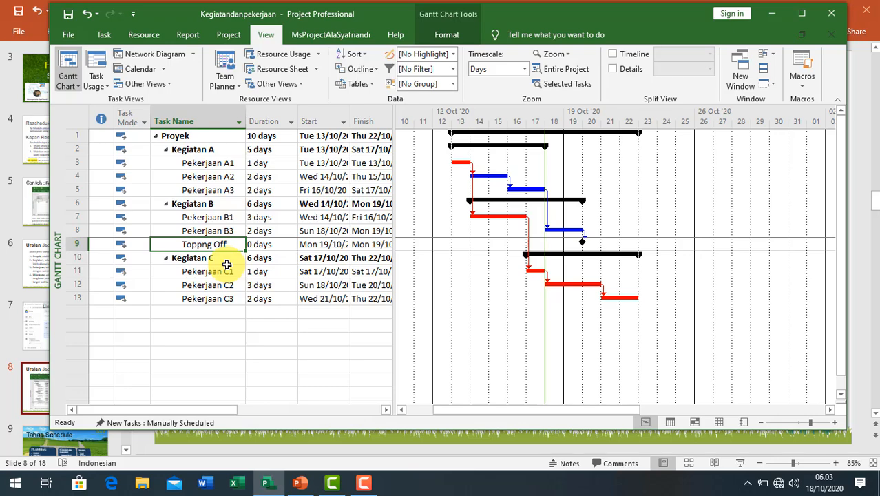
text(F)
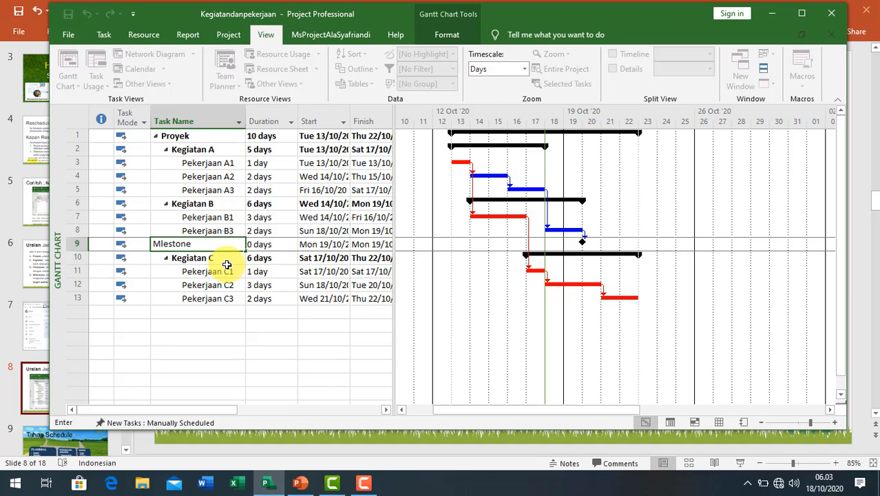
key(Return)
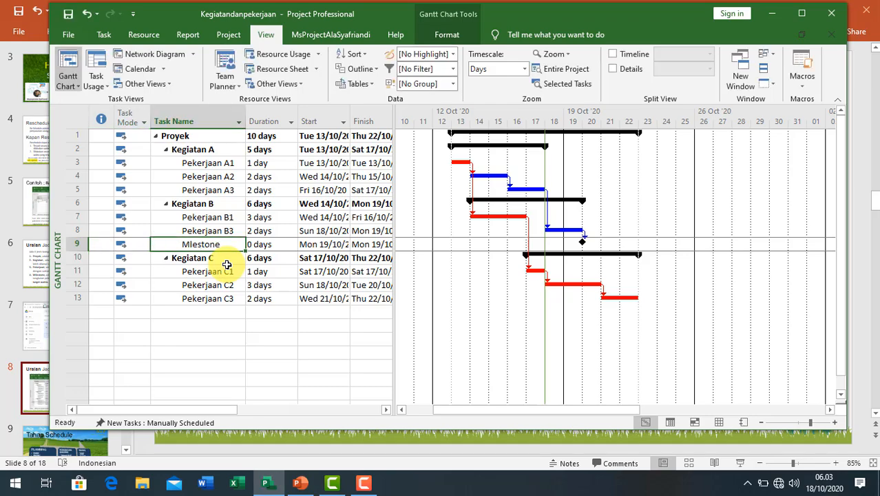
text(Mile)
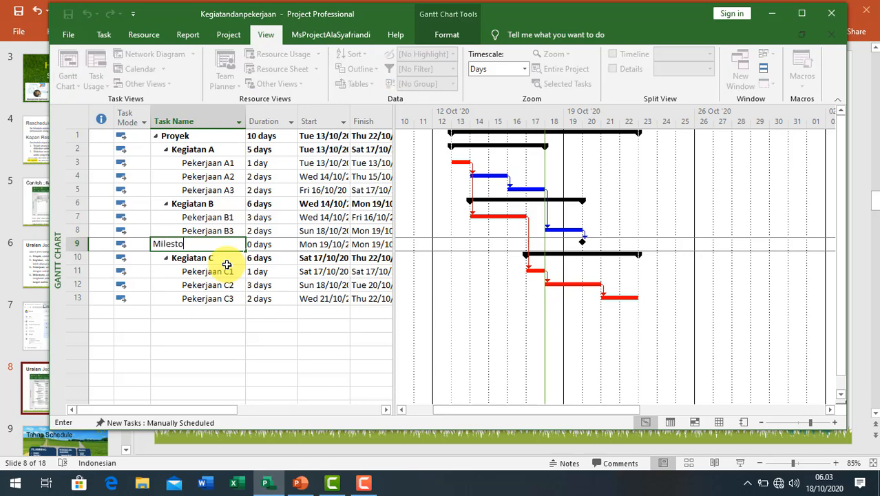
key(Return)
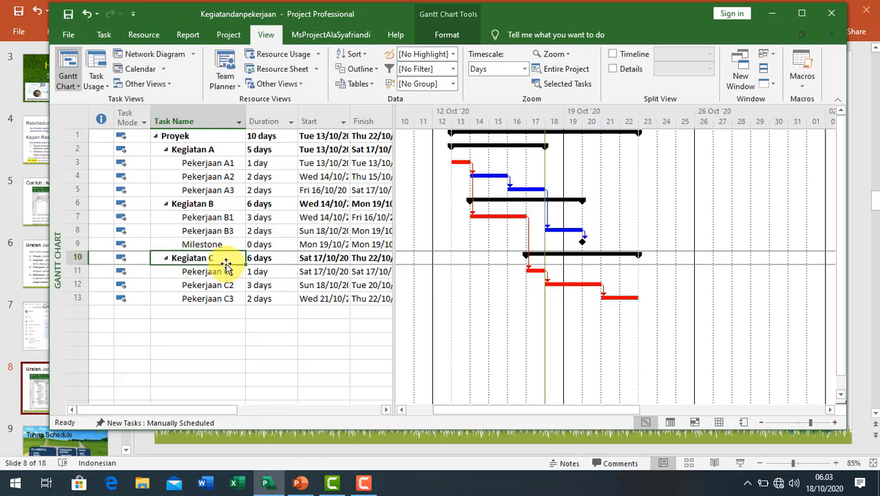
- Review the constraint types for the Milestone task under Kegiatan B and set its deadline to Tue 20/10/2020
click(232, 246)
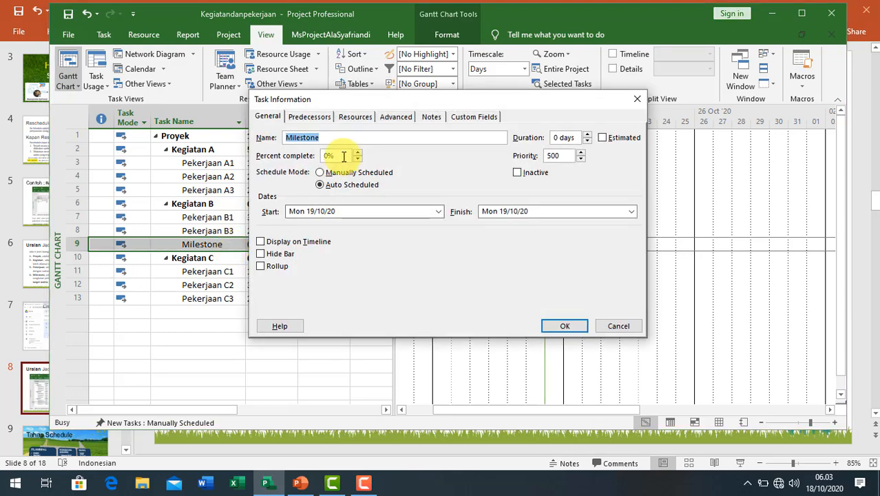
click(396, 117)
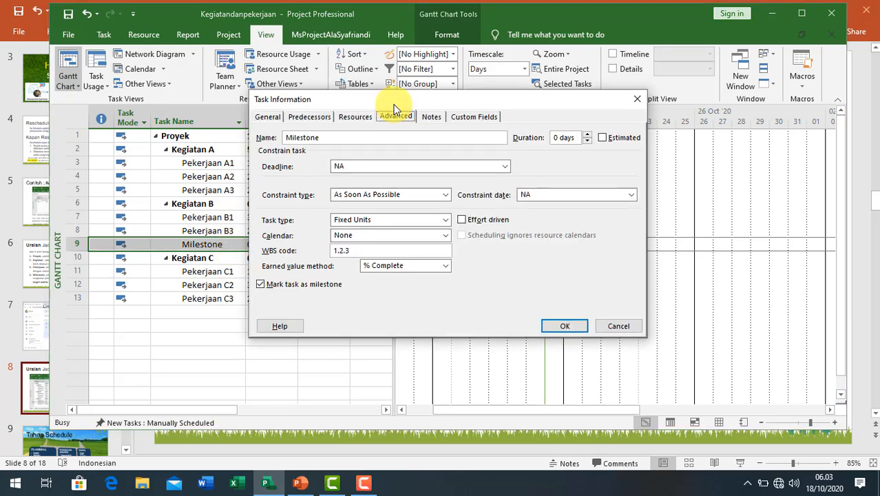
drag(400, 100, 572, 155)
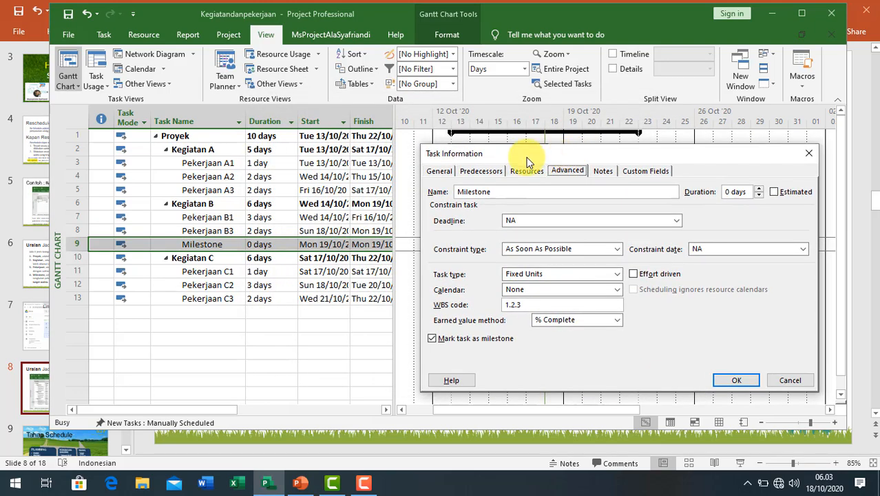
click(616, 251)
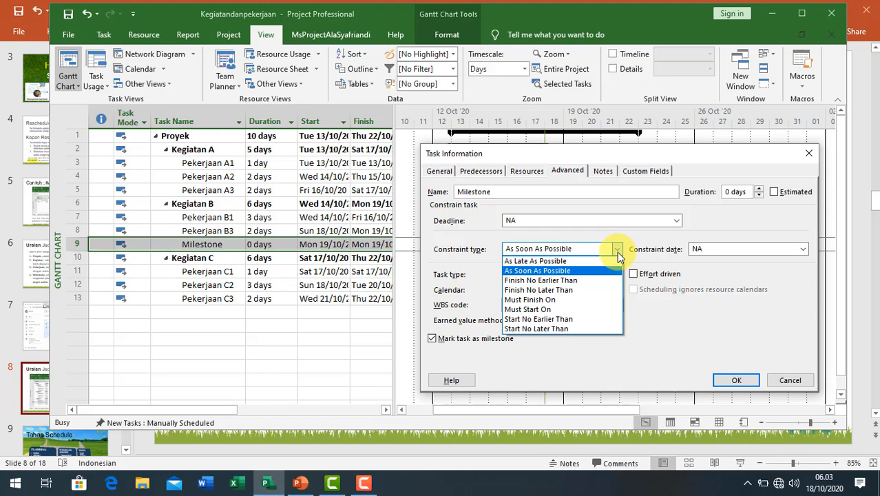
click(616, 252)
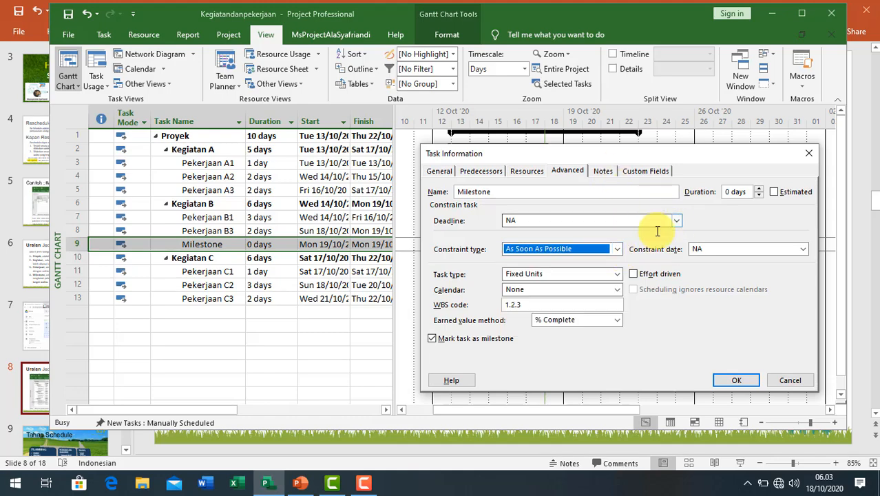
drag(526, 153, 205, 159)
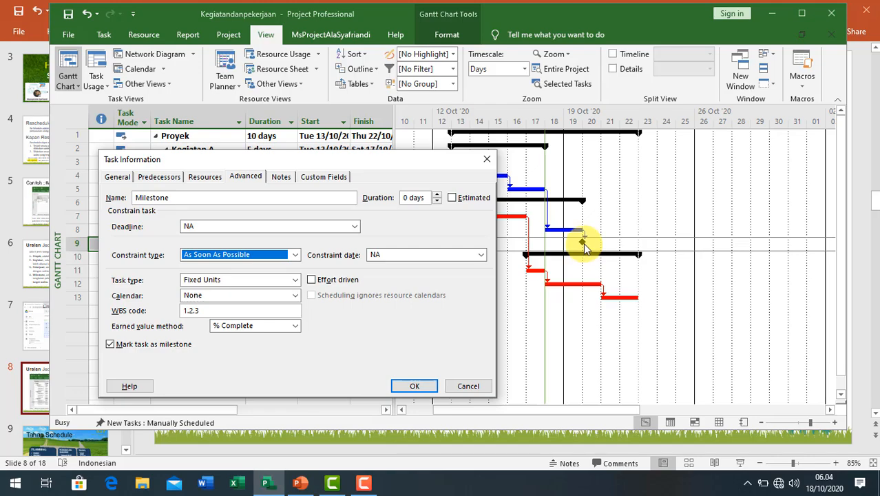
click(354, 230)
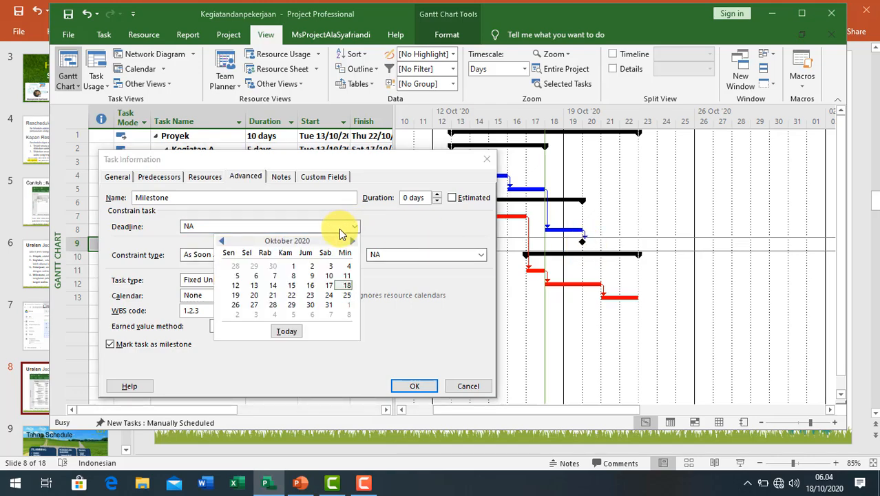
click(255, 296)
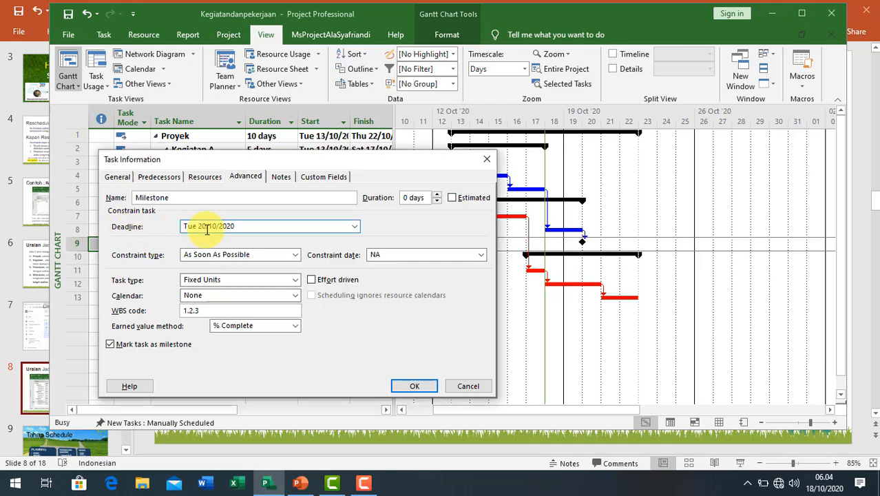
click(416, 387)
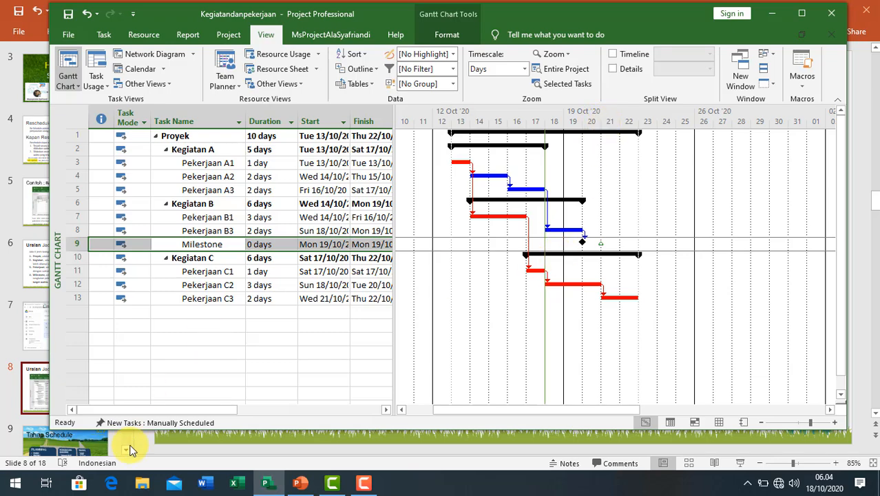
- Switch to the Reschedule2 presentation in PowerPoint and show the Tahap Schedule slide
click(81, 446)
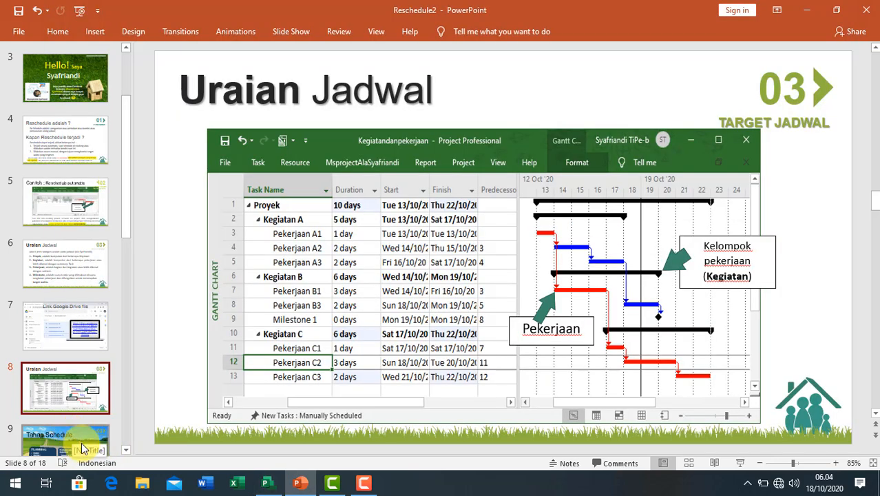
click(86, 446)
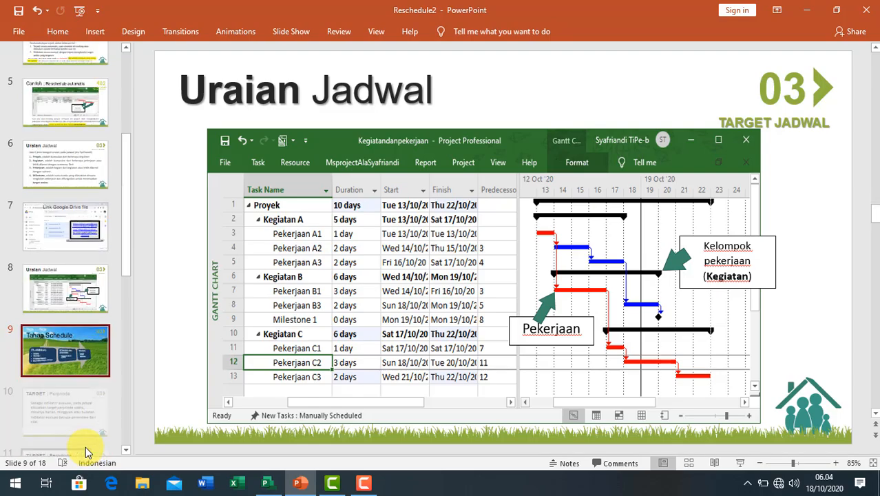
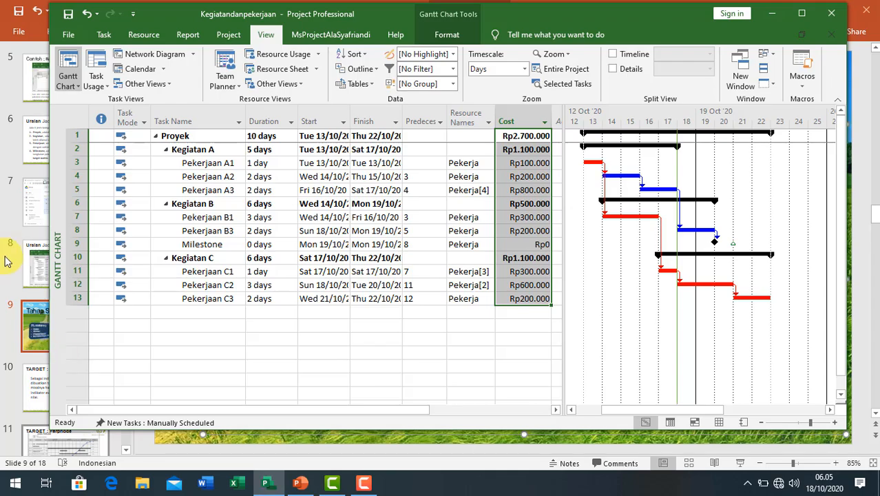
click(37, 205)
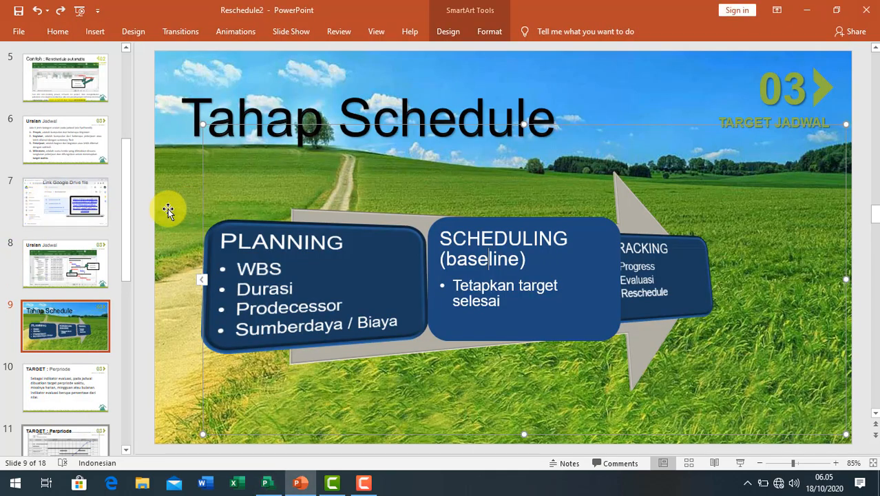
click(85, 211)
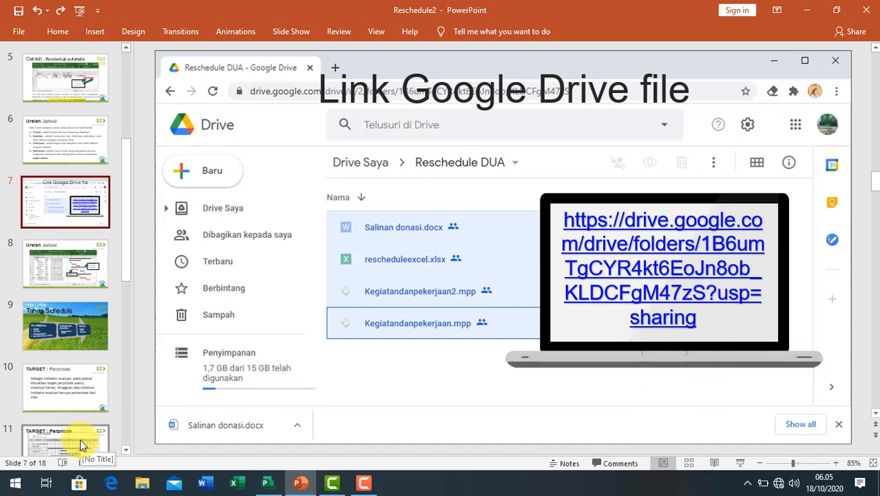
click(80, 438)
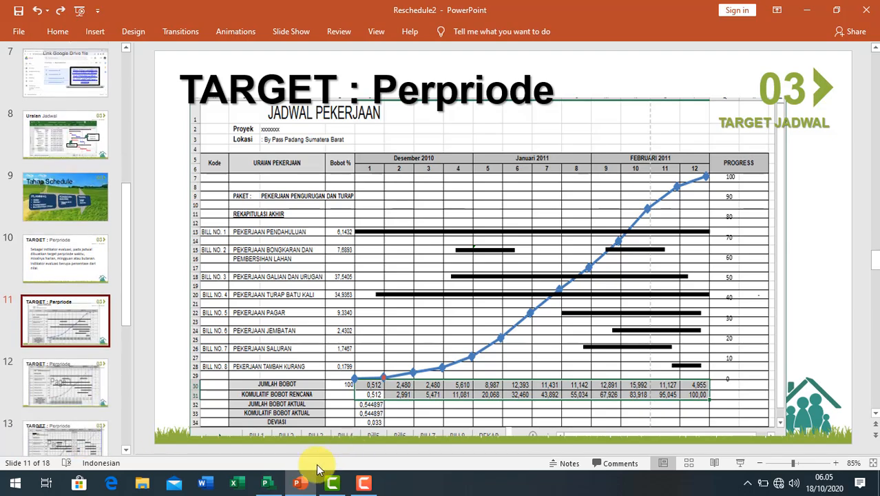
click(82, 204)
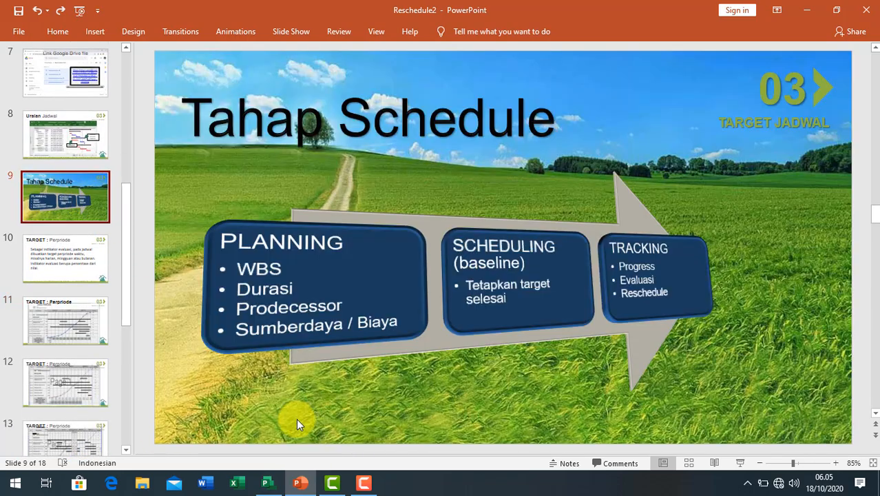
- Switch back to the Kegiatandanpekerjaan schedule in Project and narrow the task table to give the Gantt chart more room
click(266, 483)
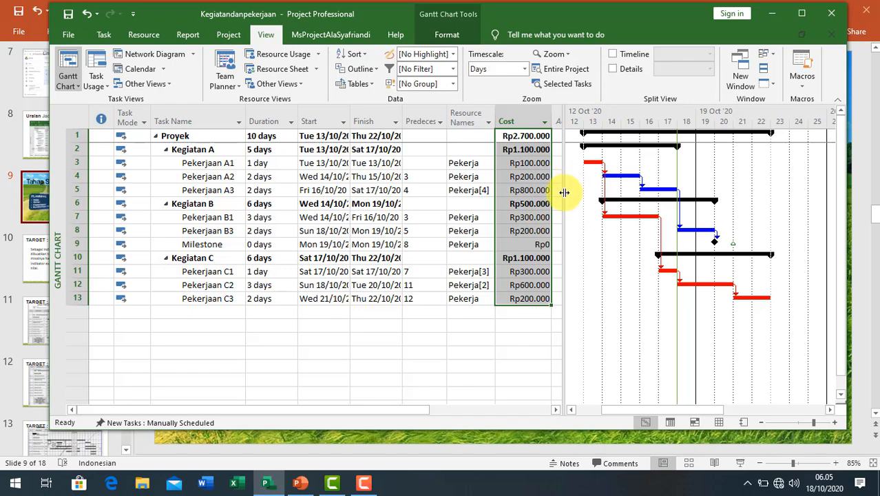
drag(564, 190, 338, 236)
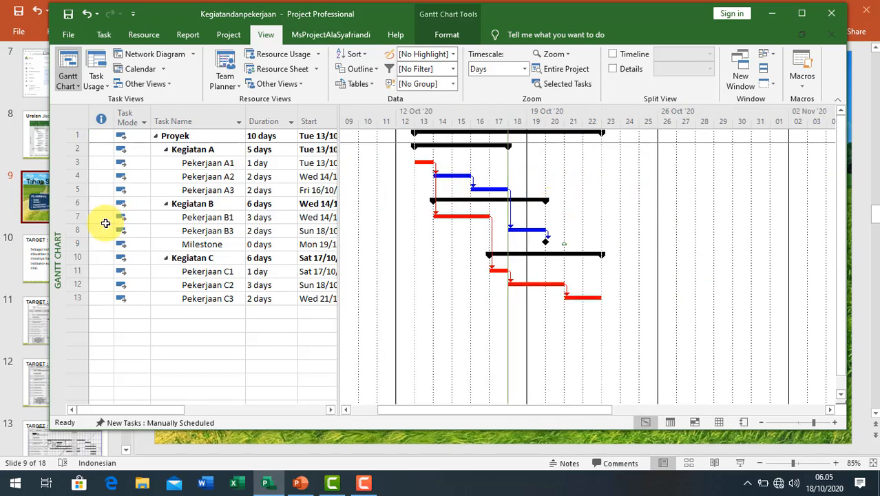
drag(172, 16, 277, 355)
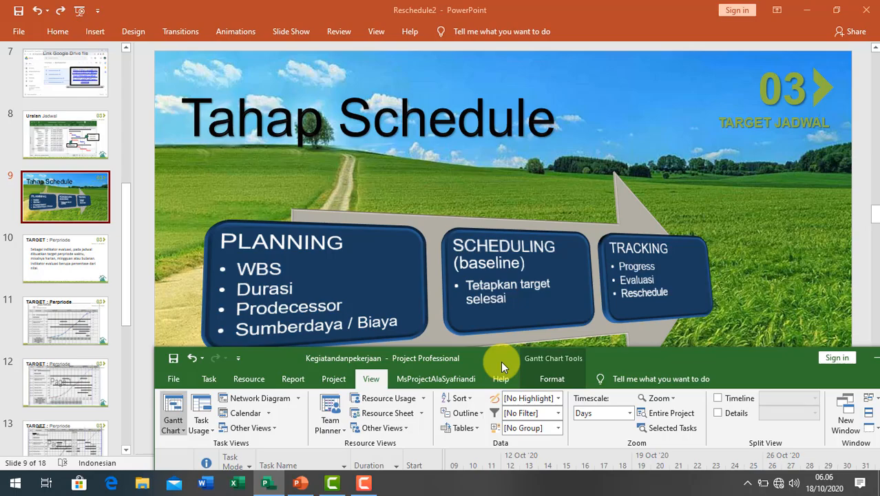
drag(500, 361, 337, 32)
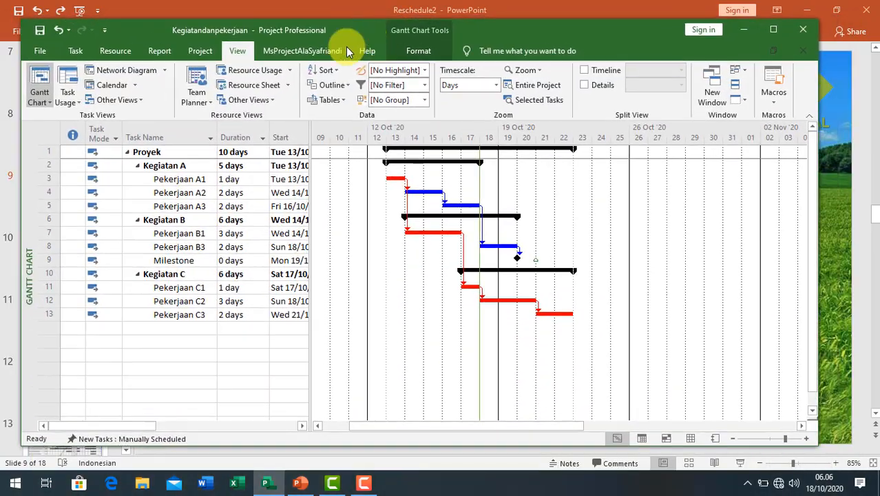
- Set the baseline for the entire project
click(201, 55)
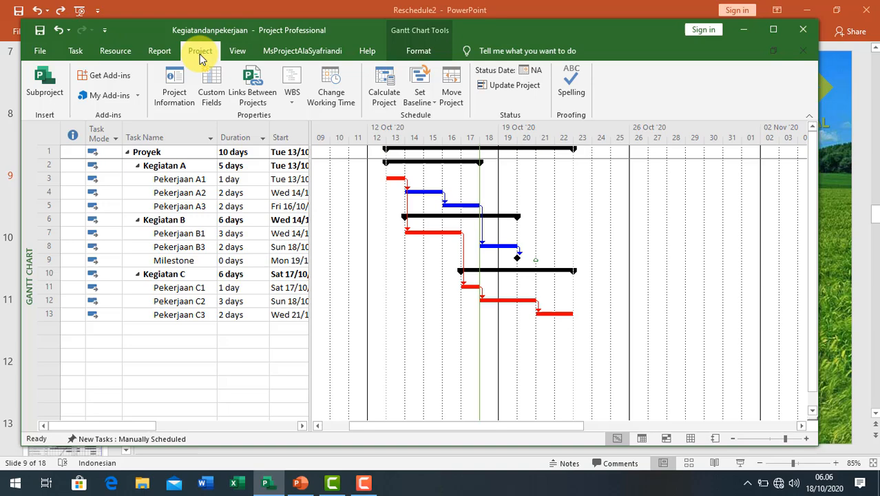
click(435, 105)
click(440, 122)
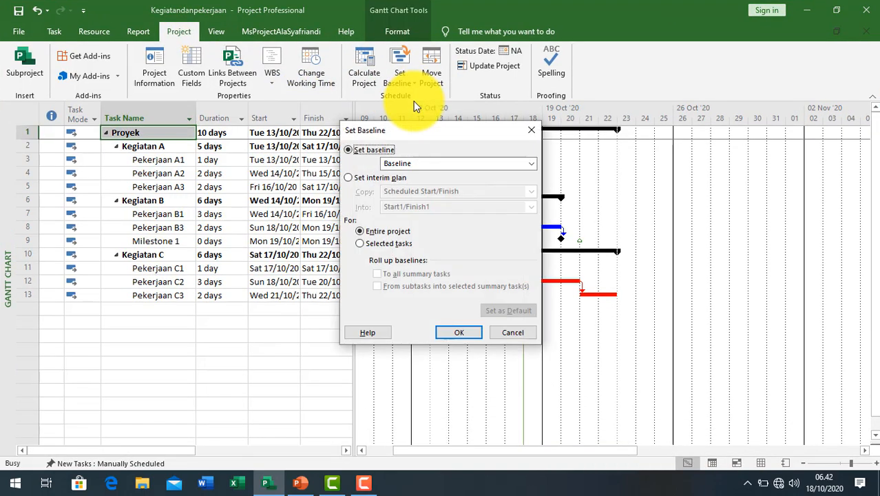
click(455, 331)
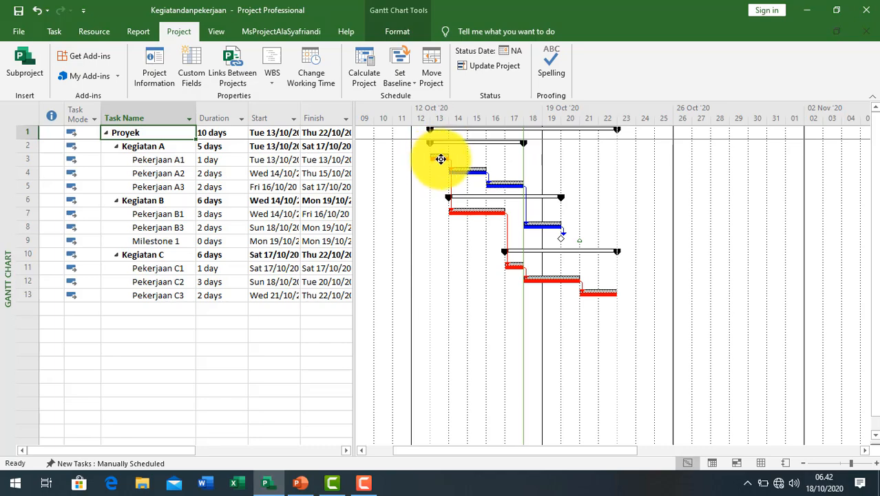
mouse_move(440, 164)
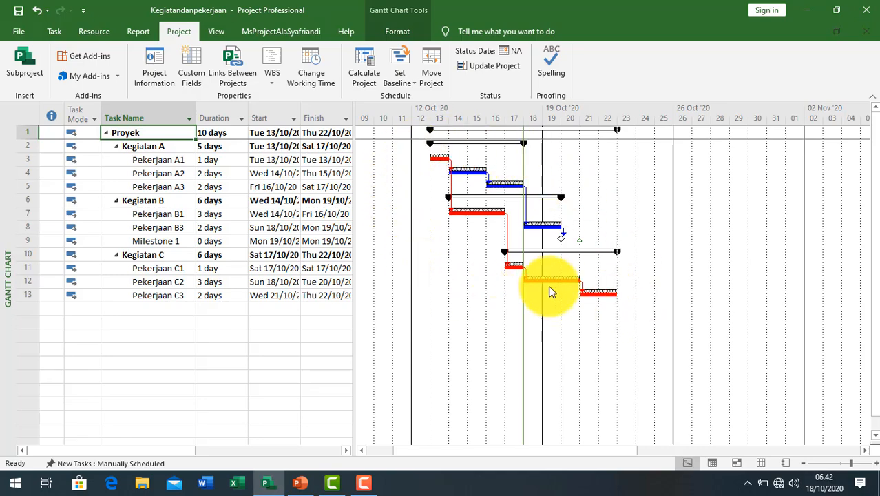
- Generate the Cash Flow cost report for the project
click(139, 32)
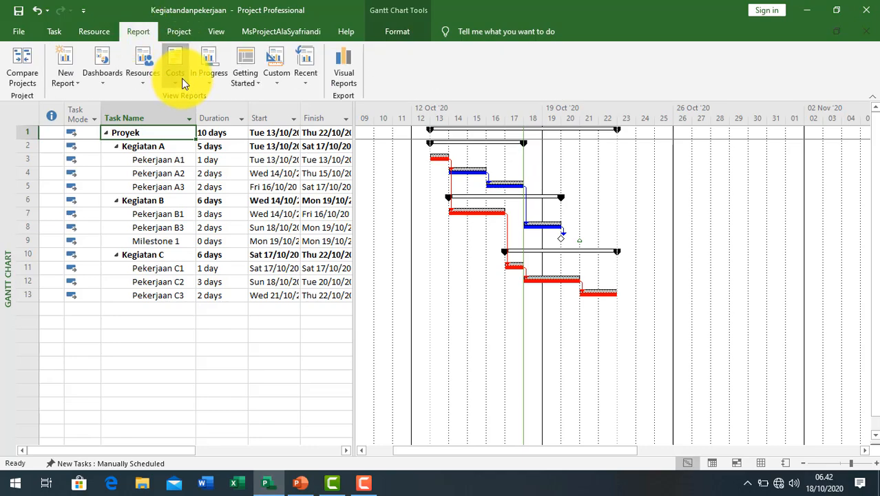
click(182, 78)
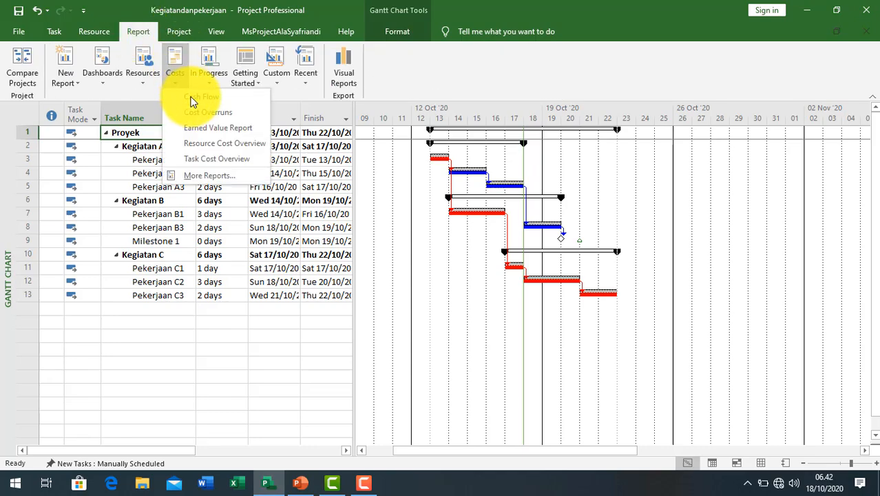
click(191, 103)
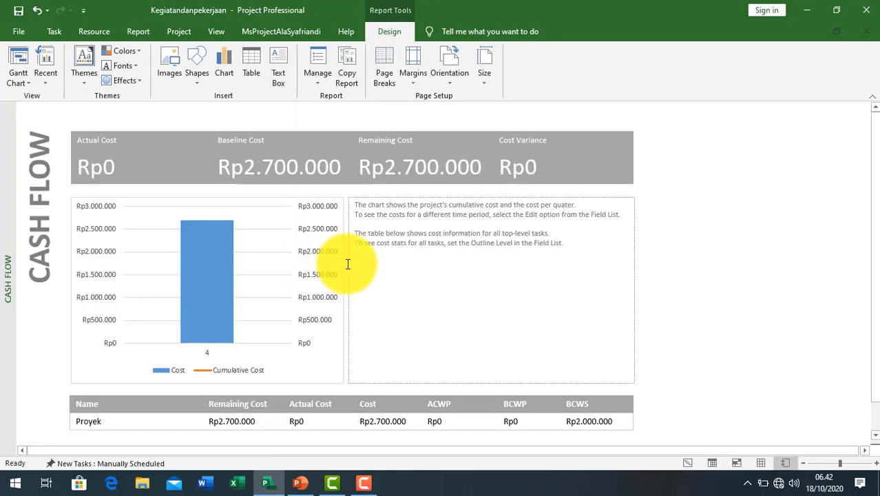
- Cut the explanatory text box and the cost summary table above the chart from the Cash Flow report
click(349, 263)
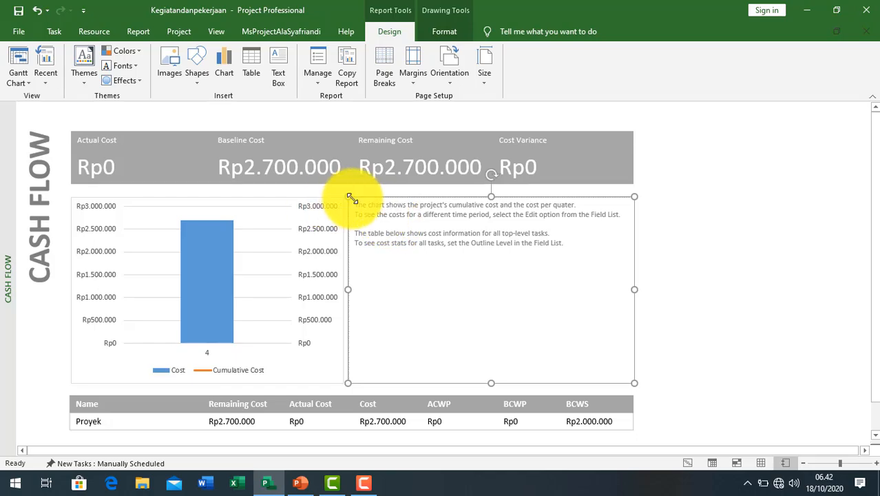
drag(349, 197, 348, 196)
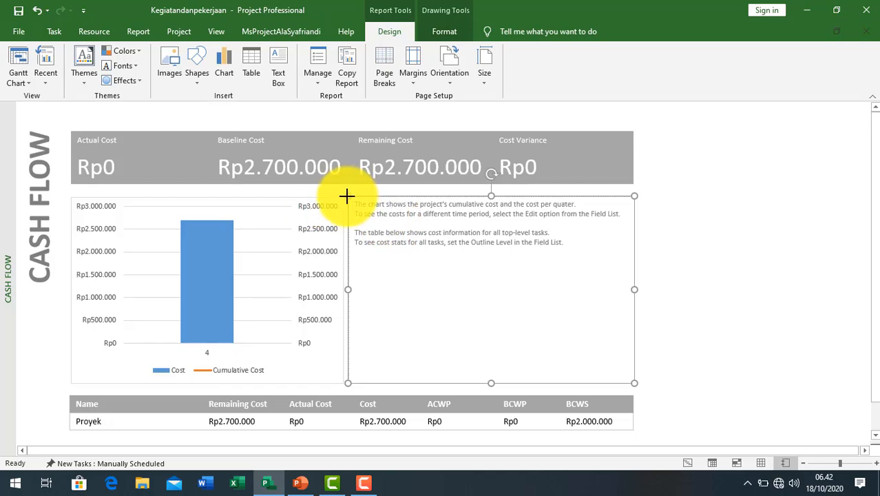
right_click(347, 196)
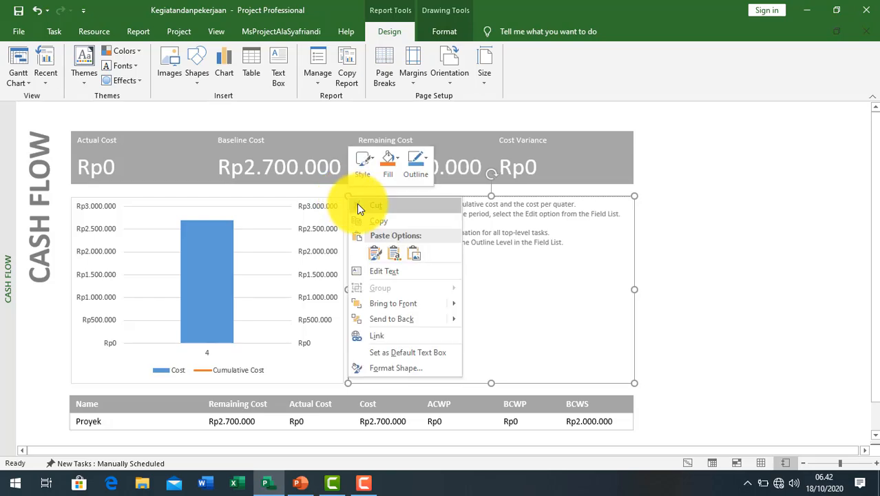
click(357, 205)
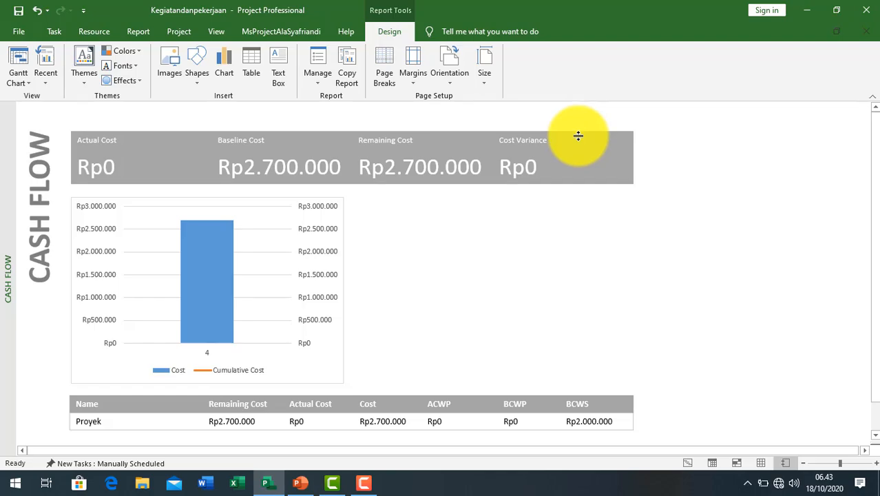
click(578, 136)
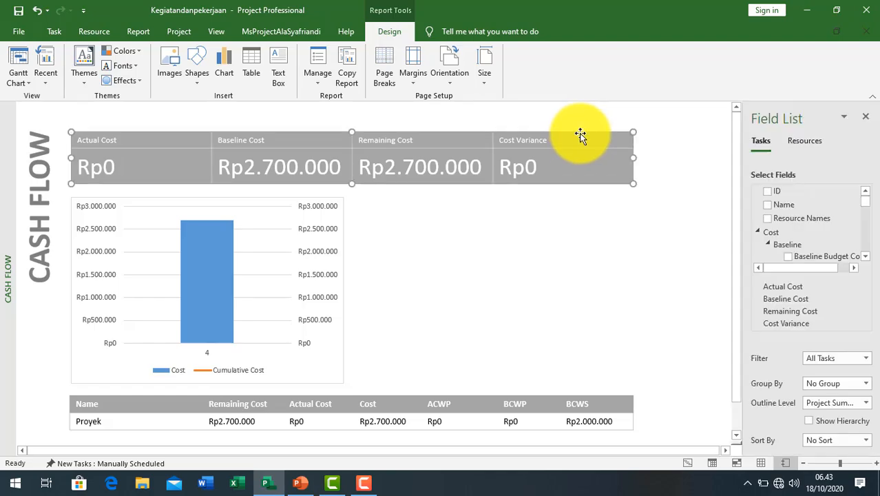
right_click(580, 134)
click(597, 137)
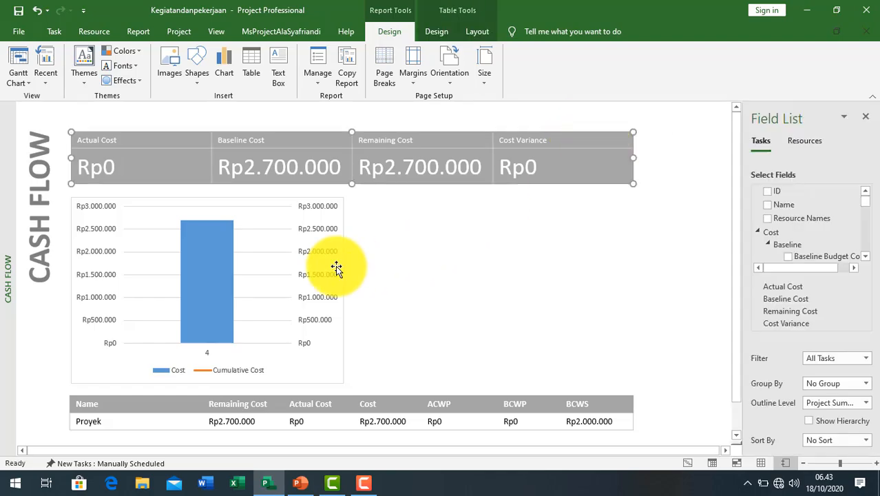
- Enlarge the cash flow chart across the freed report space and cut the task cost table below it
click(342, 202)
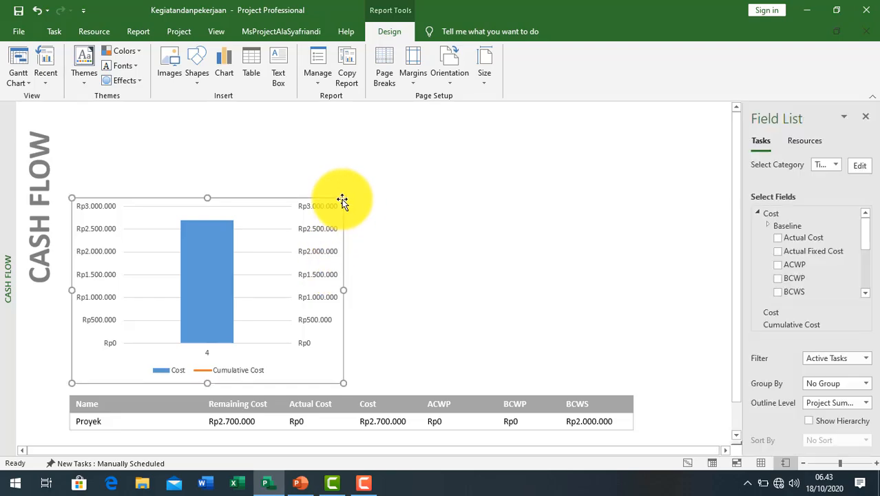
drag(343, 200, 627, 141)
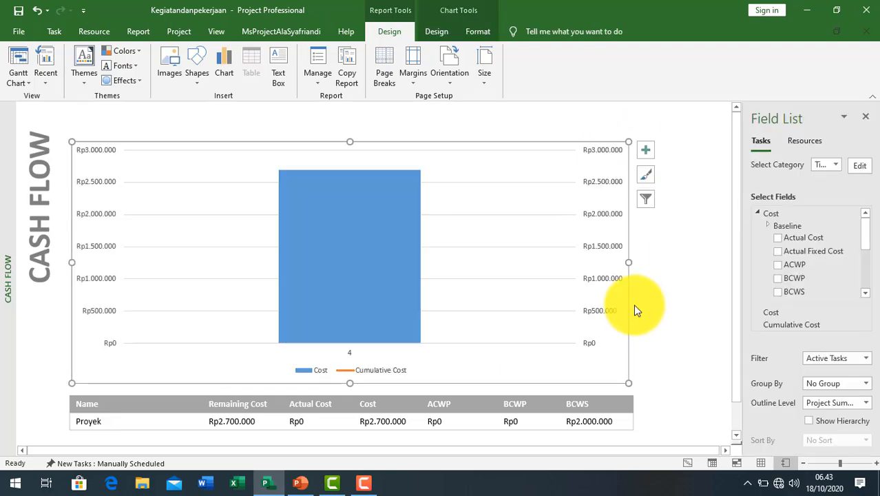
click(629, 397)
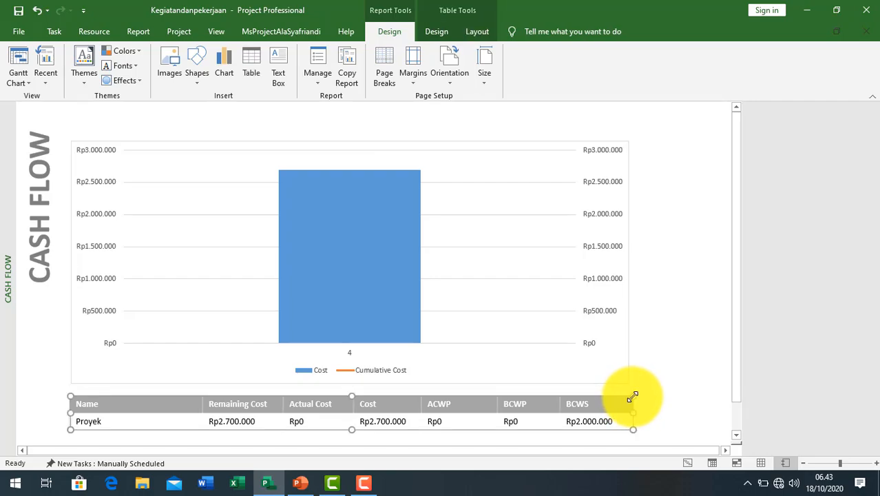
right_click(632, 397)
click(618, 288)
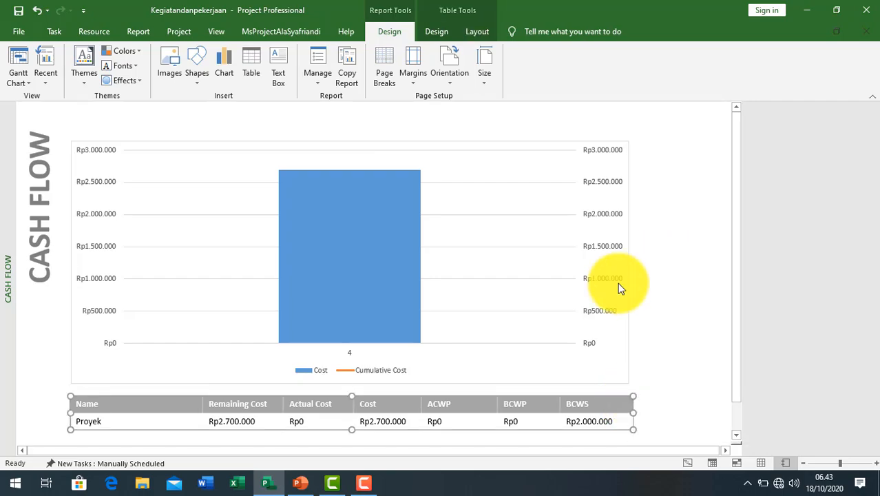
- Set the cash flow chart's timescale units to Days
click(491, 373)
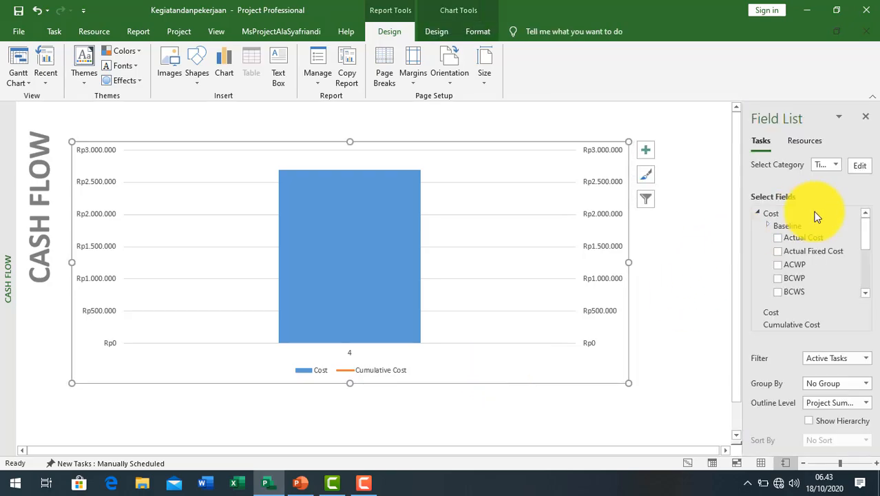
click(860, 167)
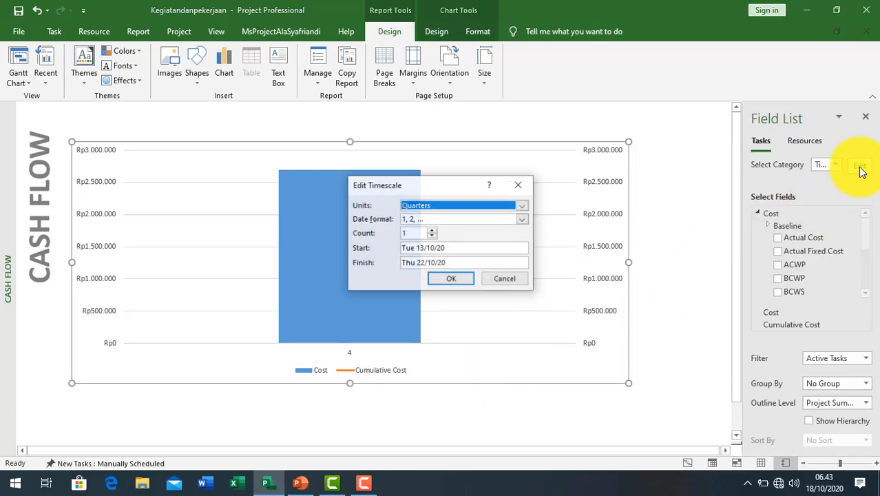
click(523, 205)
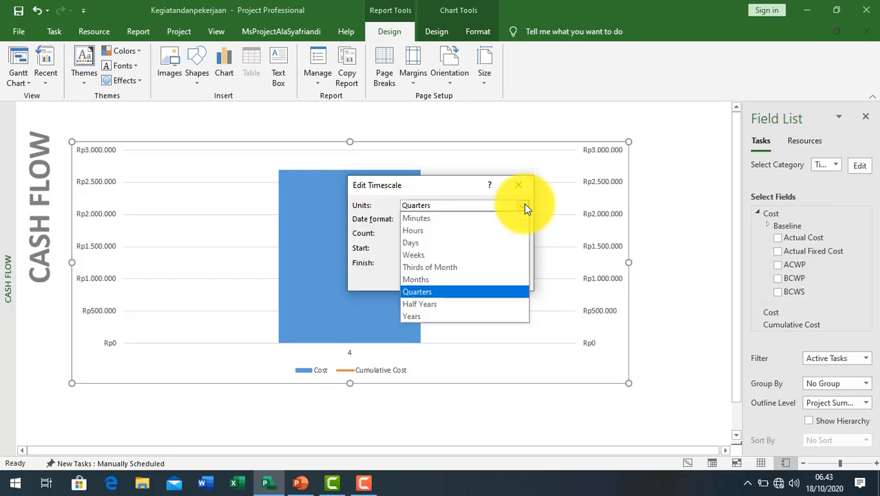
click(469, 242)
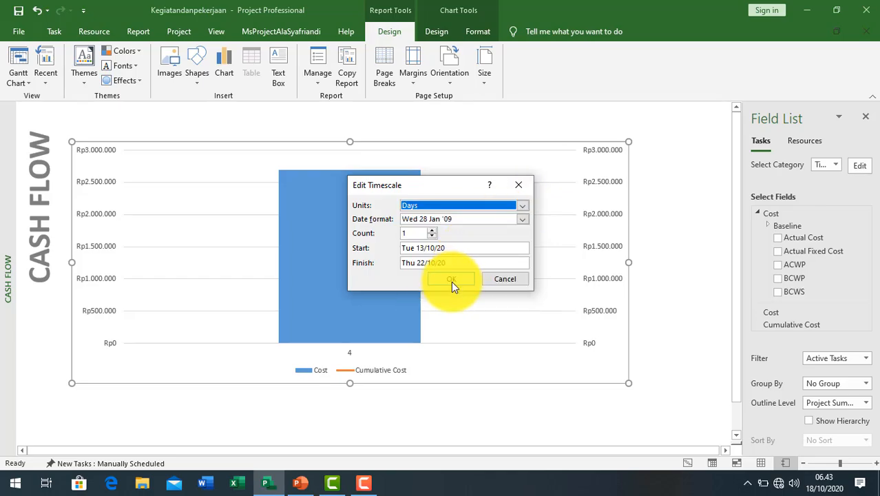
click(451, 279)
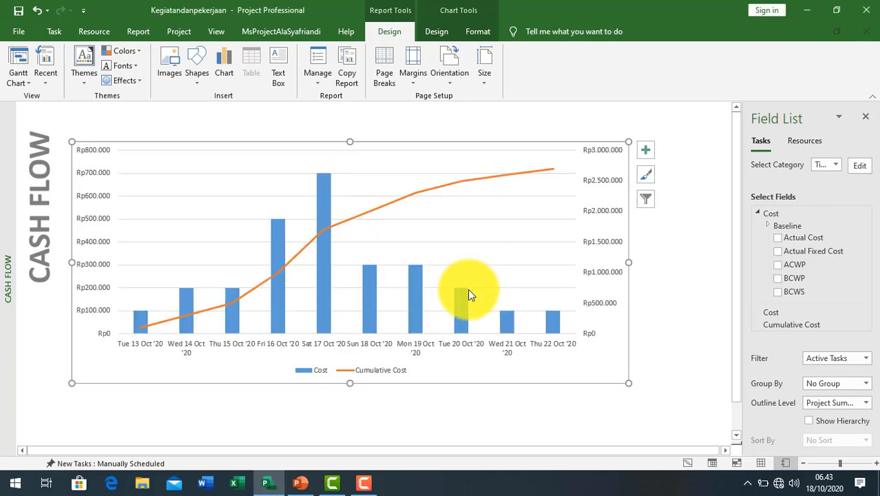
- Remove the Cost field so the chart plots only Cumulative Cost, and apply the chart style with vertical drop lines
click(775, 311)
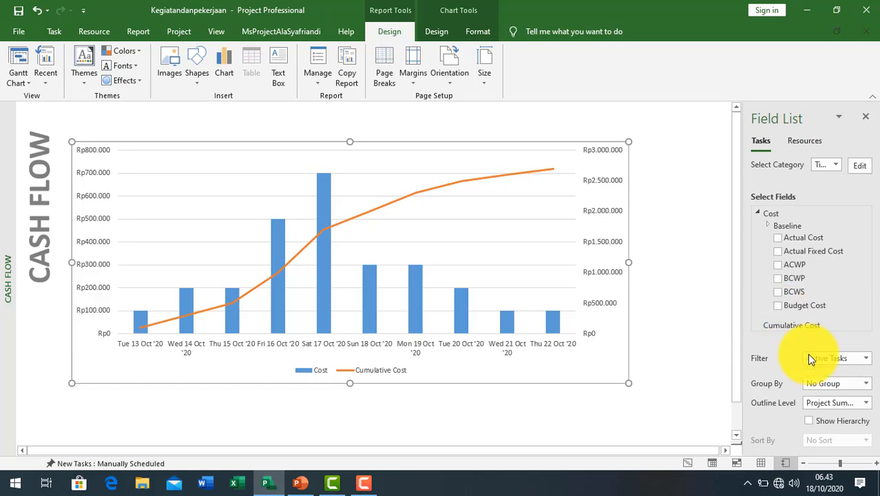
click(810, 353)
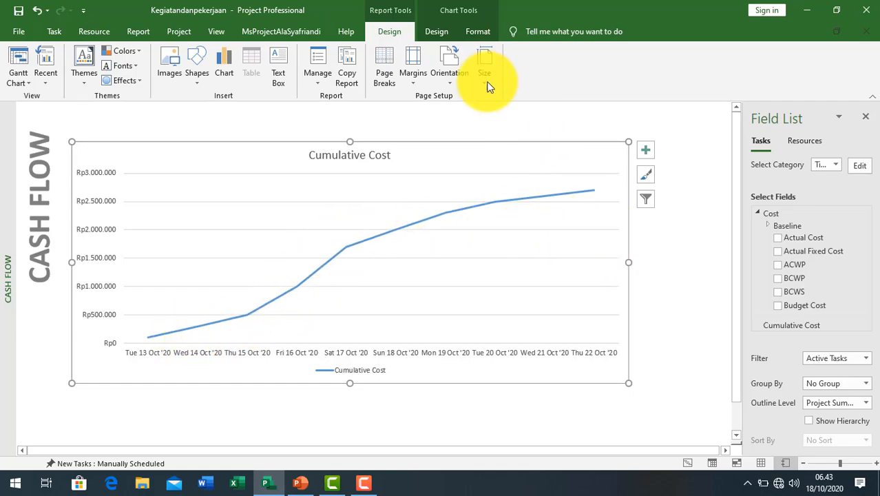
click(478, 35)
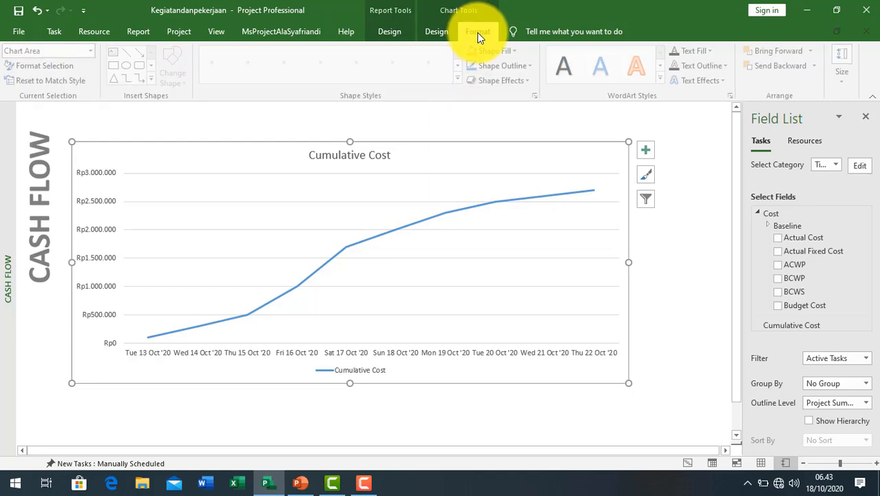
click(436, 31)
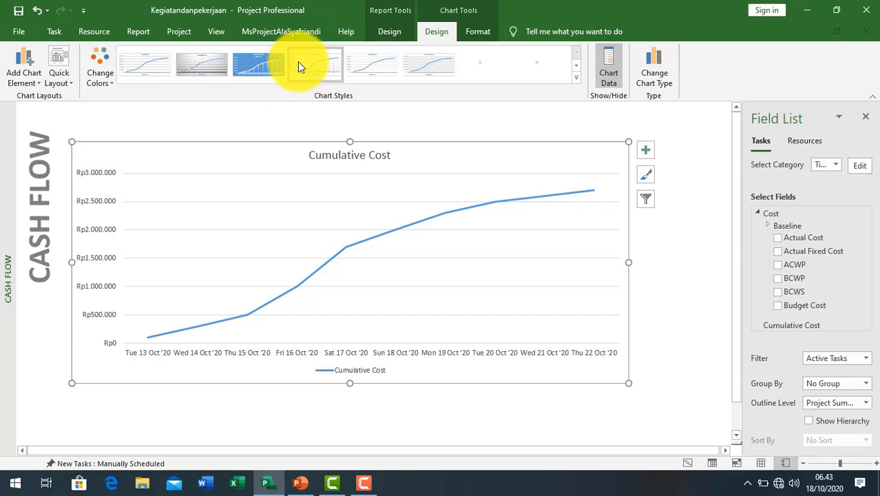
click(317, 67)
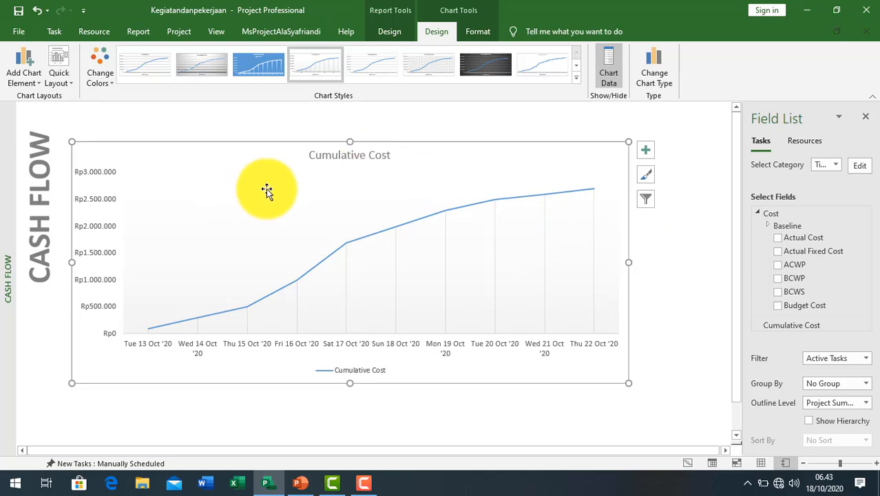
- Set the display units of the chart's vertical axis to 2700000
right_click(108, 199)
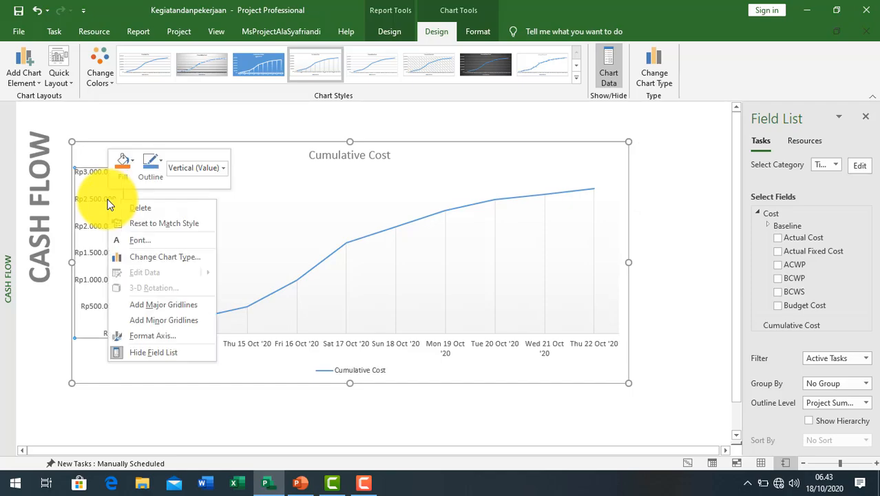
click(162, 337)
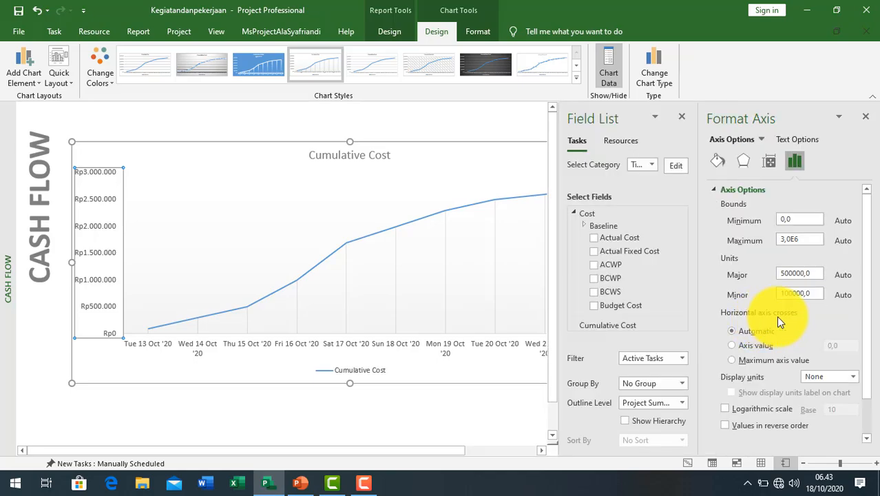
click(856, 384)
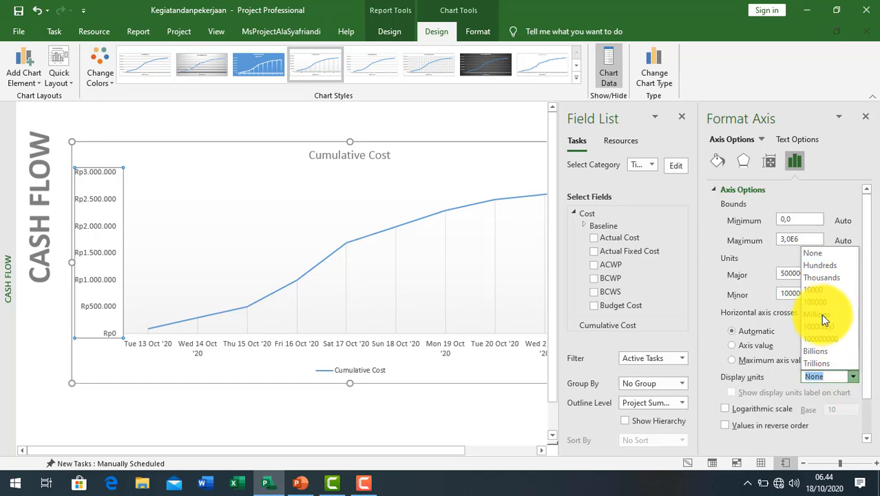
click(817, 291)
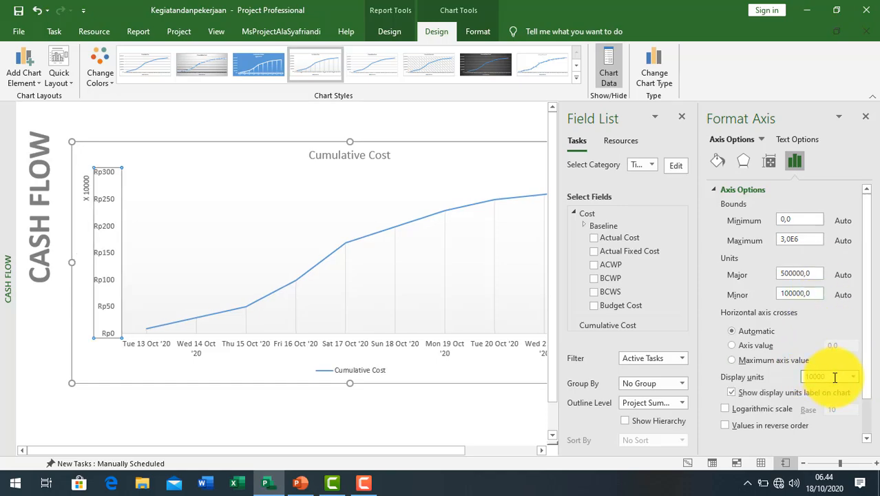
text(27000)
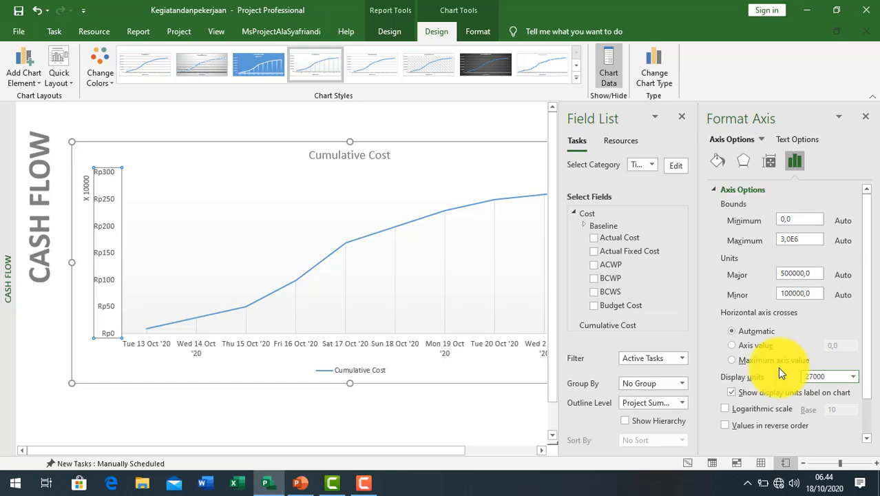
text(00)
key(Return)
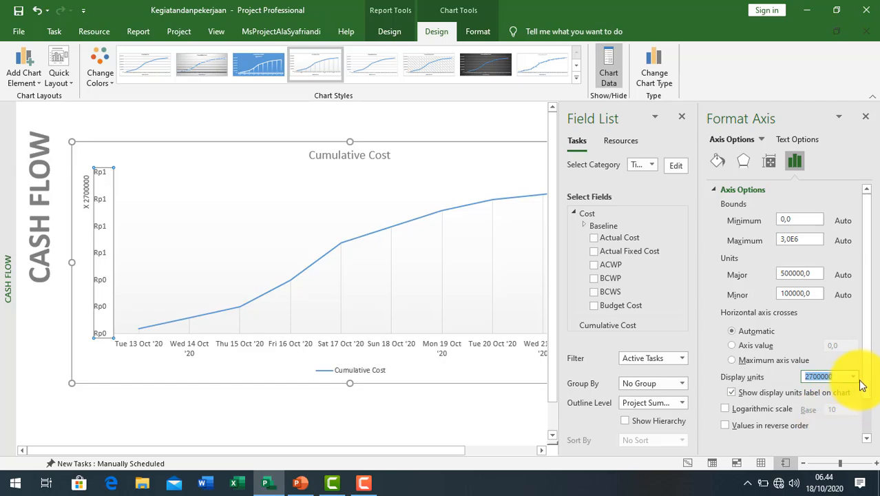
- Change the vertical axis number format to the Percentage category
scroll(859, 406, down, 2)
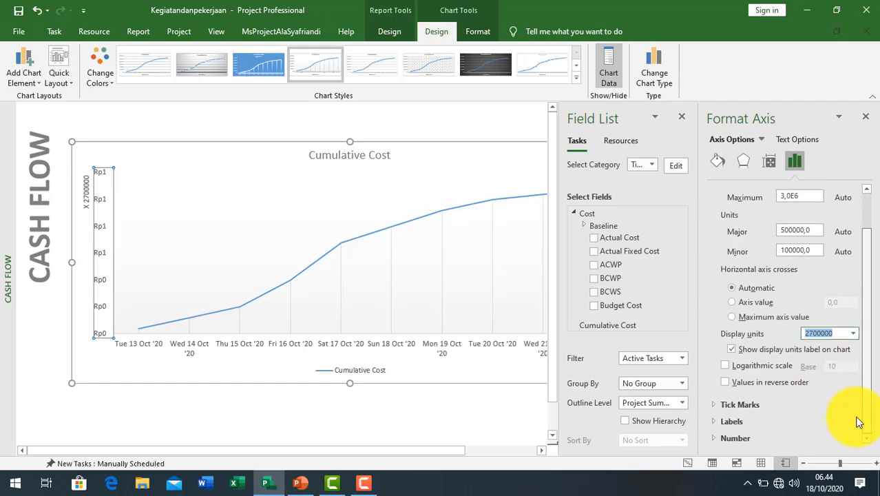
click(756, 438)
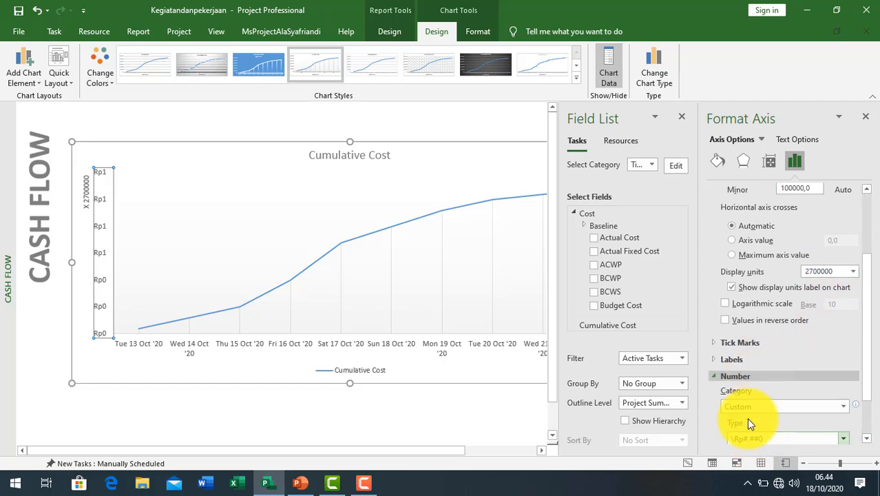
click(748, 404)
click(748, 330)
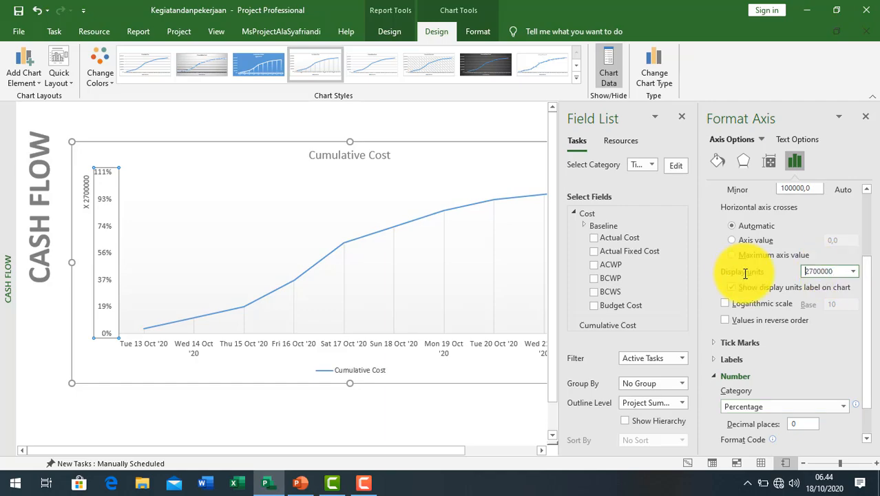
- Set the vertical axis maximum bound to 2700000
click(843, 272)
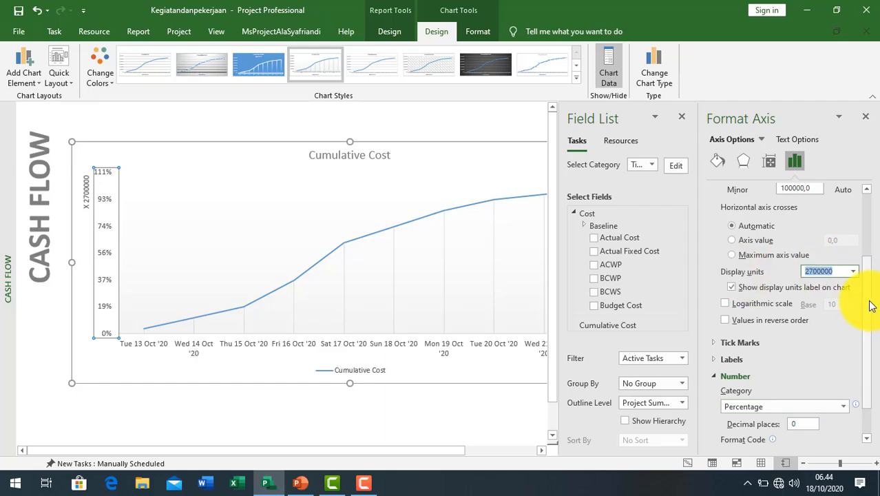
scroll(868, 234, up, 3)
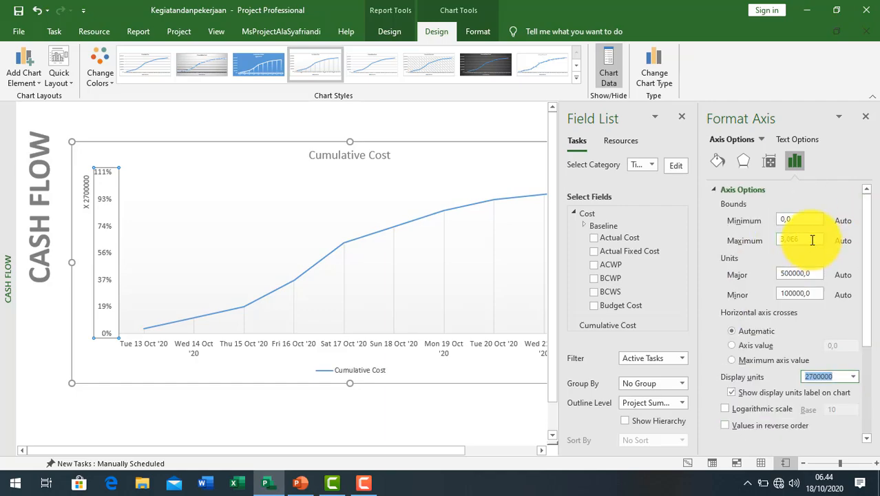
drag(812, 240, 760, 239)
text(2700000)
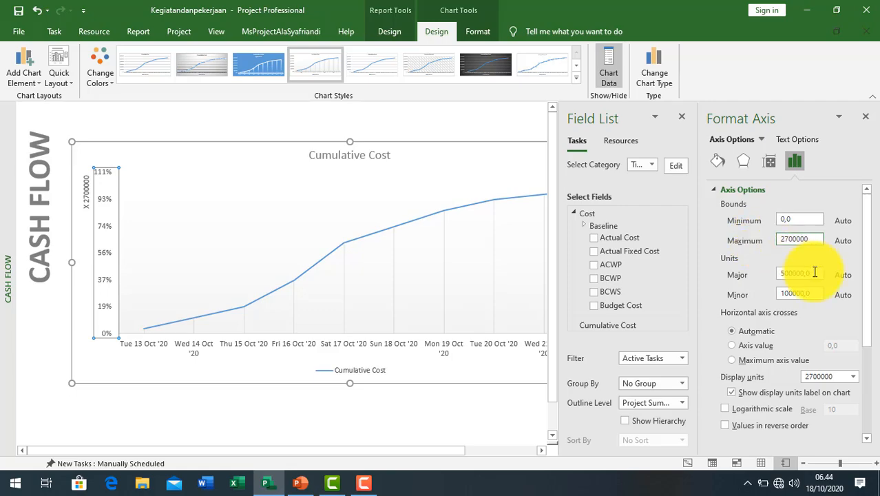
key(Return)
- Set the vertical axis major unit to 270000 and hide the display units label on the chart
drag(781, 268, 819, 278)
text(270000)
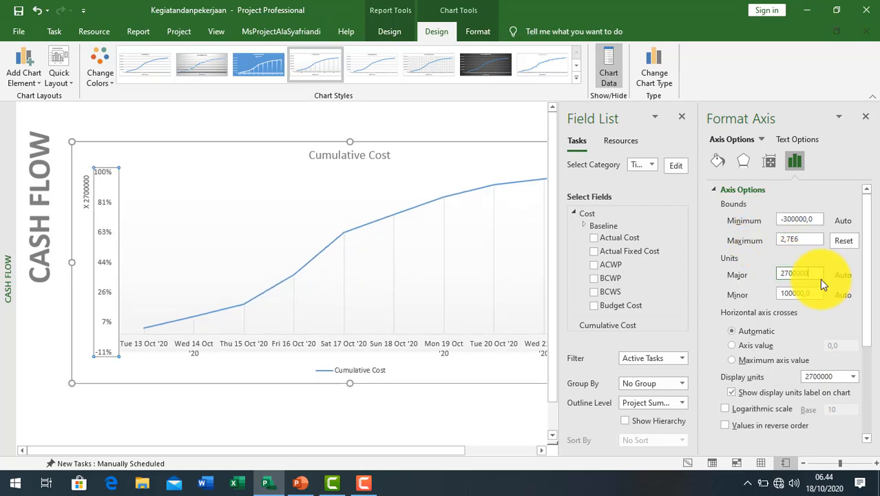
key(Return)
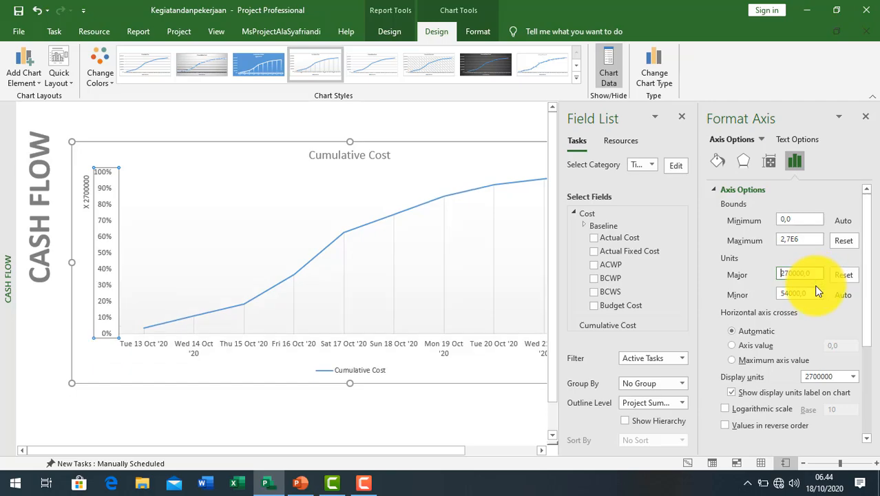
click(732, 392)
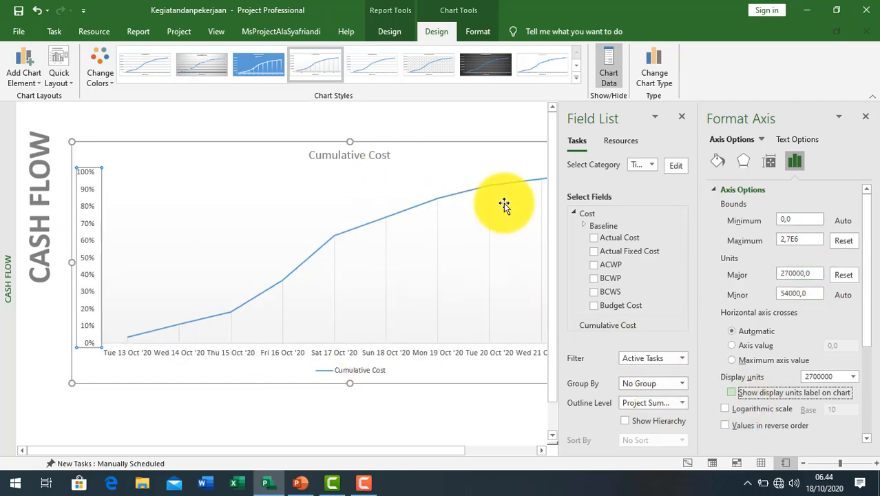
- Close the axis formatting and field list panes and apply the light chart style with horizontal gridlines and a thicker line
click(867, 117)
click(866, 118)
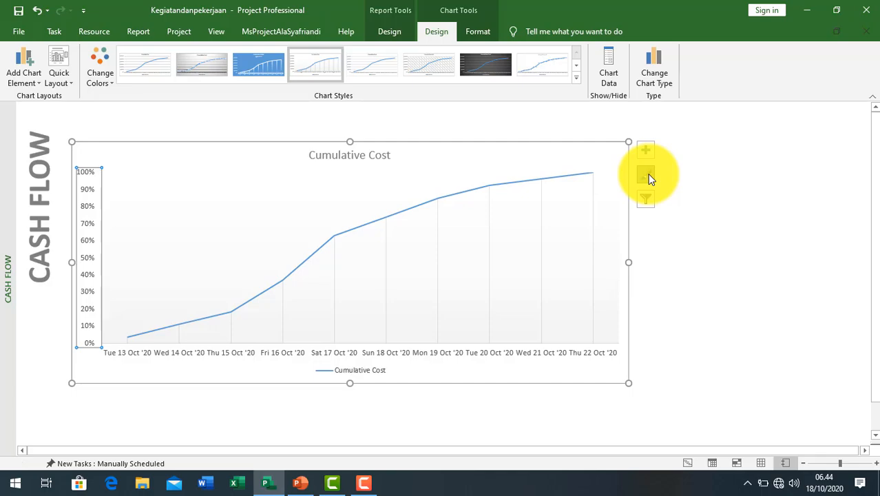
click(647, 177)
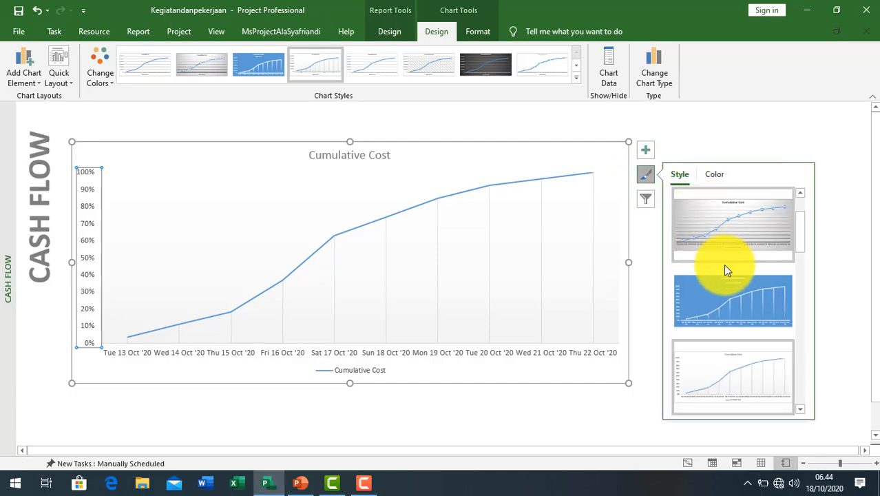
scroll(791, 334, down, 3)
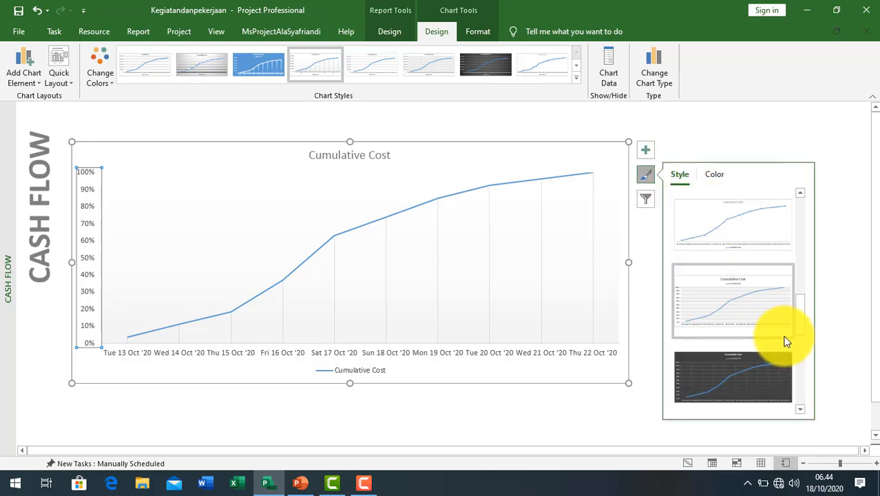
click(753, 308)
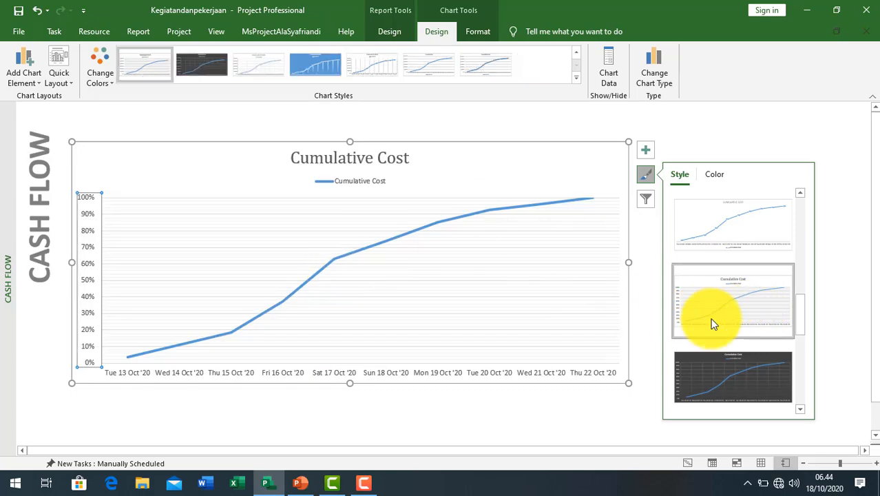
- Add primary major vertical and primary minor vertical gridlines to the cumulative cost chart
click(645, 150)
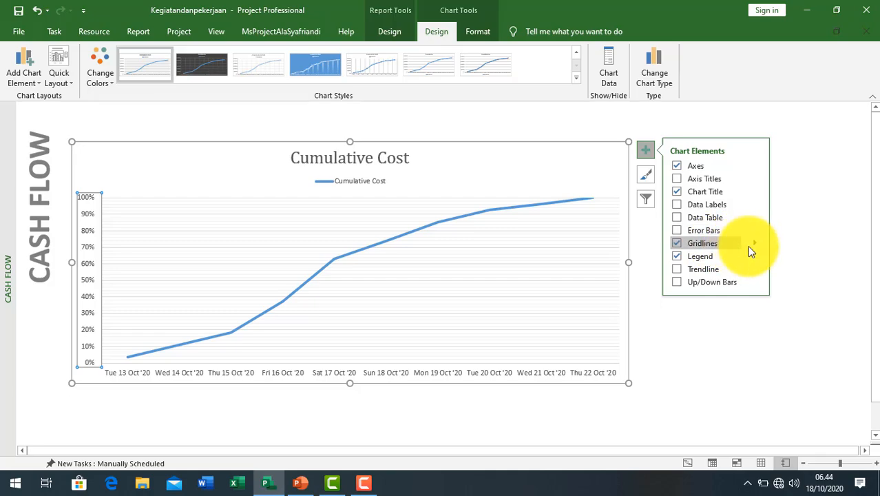
click(753, 245)
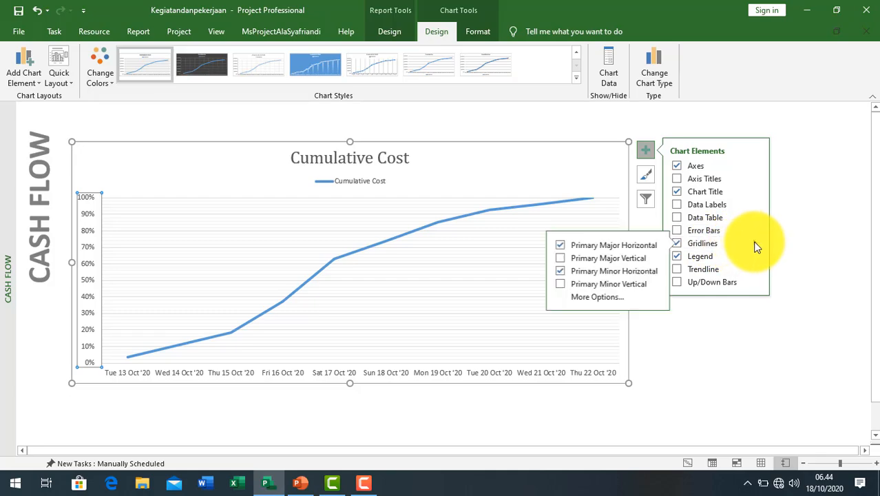
click(592, 258)
click(586, 283)
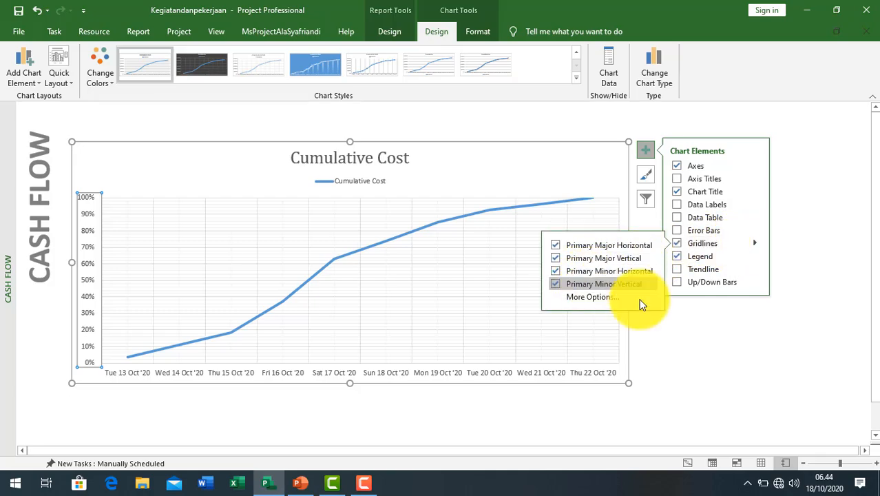
click(703, 342)
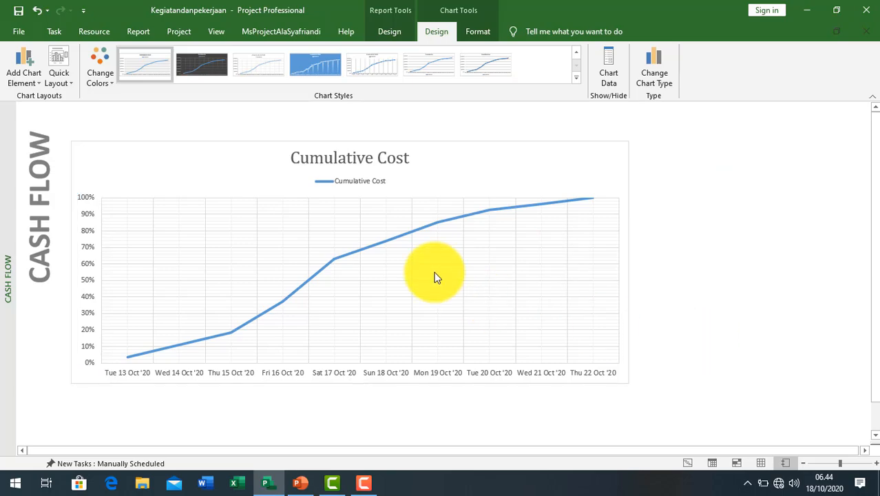
- Delete the chart's legend and change the chart title to "Kurva S"
click(353, 182)
key(Delete)
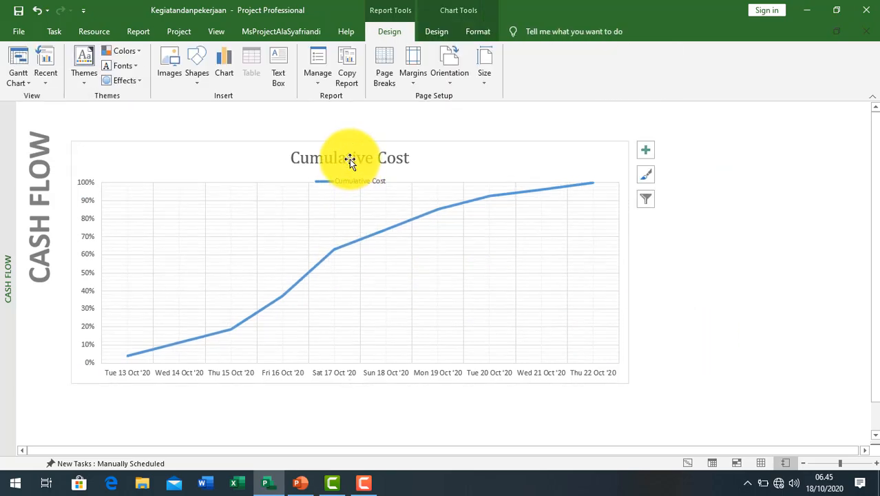
click(350, 159)
double_click(351, 161)
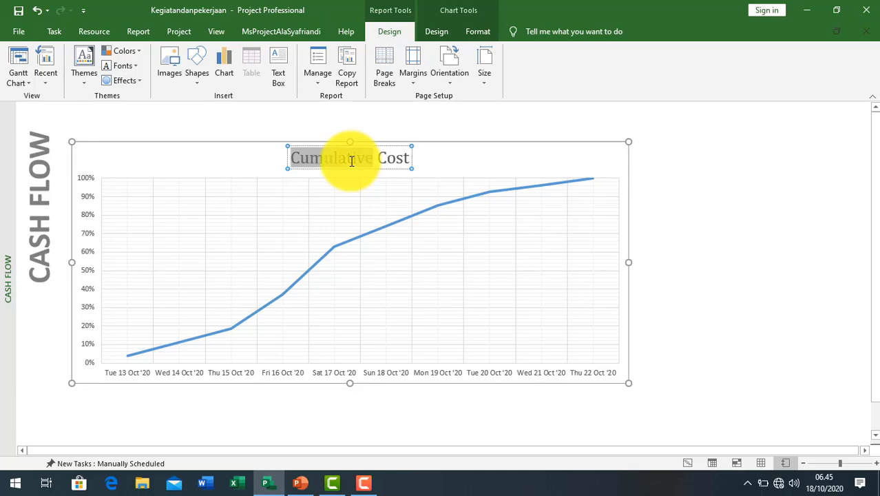
text(Kurva)
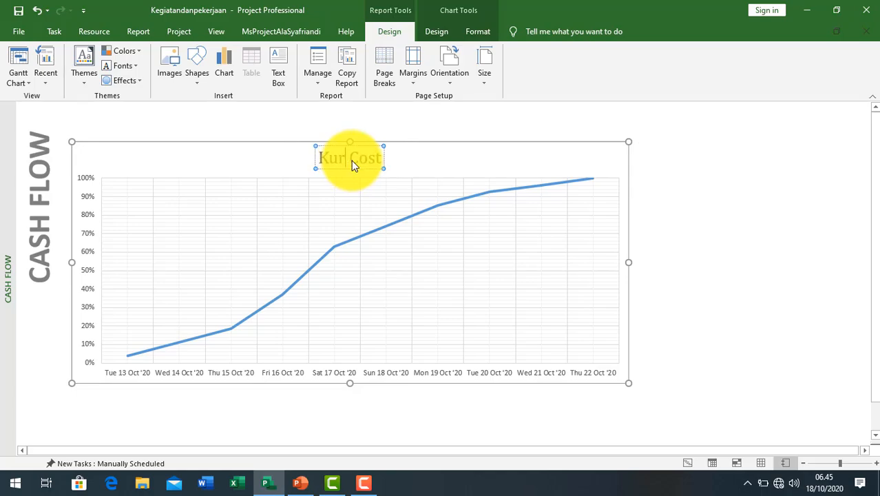
text( S)
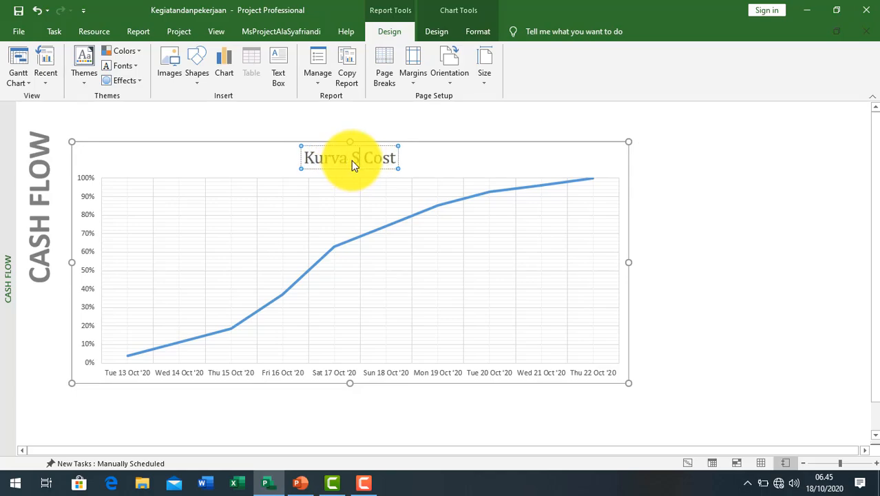
key(shift+Right)
key(shift+Right)
key(shift+Right)
key(shift+Right)
key(shift+Right)
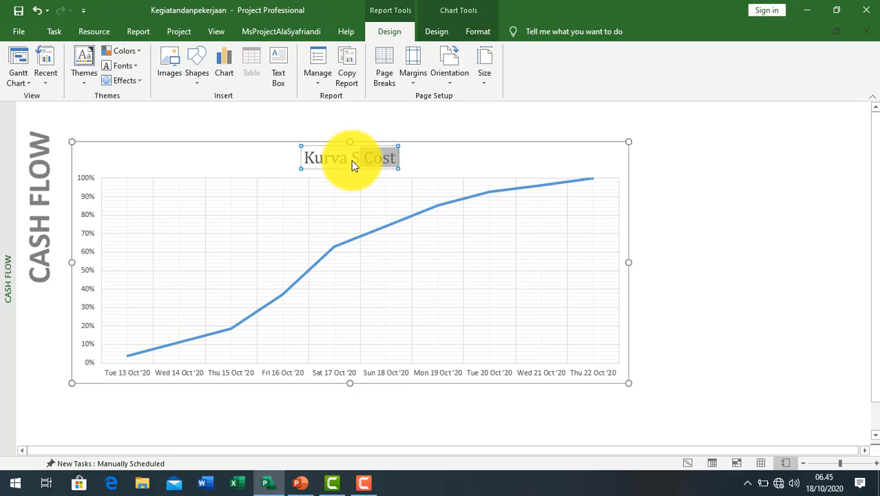
key(BackSpace)
click(406, 112)
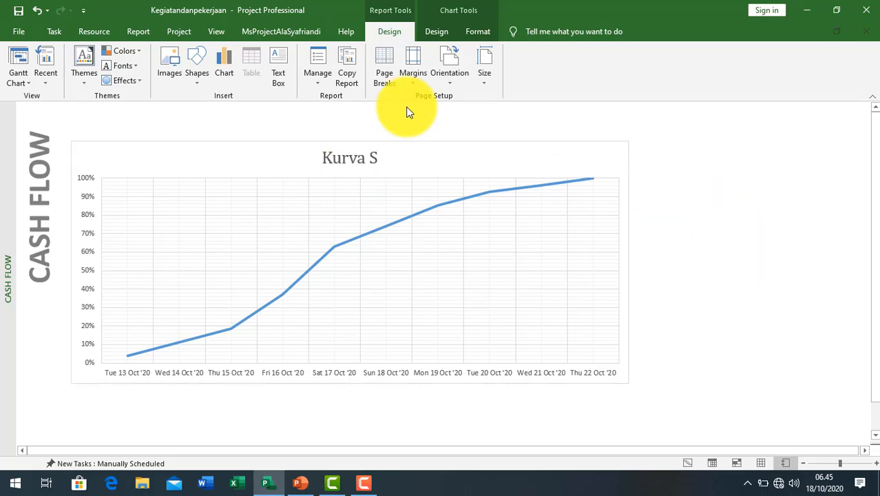
- Return to the Gantt Chart view, and switch to PowerPoint to examine the tracking stage on slide 9, "Tahap Schedule"
click(17, 57)
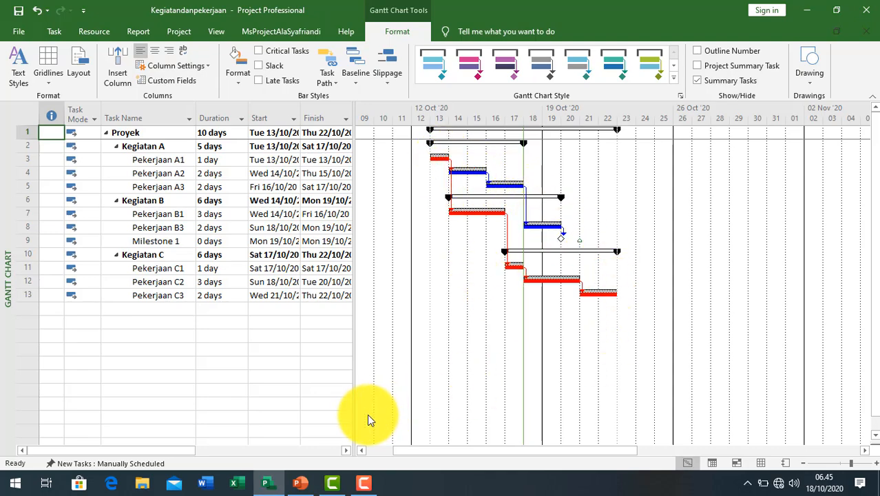
click(297, 483)
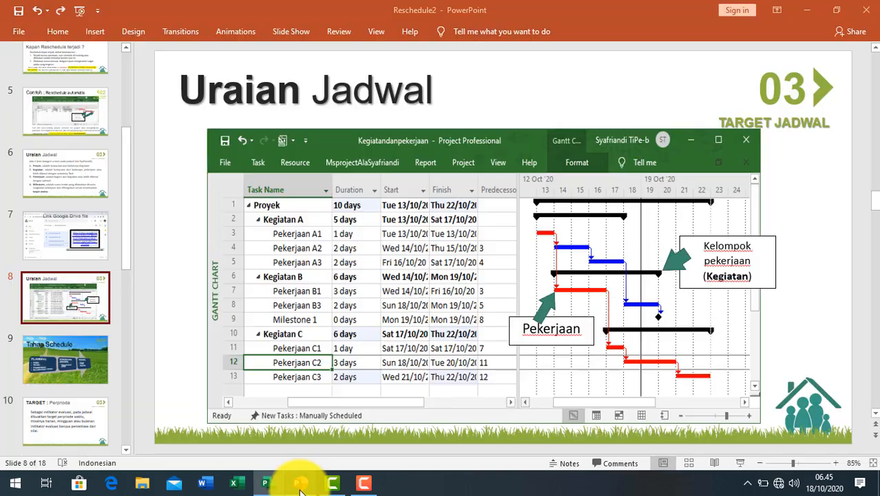
click(77, 356)
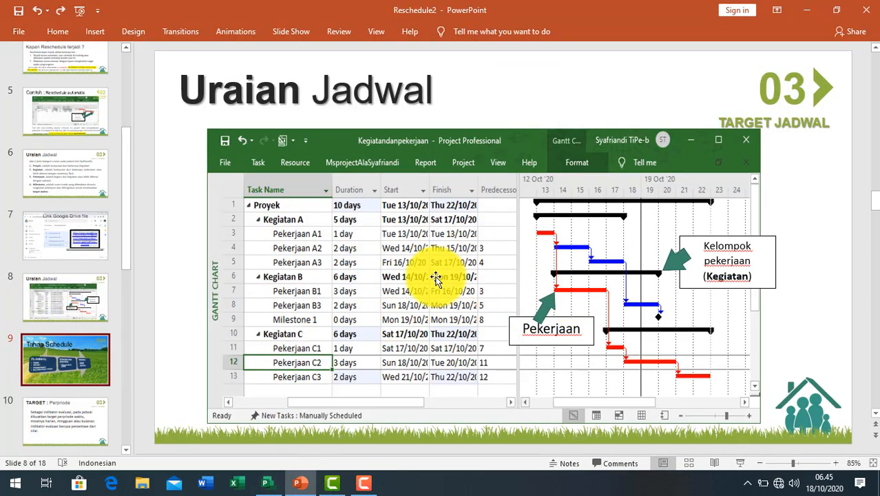
click(95, 361)
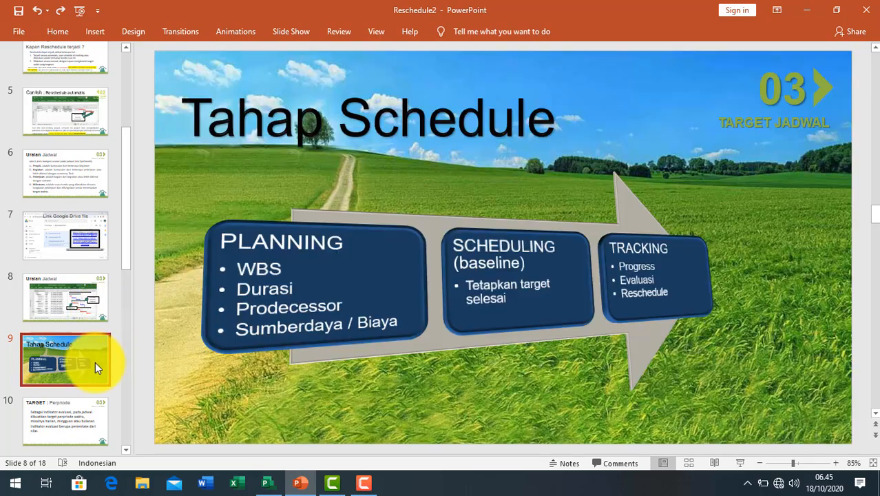
click(640, 274)
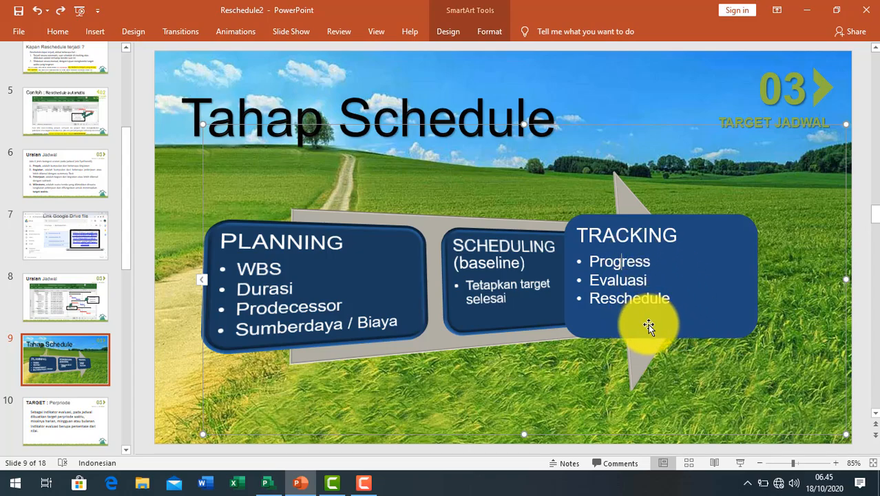
- Switch back to Microsoft Project and set the project's status date to Thu 15/10/2020
click(269, 486)
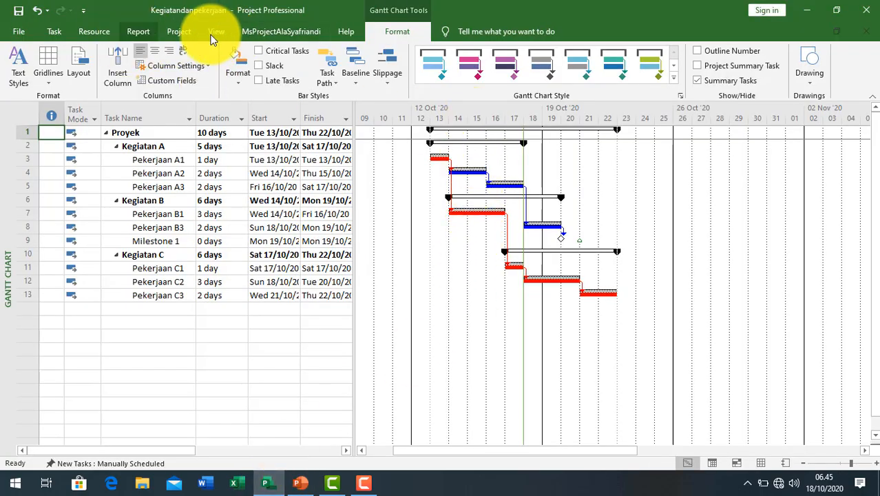
click(182, 31)
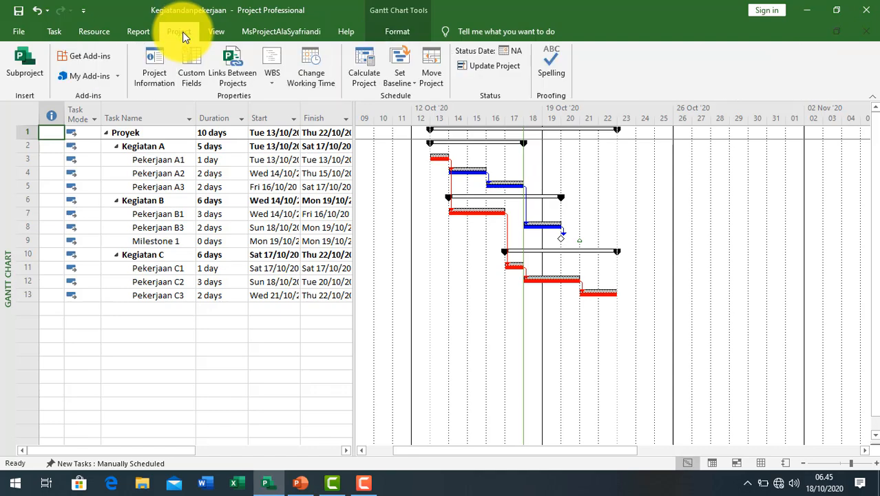
click(156, 69)
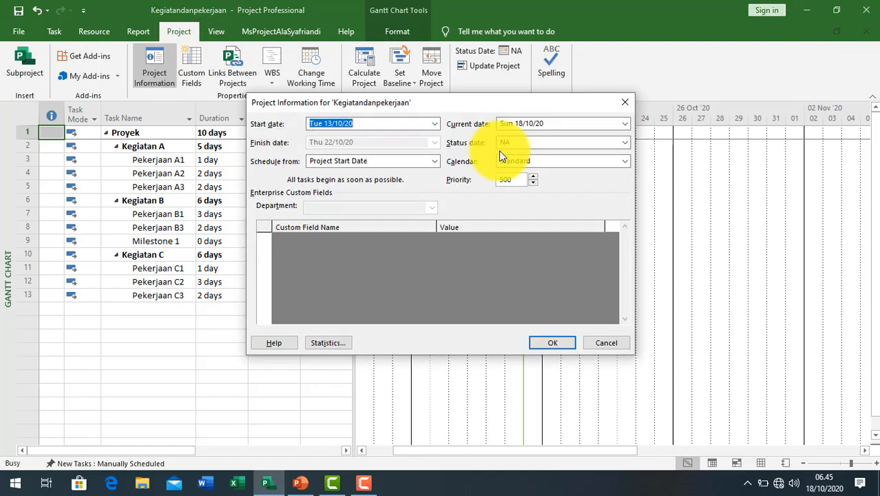
click(623, 142)
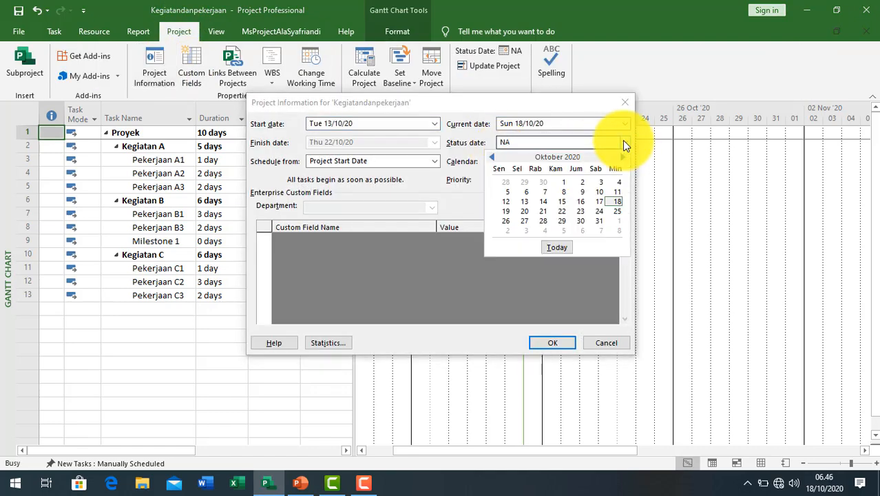
click(561, 201)
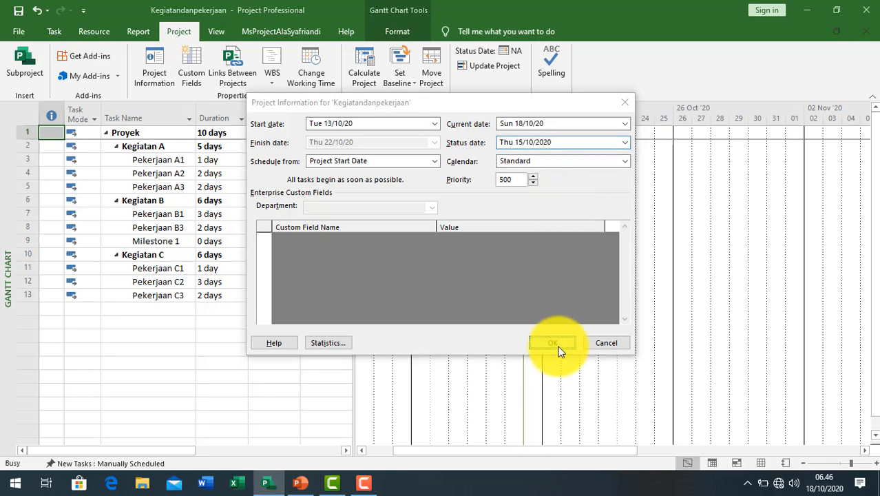
click(557, 343)
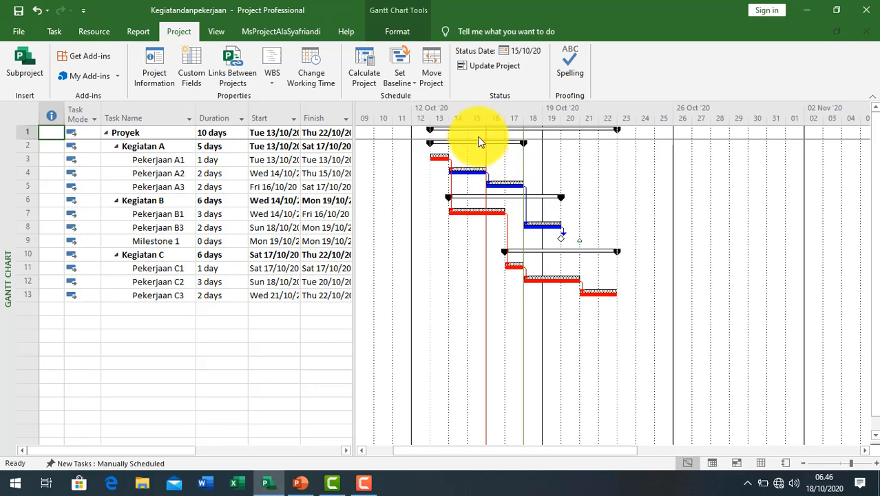
- Mark the task Pekerjaan A1 as on track
click(171, 161)
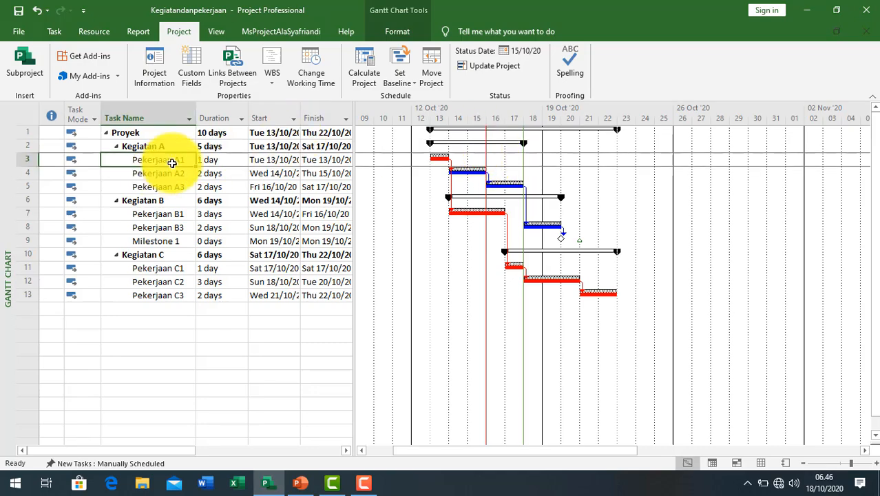
click(268, 30)
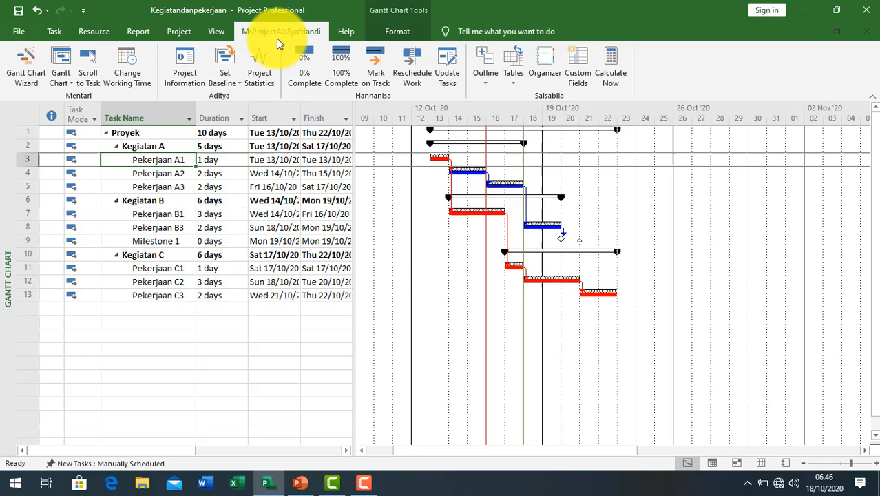
click(369, 63)
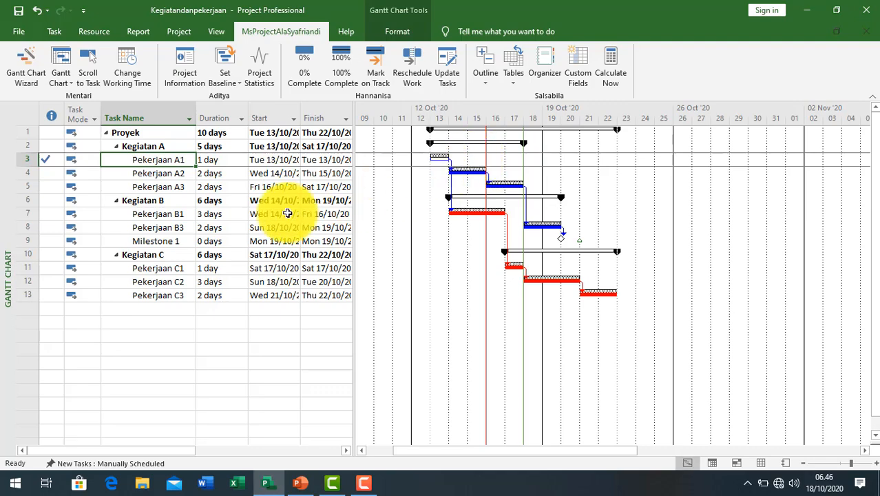
- Show the Tracking table in the Gantt Chart view and widen the table area to include the Act. Cost column
click(181, 177)
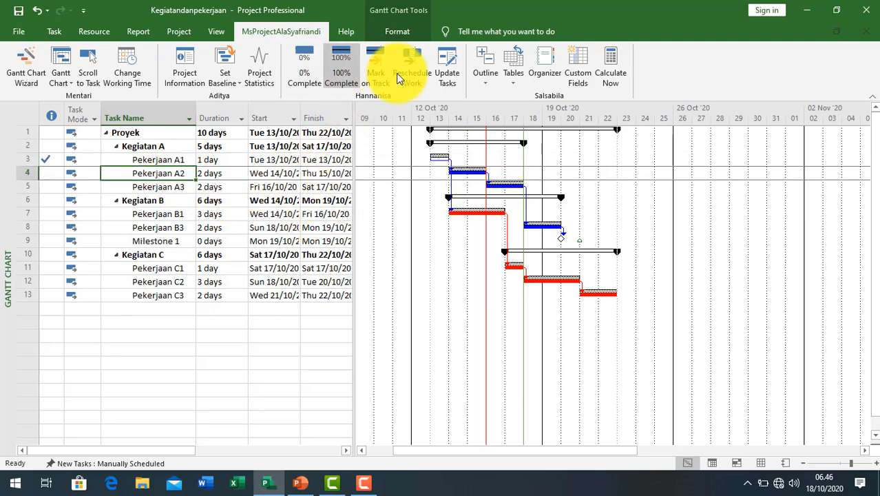
click(219, 31)
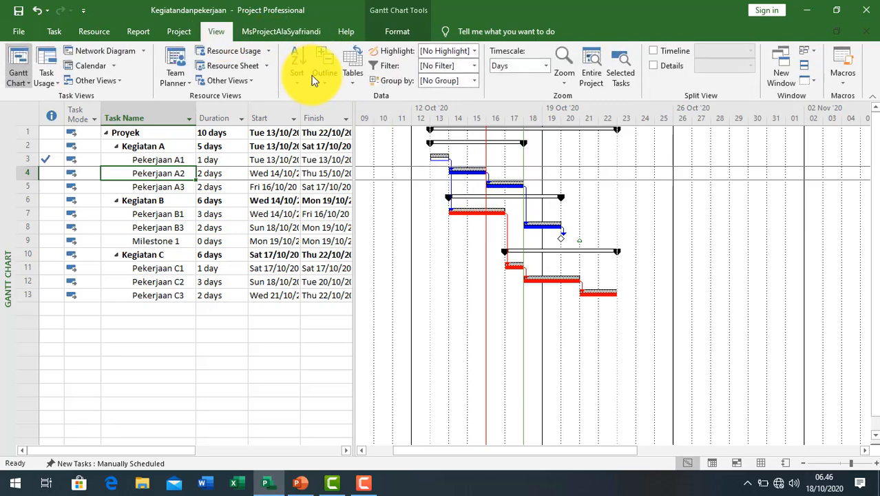
click(352, 78)
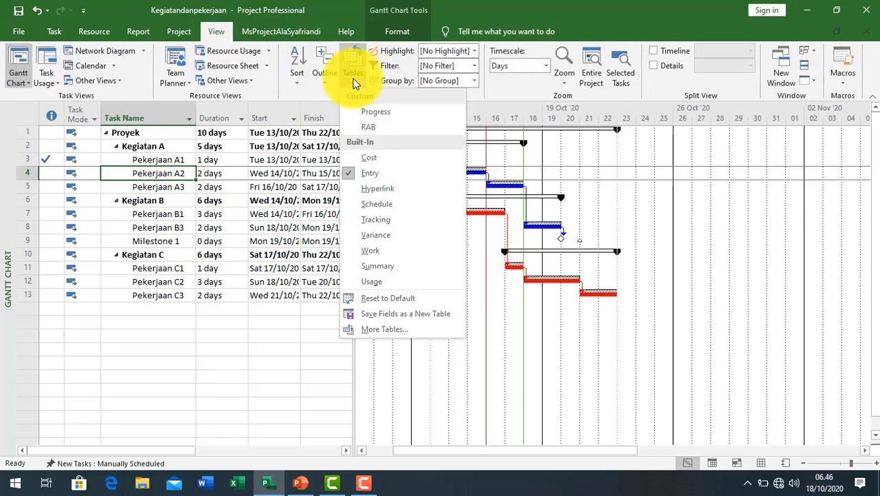
click(397, 221)
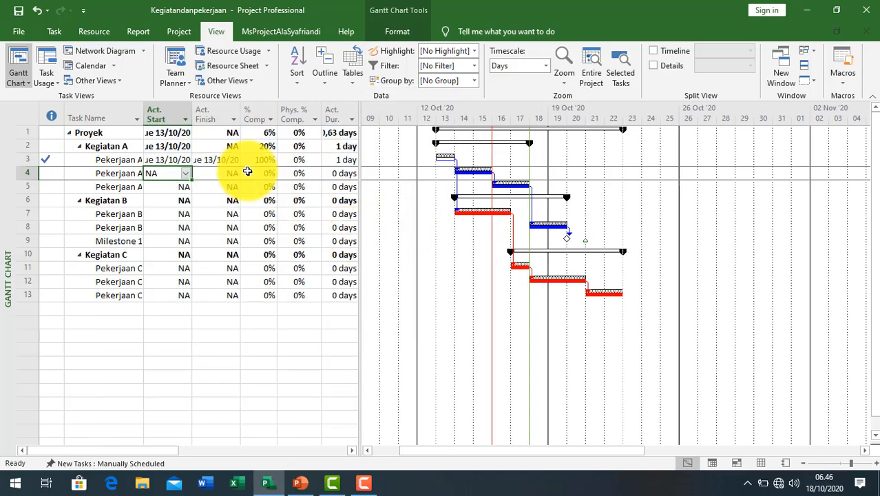
drag(359, 188, 450, 210)
- Review Pekerjaan A1's actual duration, remaining duration and percent complete, and select the task Pekerjaan A2
click(344, 160)
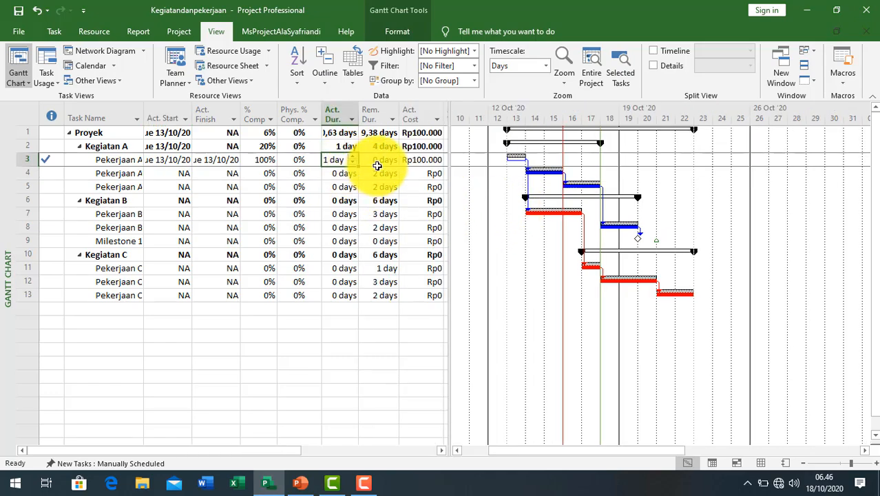
click(377, 160)
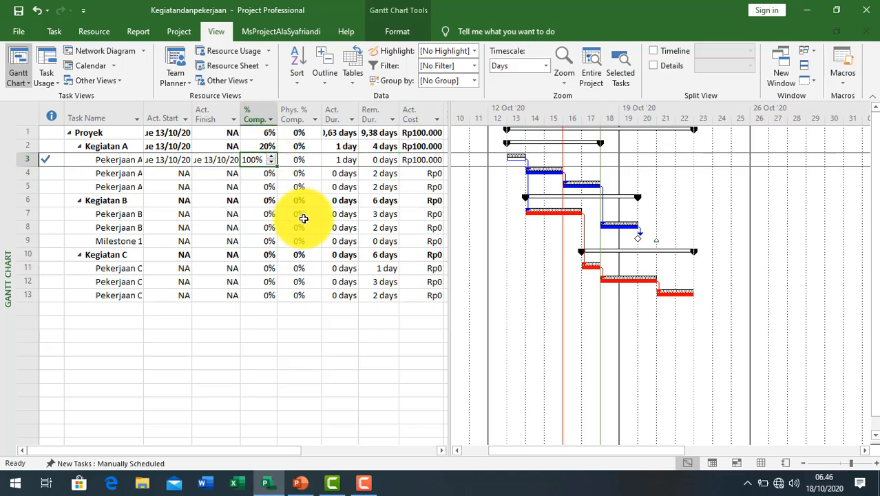
click(117, 173)
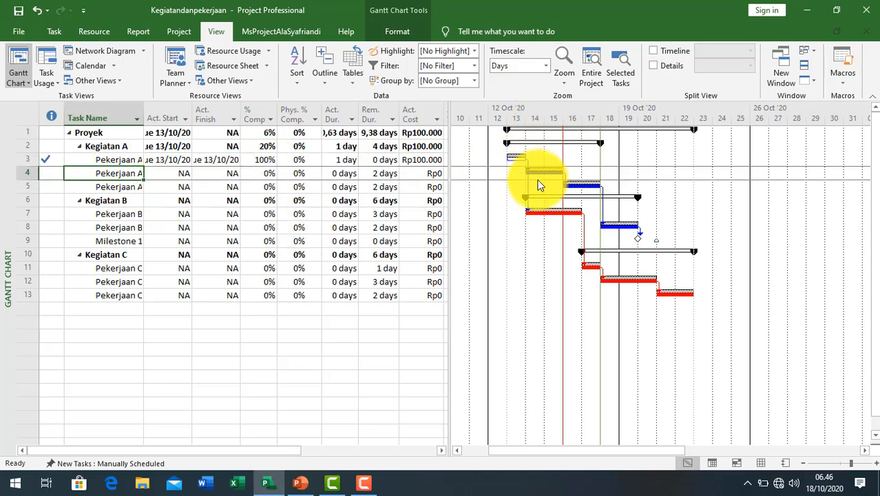
- Set Pekerjaan A2's actual start to Thu 15/10/20 in the Tracking table
click(185, 174)
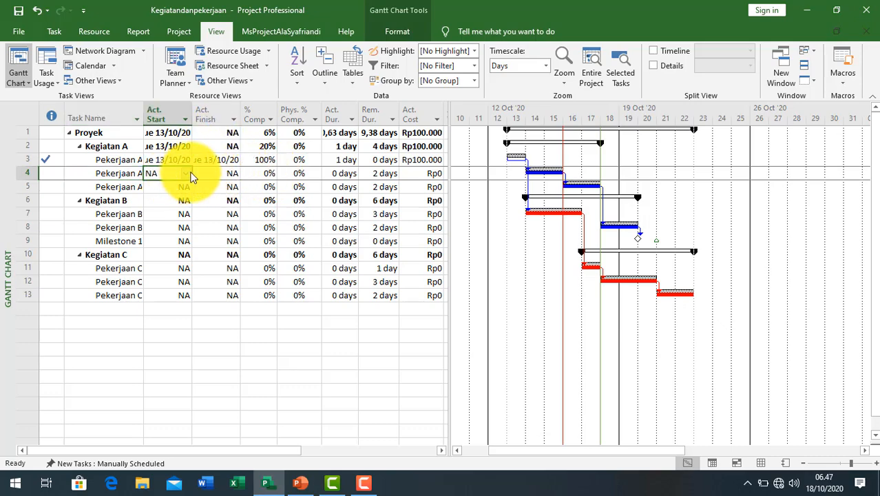
click(186, 173)
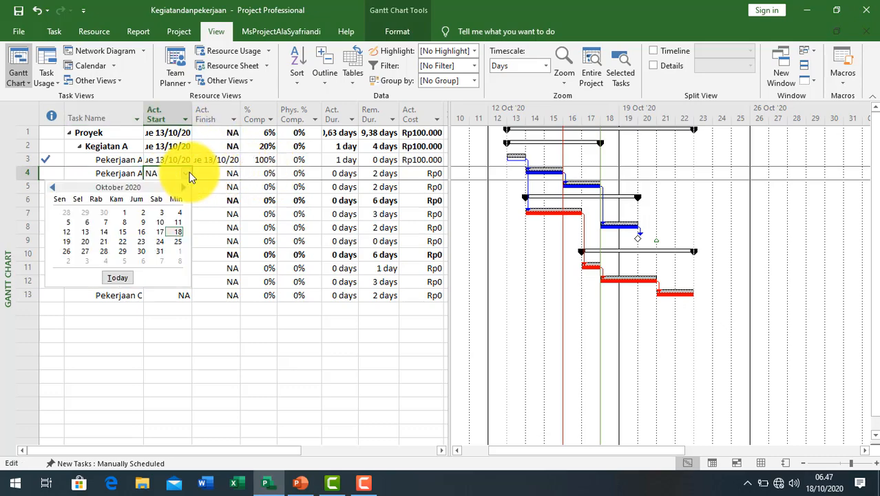
click(124, 235)
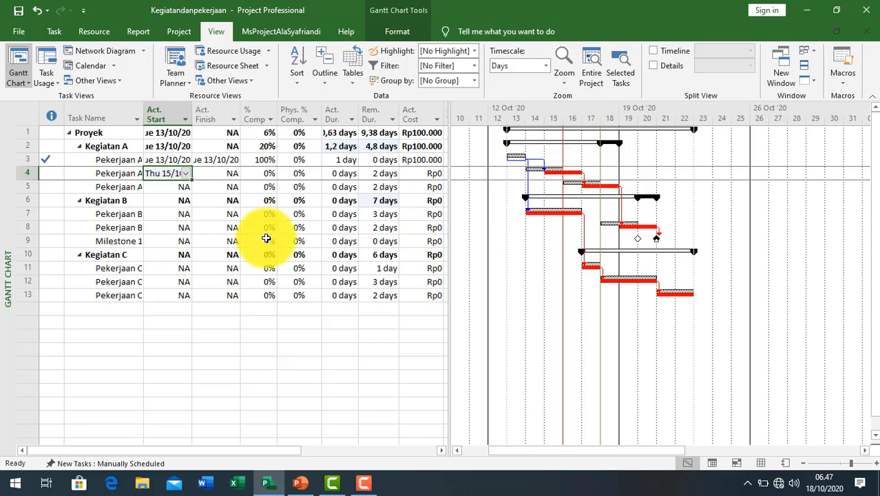
click(122, 240)
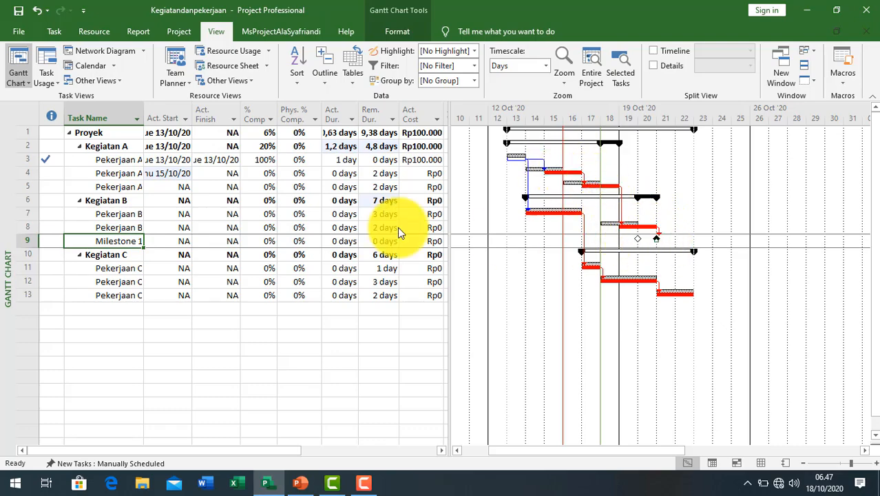
- Widen the Task Name column to fit the full task names and set Pekerjaan A2's actual duration to 1 day
click(122, 173)
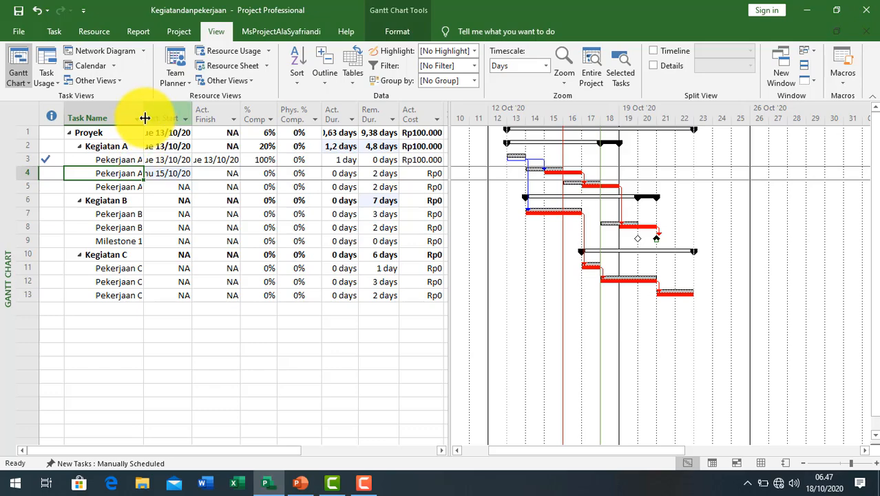
drag(143, 118, 159, 117)
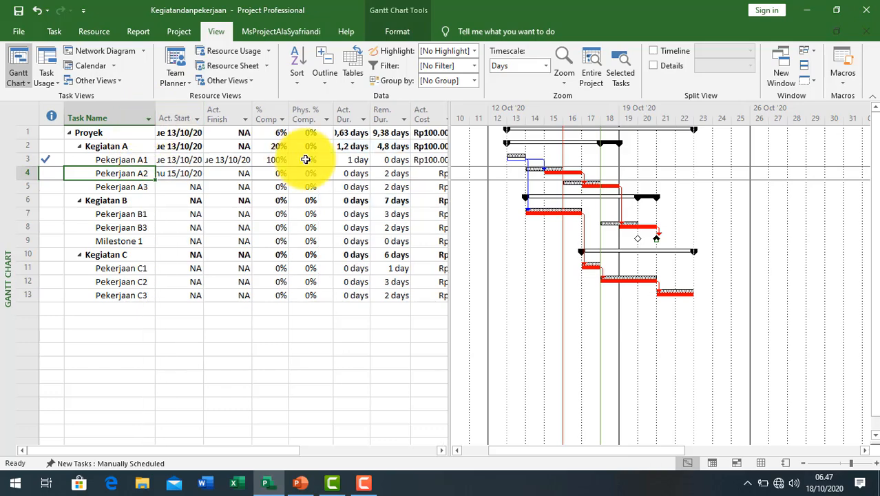
click(361, 172)
text(1)
key(Tab)
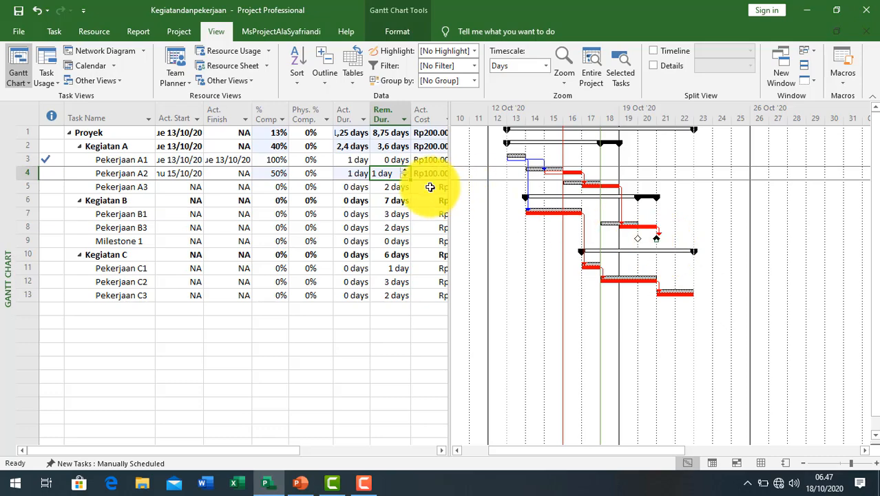
- Review Pekerjaan A2's progress values and set its remaining duration to 2 days
click(344, 172)
click(391, 172)
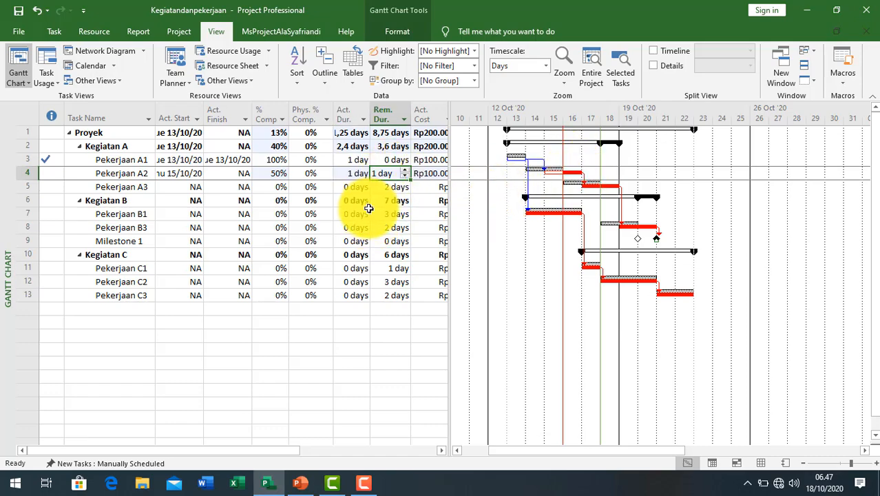
click(274, 175)
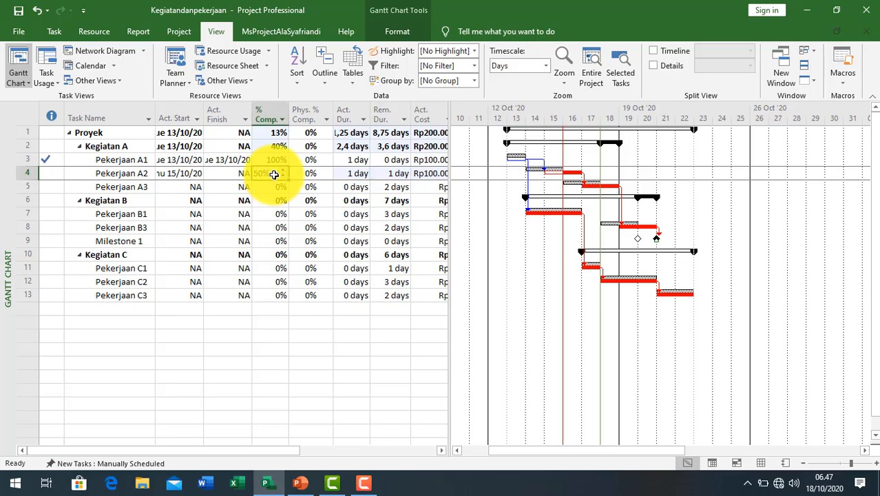
click(357, 173)
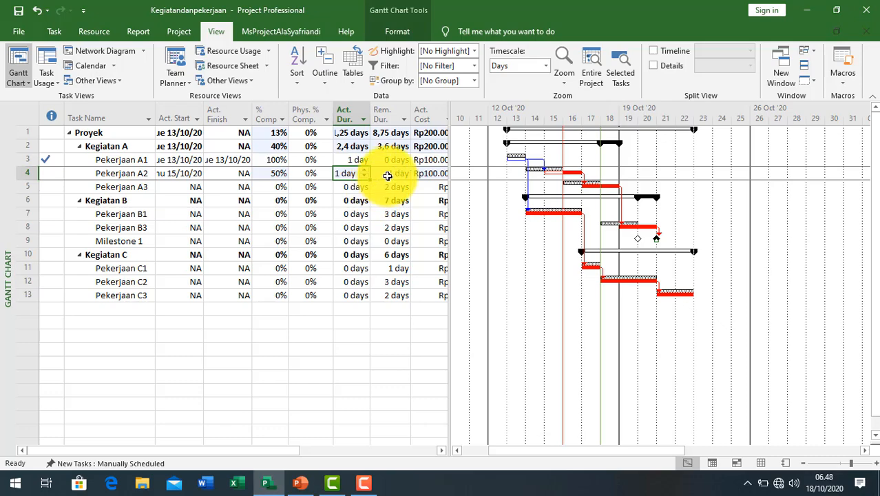
click(387, 175)
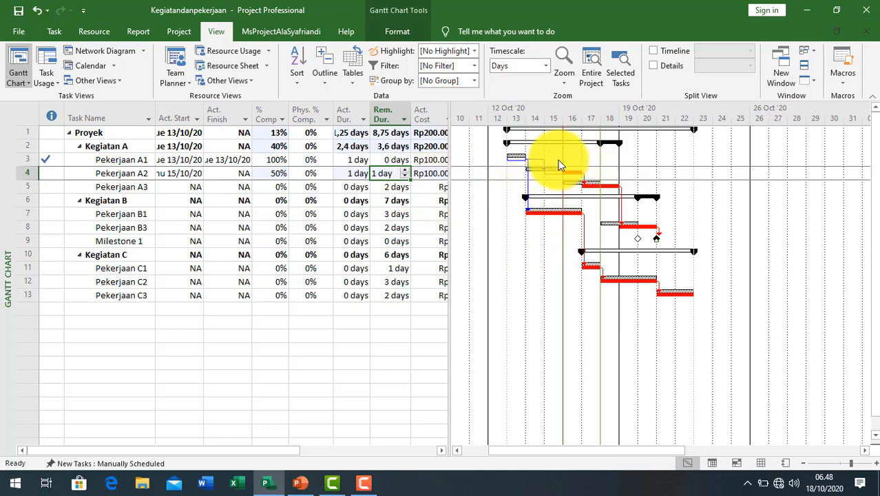
click(406, 170)
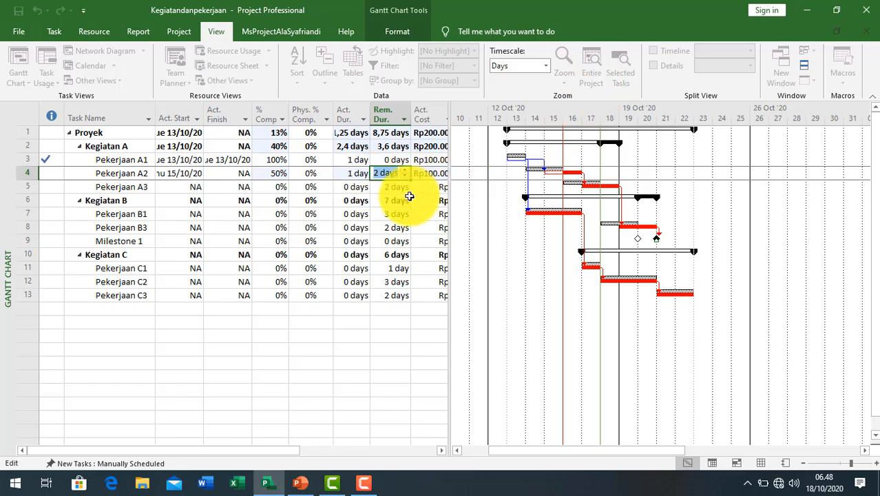
key(Escape)
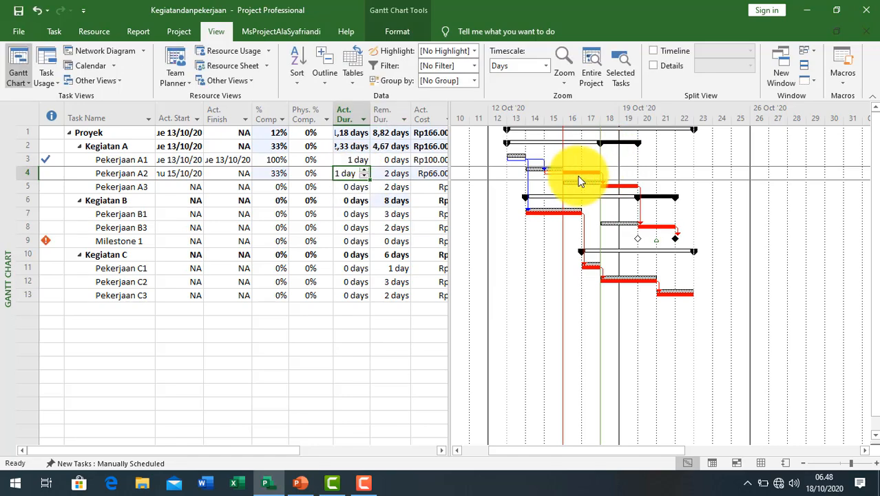
- Examine Pekerjaan A2's remaining duration and its effect on Milestone 1's deadline indicator and the Proyek summary
click(396, 174)
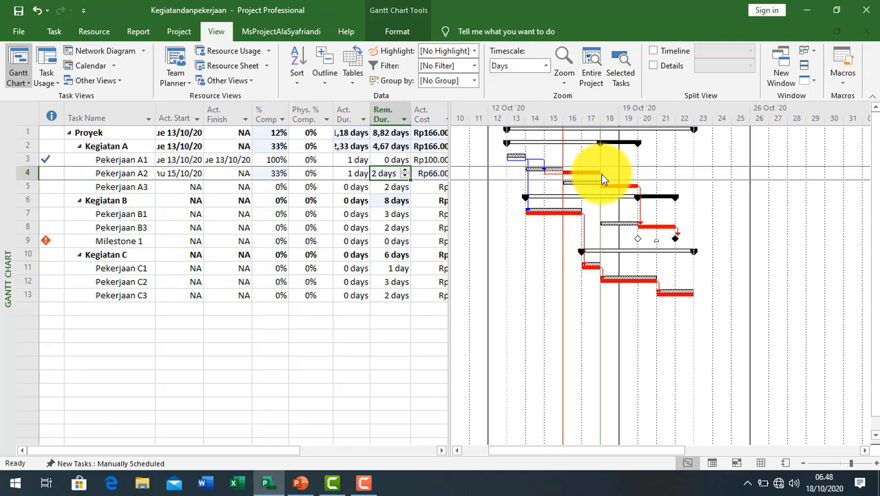
click(127, 173)
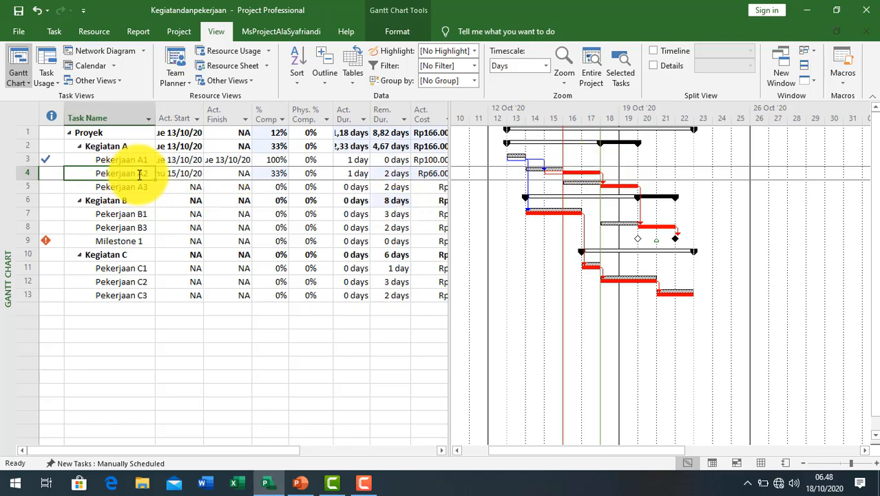
click(126, 240)
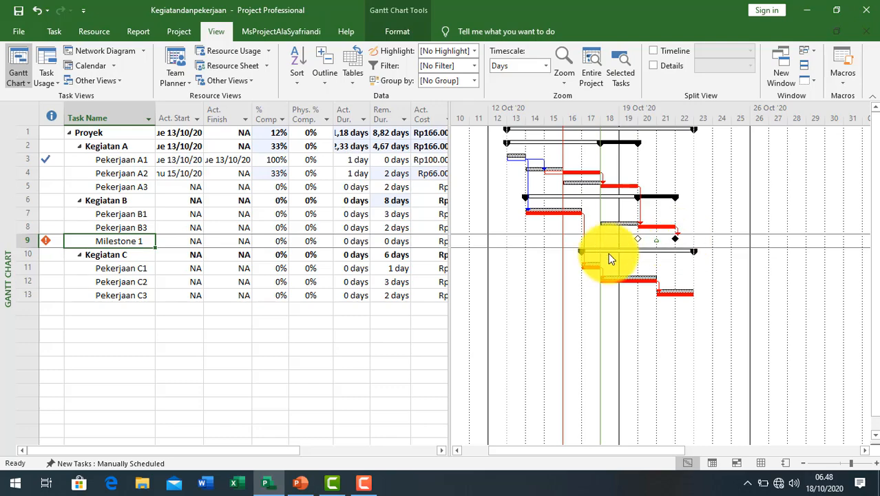
mouse_move(51, 242)
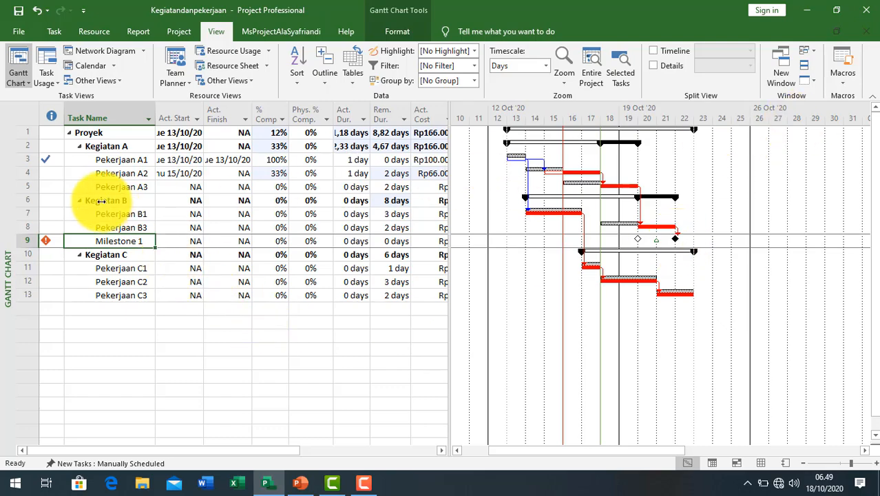
click(89, 133)
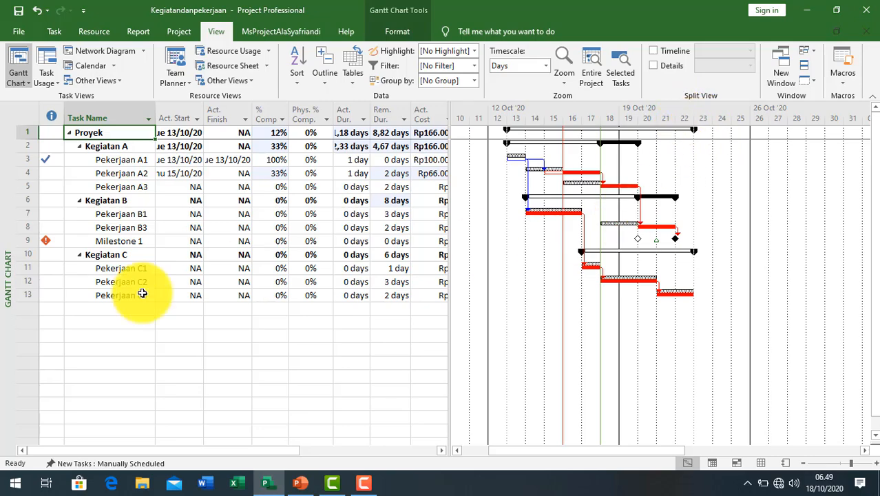
click(120, 242)
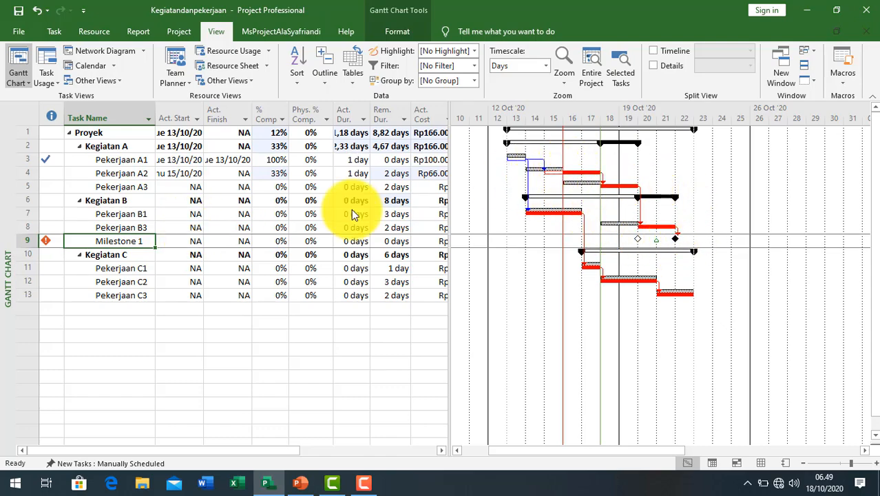
- Set Pekerjaan B1's actual start to Thu 15/10/20 and its actual duration to 1 day
click(122, 215)
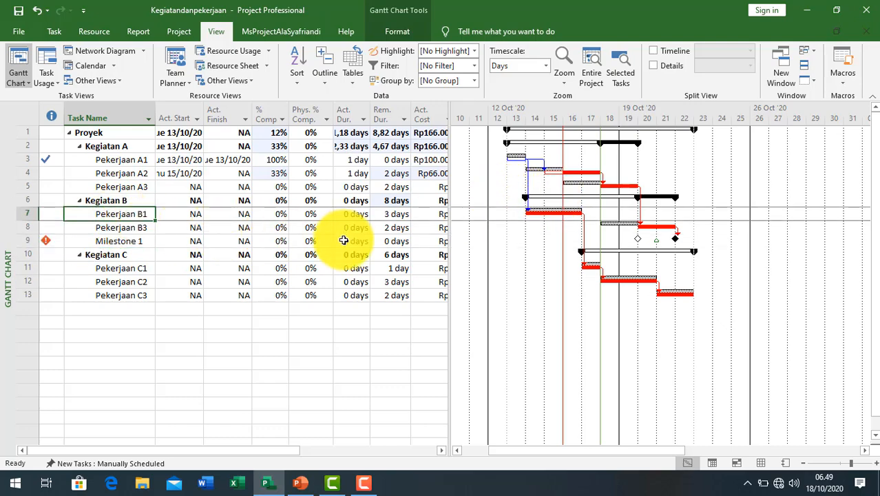
click(193, 215)
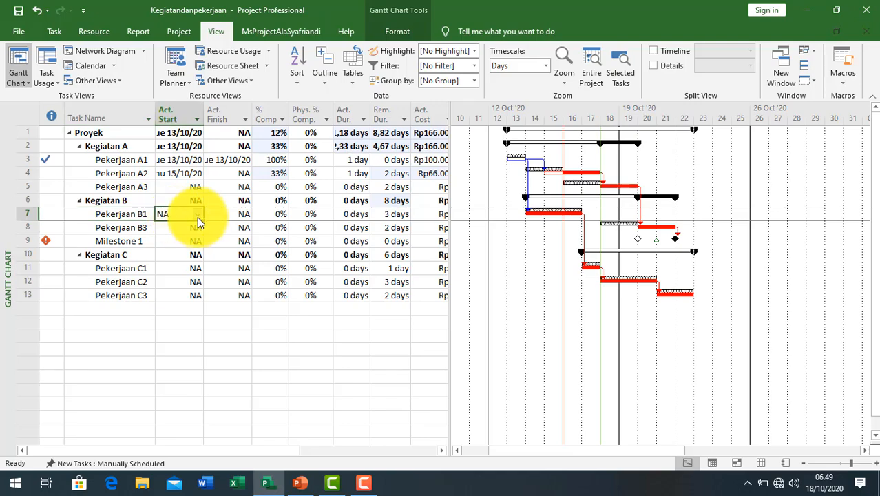
click(197, 214)
click(197, 214)
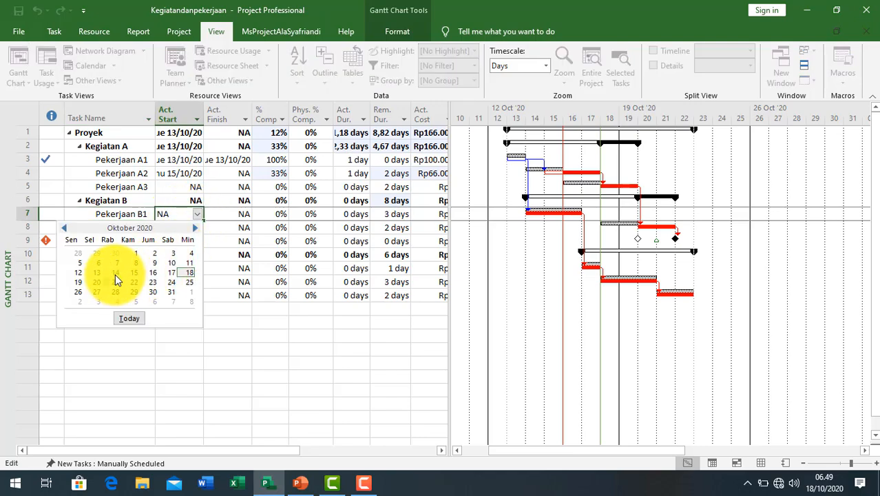
click(135, 272)
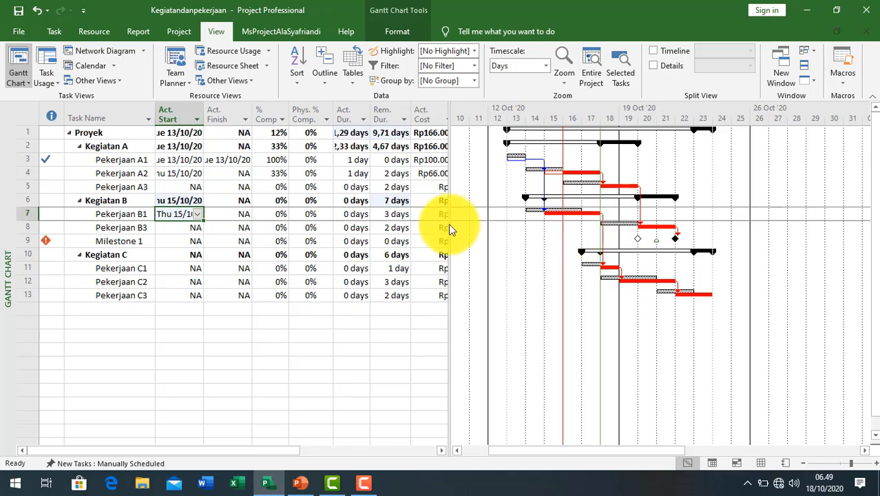
click(364, 215)
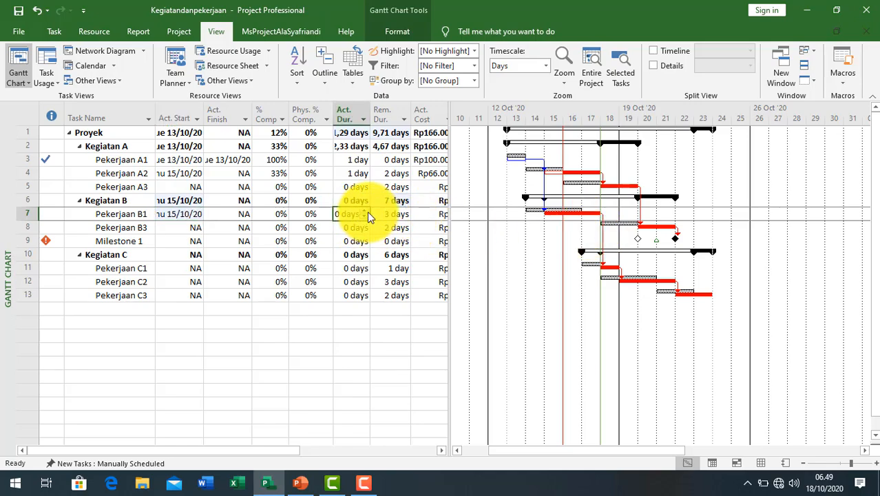
click(382, 213)
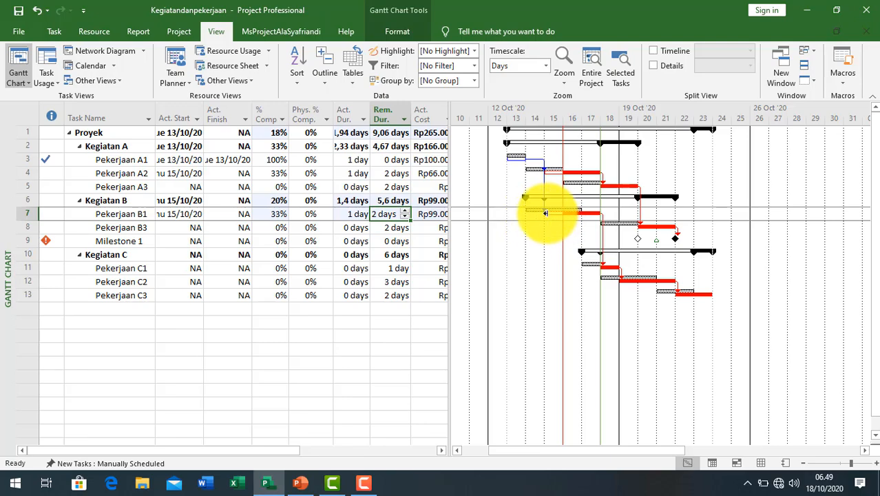
mouse_move(570, 220)
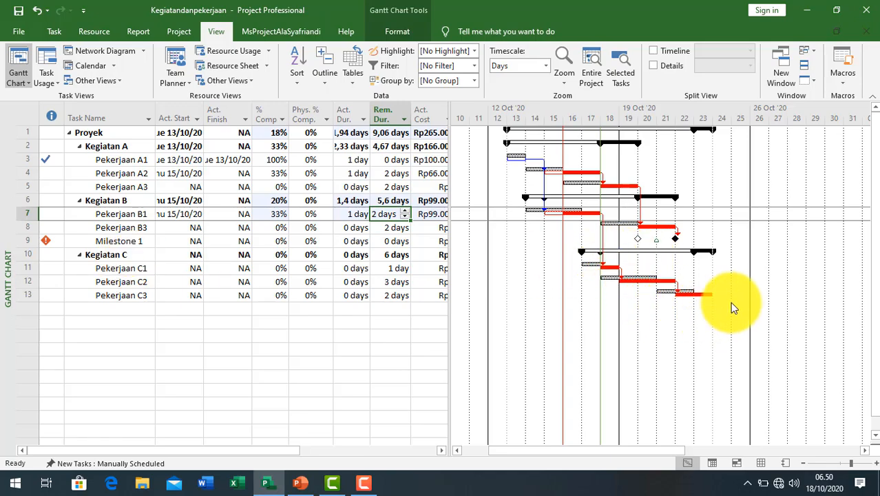
- Open the custom LAPORAN PROGRESS report and bring its progress charts and schedule status table into view
click(114, 133)
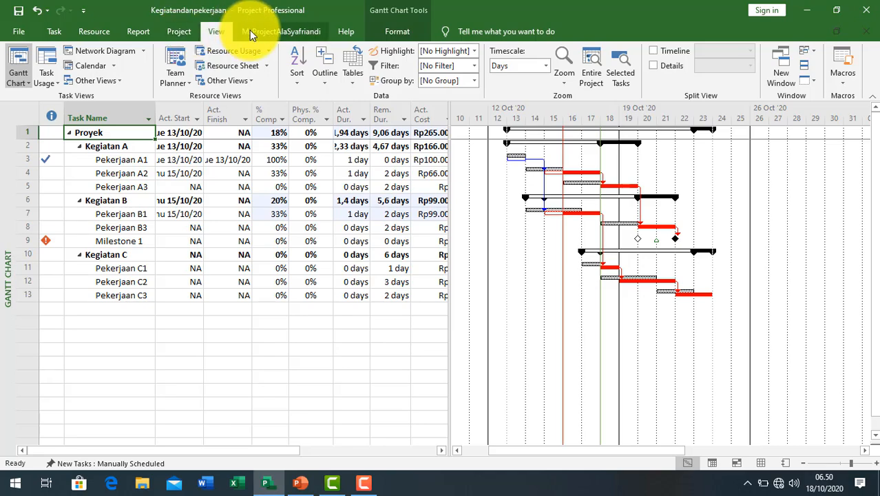
click(142, 31)
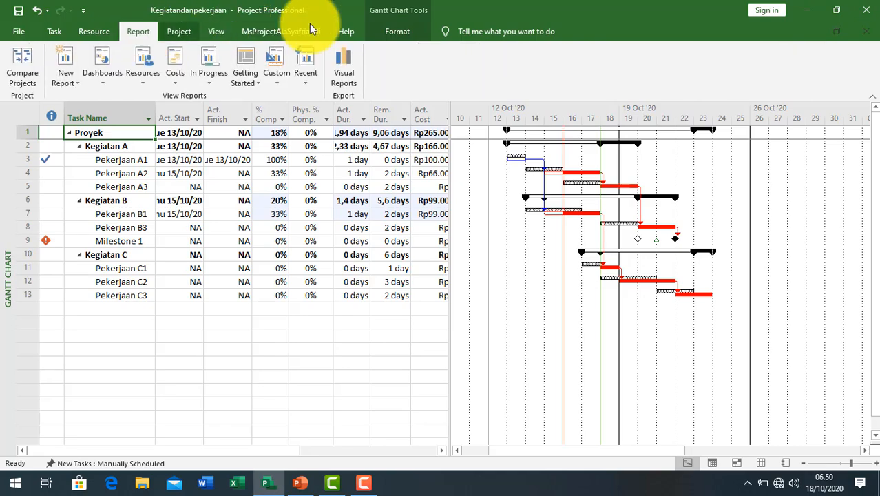
click(275, 82)
click(286, 103)
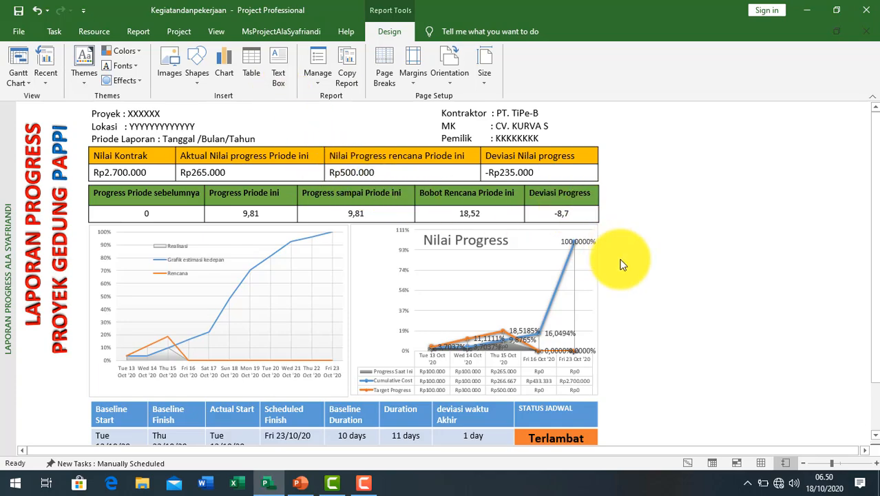
scroll(621, 266, down, 3)
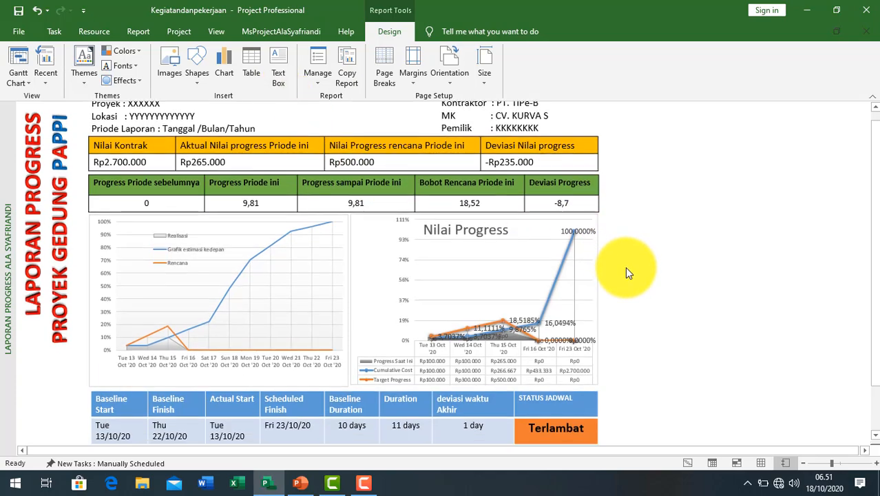
scroll(626, 269, down, 1)
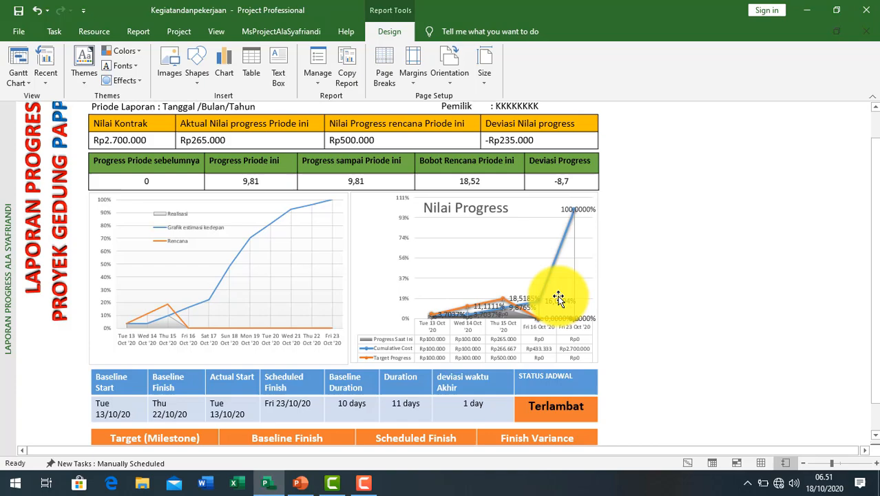
- Exclude Fri 23 Oct '20 from the Nilai Progress chart's category filter and apply the filter
click(594, 240)
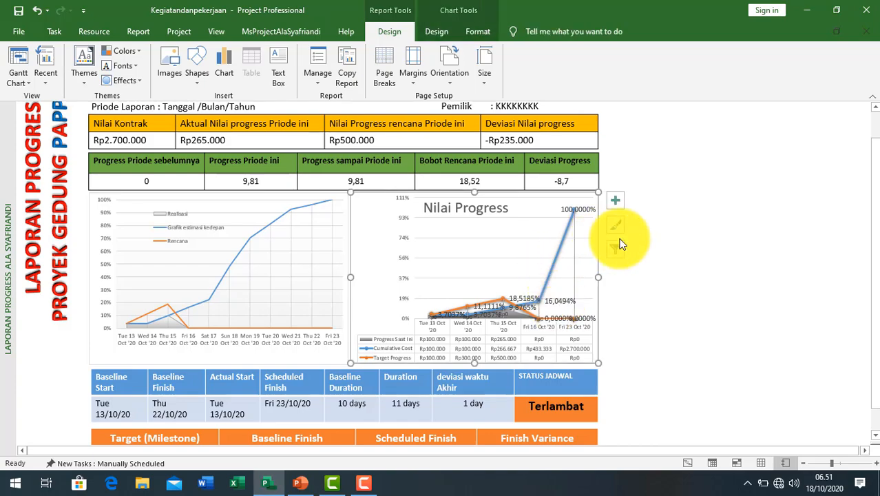
click(616, 248)
scroll(650, 303, down, 3)
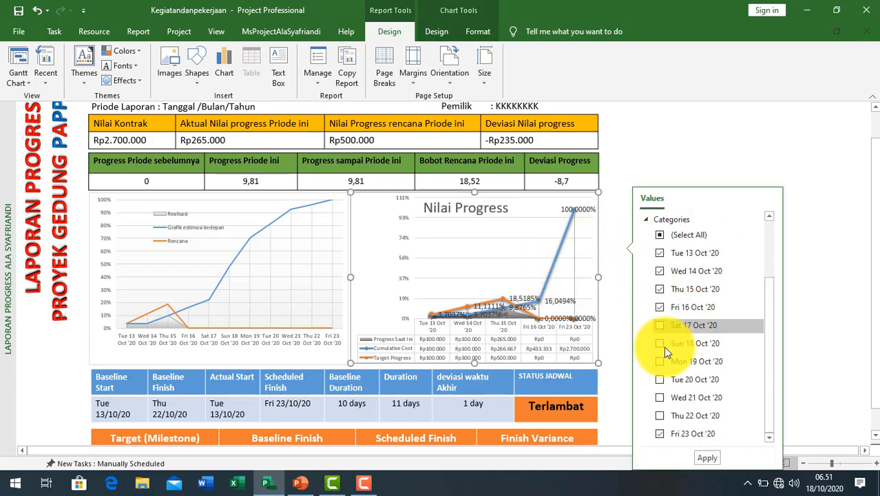
click(659, 434)
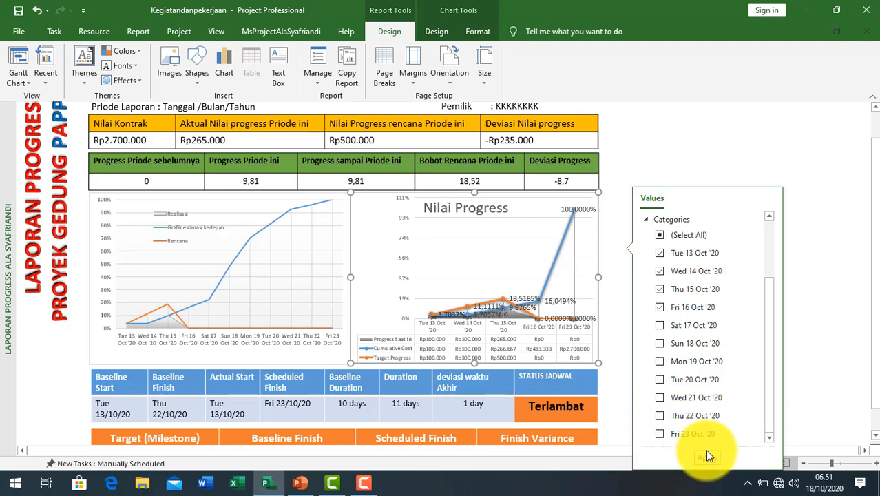
click(709, 458)
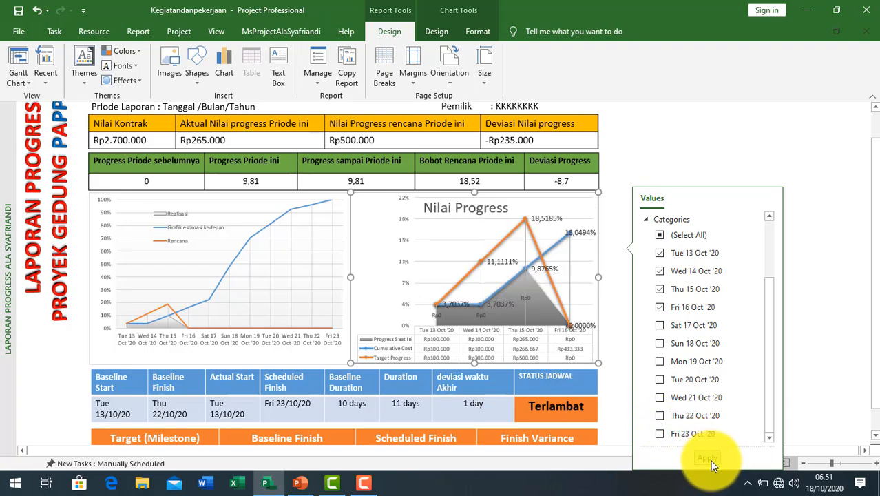
- Examine the report's schedule status table and the finish variance listed for Milestone 1, then return to the progress charts
click(705, 148)
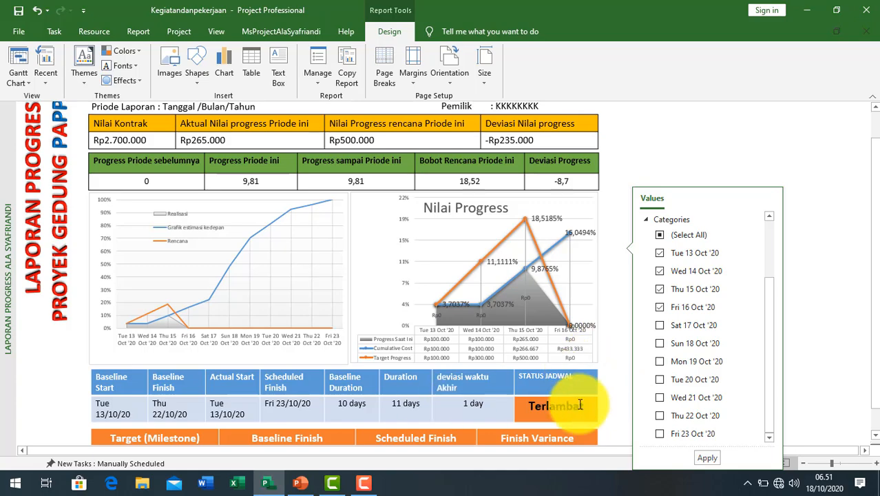
scroll(558, 405, down, 2)
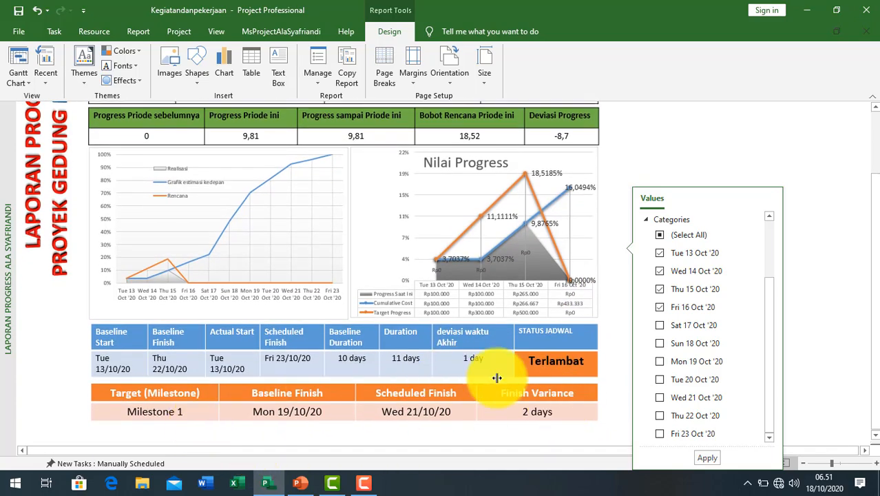
drag(524, 410, 556, 413)
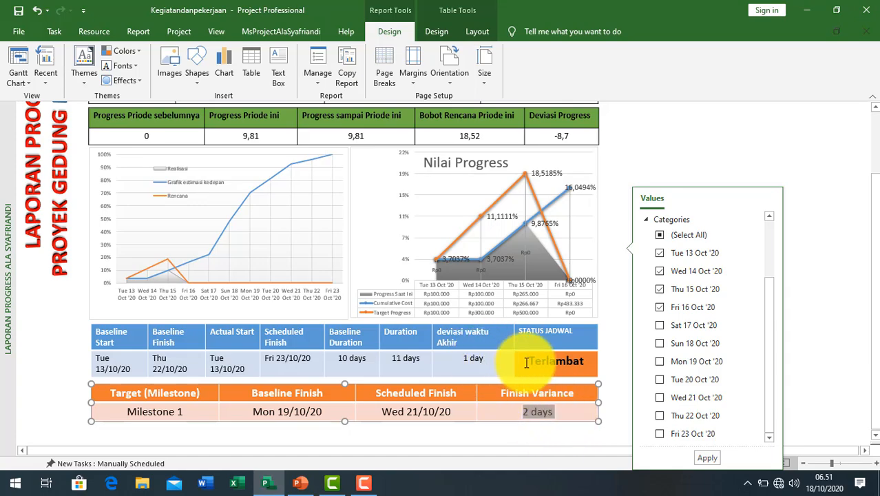
click(228, 369)
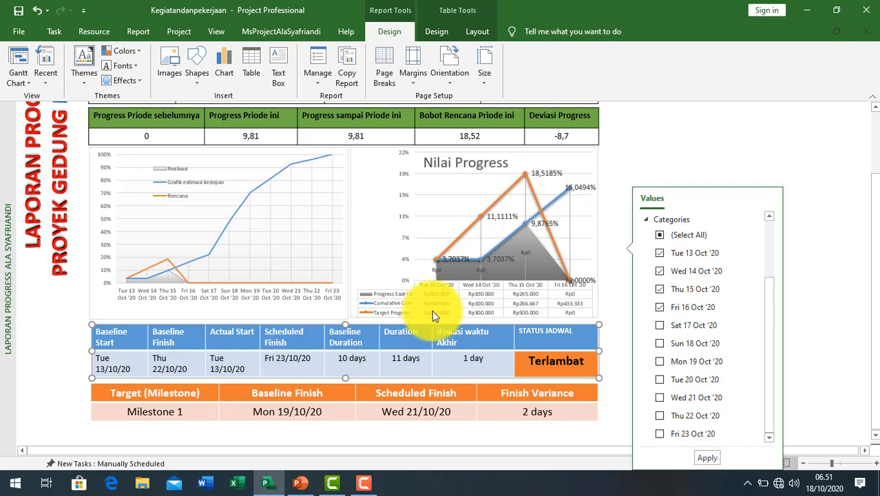
scroll(442, 295, up, 3)
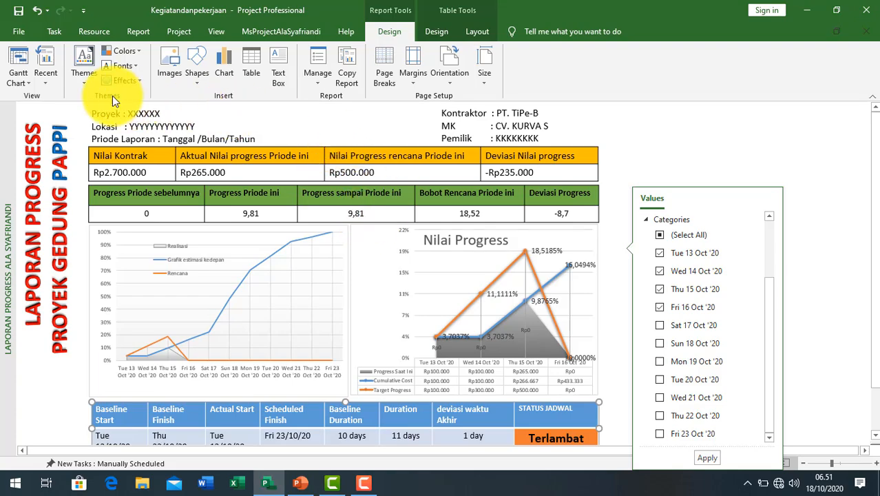
- Return to the Gantt Chart view and apply the custom Progress table
click(20, 62)
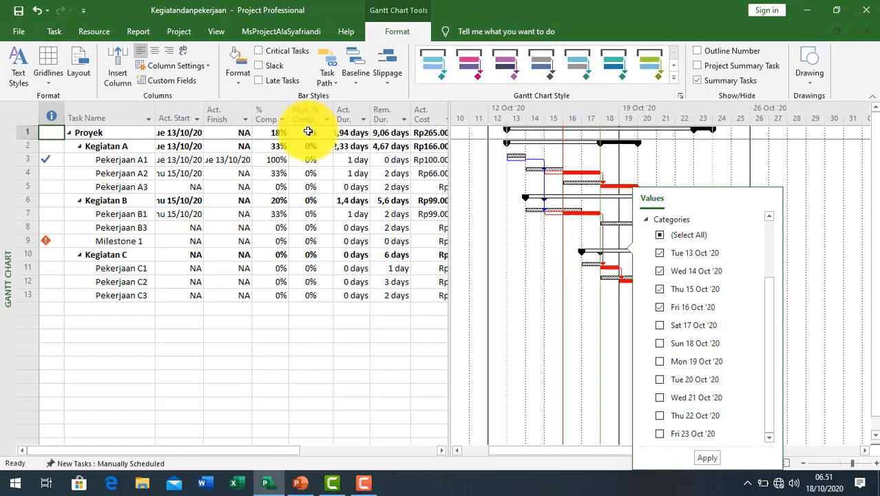
click(309, 135)
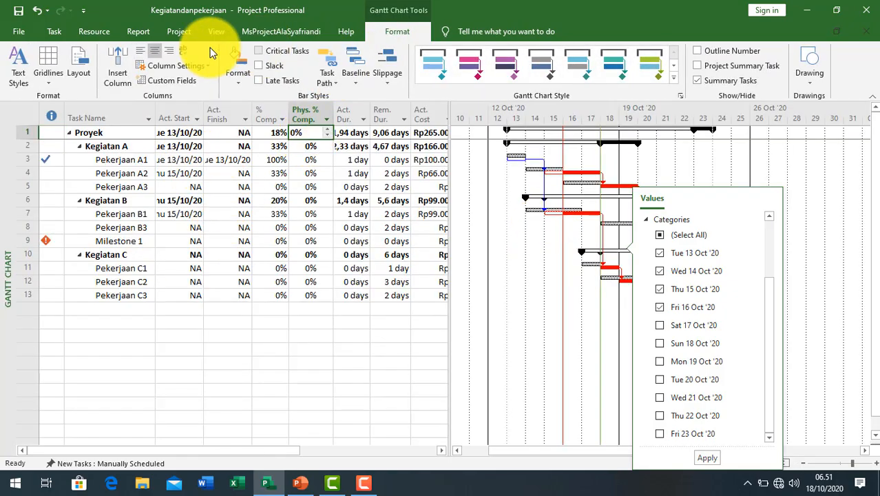
click(219, 33)
click(351, 71)
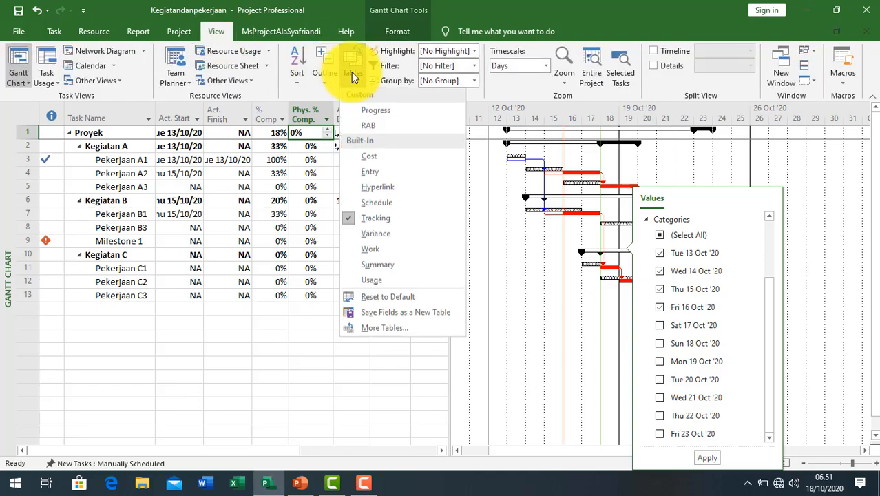
click(367, 111)
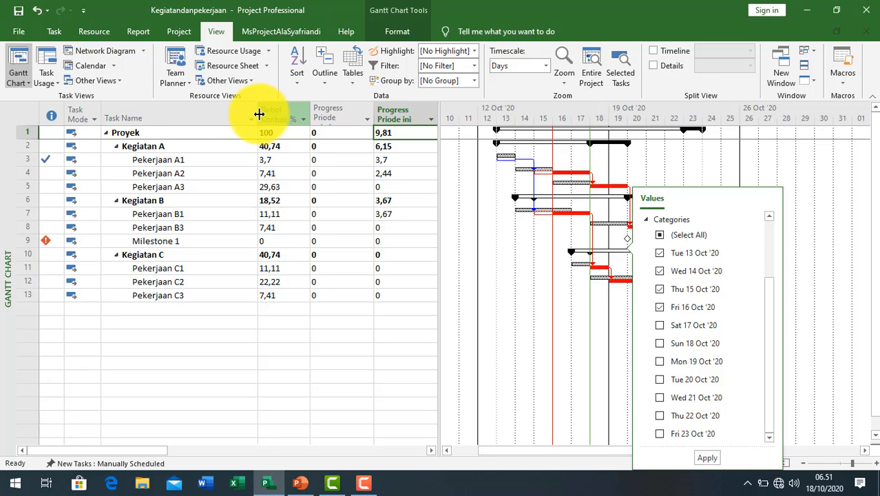
- Narrow the Task Name column, inspect the table's progress columns, and shrink the table area to expose all the Gantt bars
drag(259, 113, 200, 142)
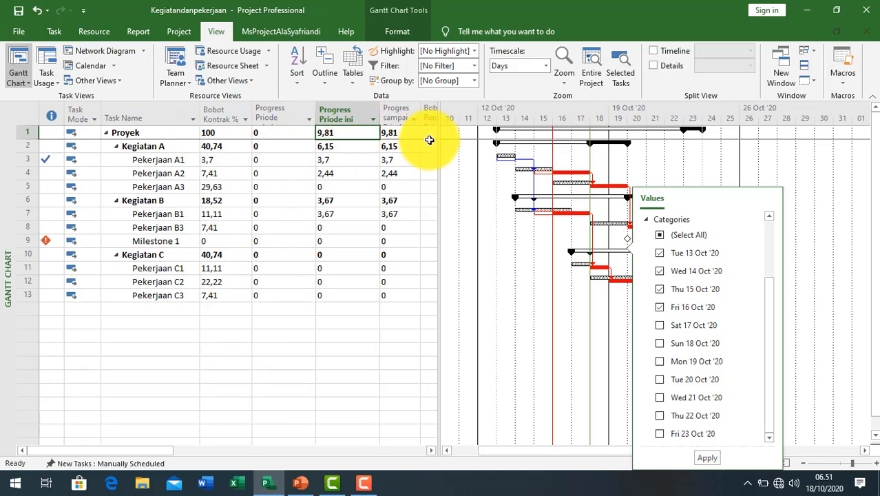
drag(437, 135, 544, 155)
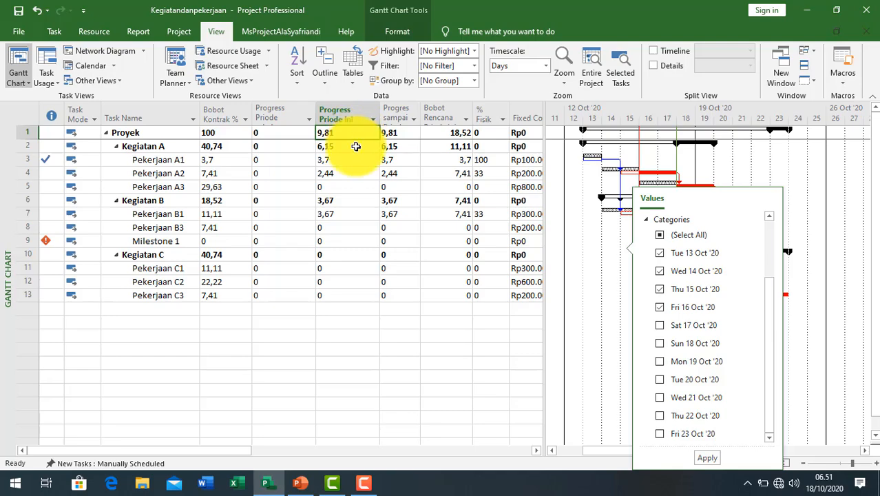
click(349, 231)
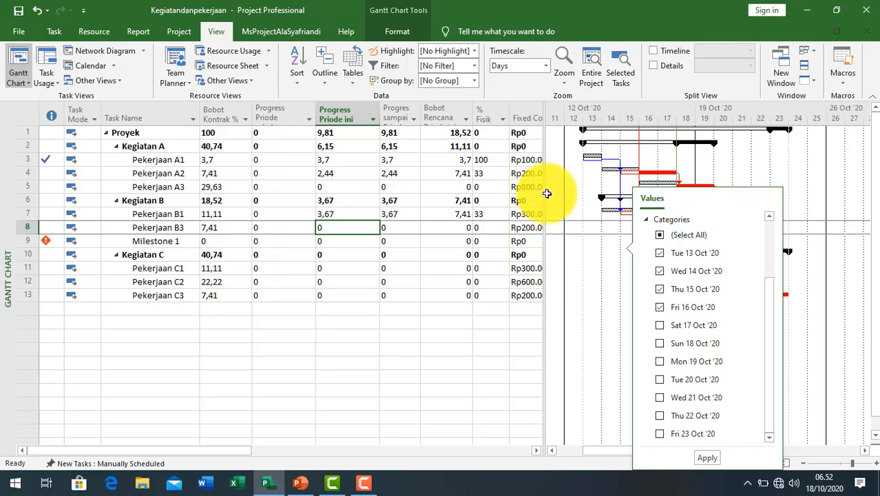
drag(543, 179, 298, 244)
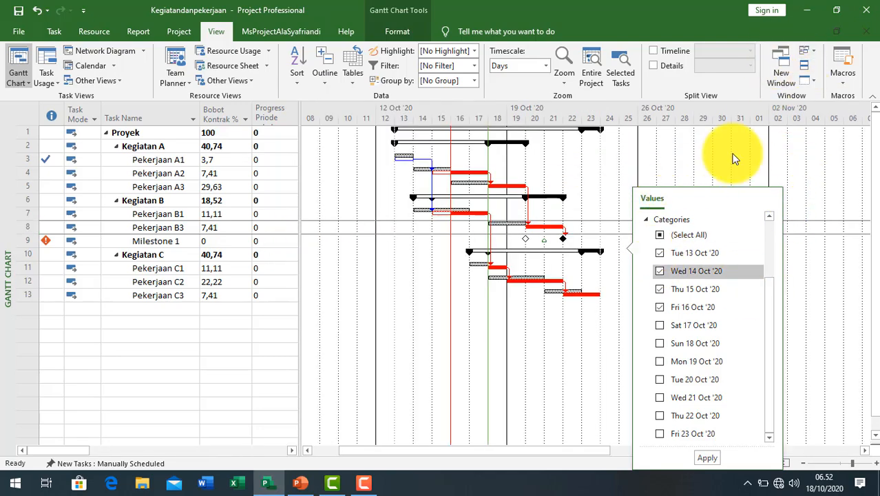
- Compare the Gantt chart in Project with the tracking stage on PowerPoint's Tahap Schedule slide, finishing on the slide
click(812, 13)
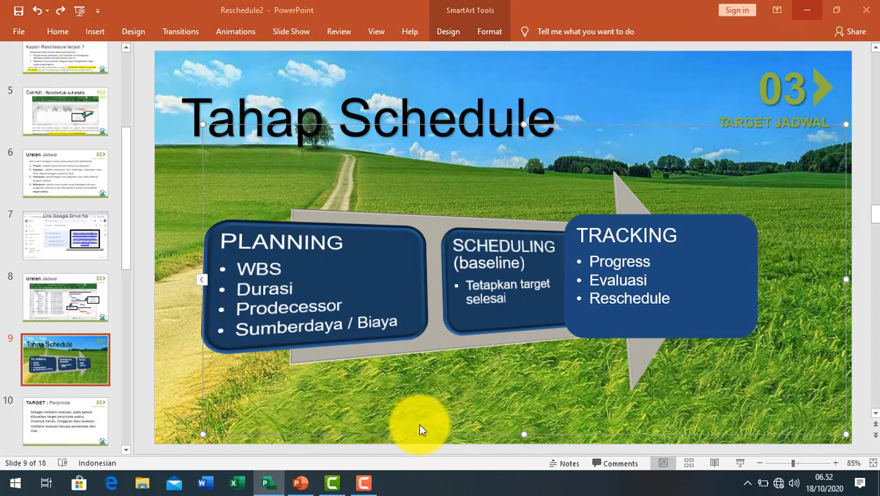
click(265, 488)
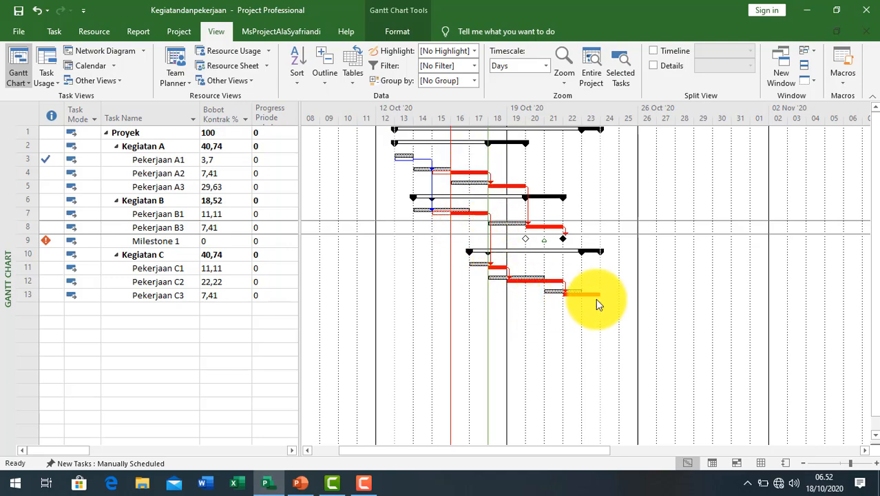
click(300, 483)
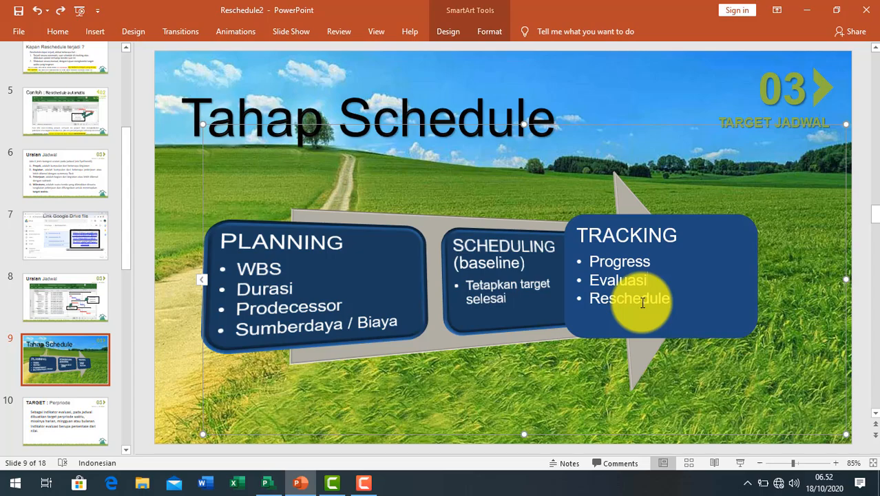
click(267, 484)
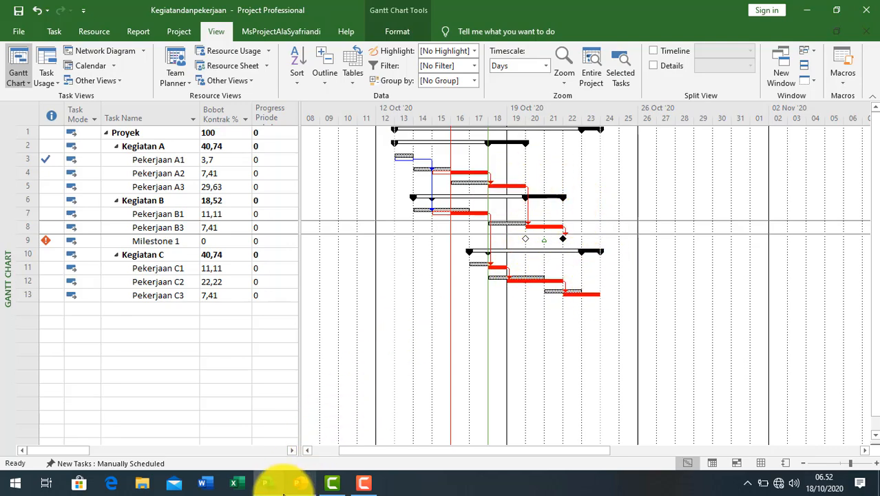
click(309, 484)
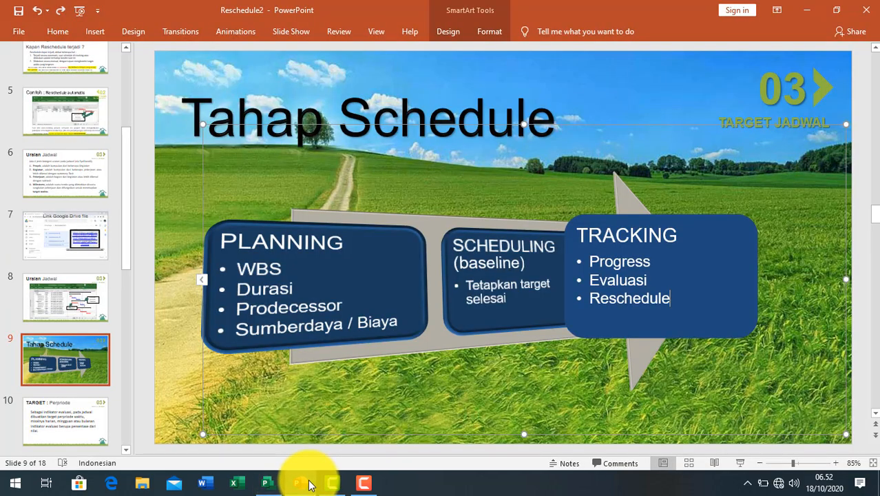
- Review the TARGET : Perpriode slides 10 to 12, covering periodic targets and the planned and actual S-curves
click(61, 422)
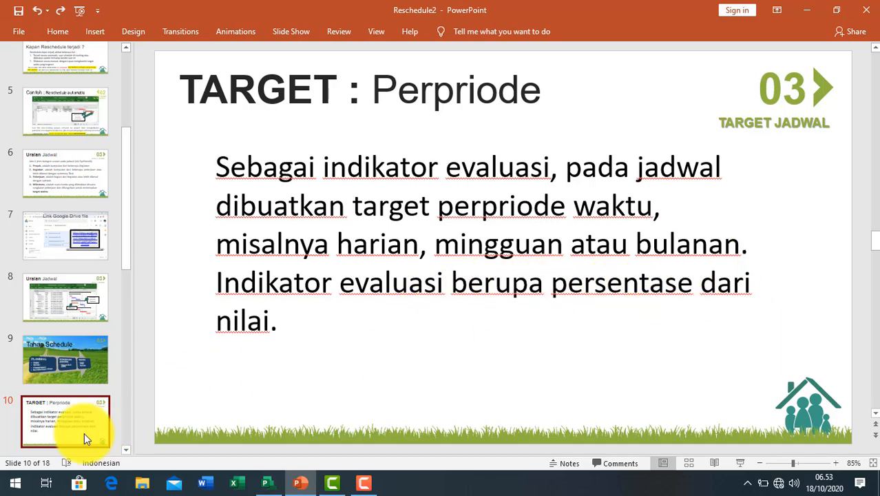
scroll(81, 424, down, 2)
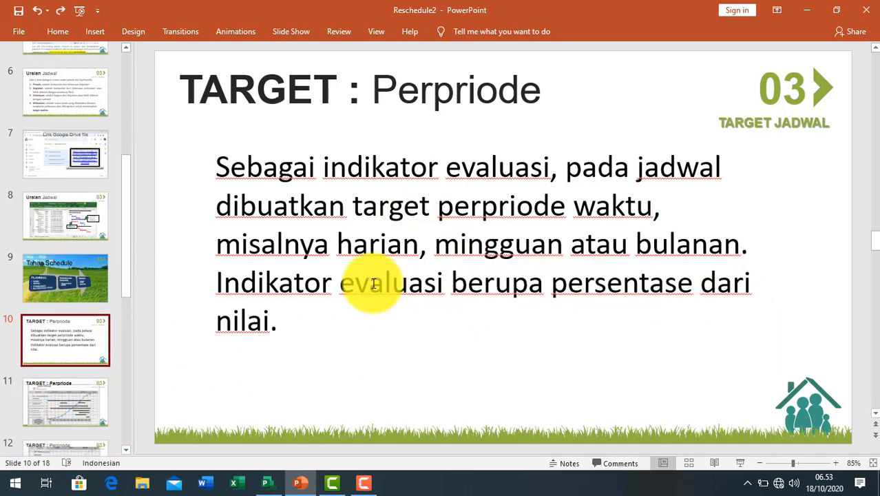
click(80, 406)
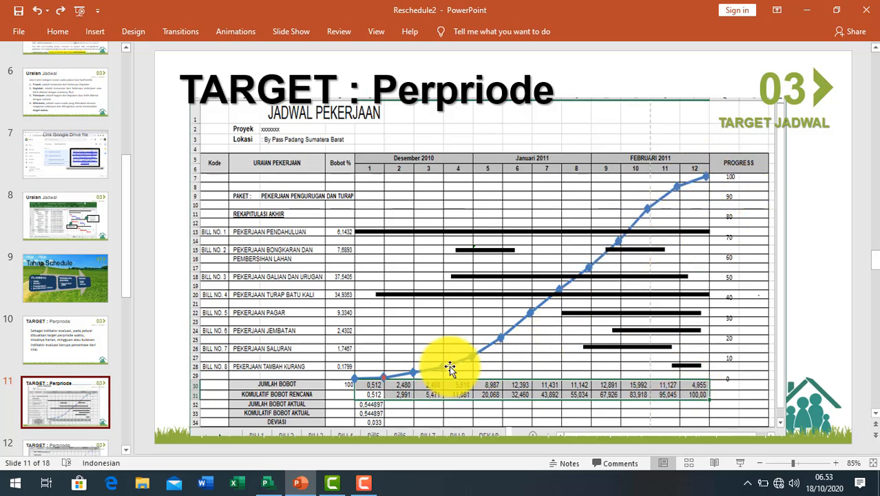
scroll(451, 368, down, 3)
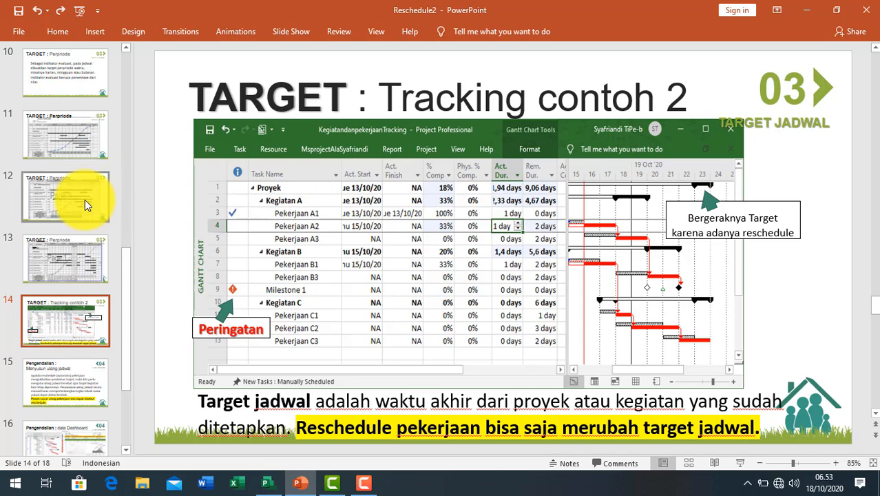
click(85, 200)
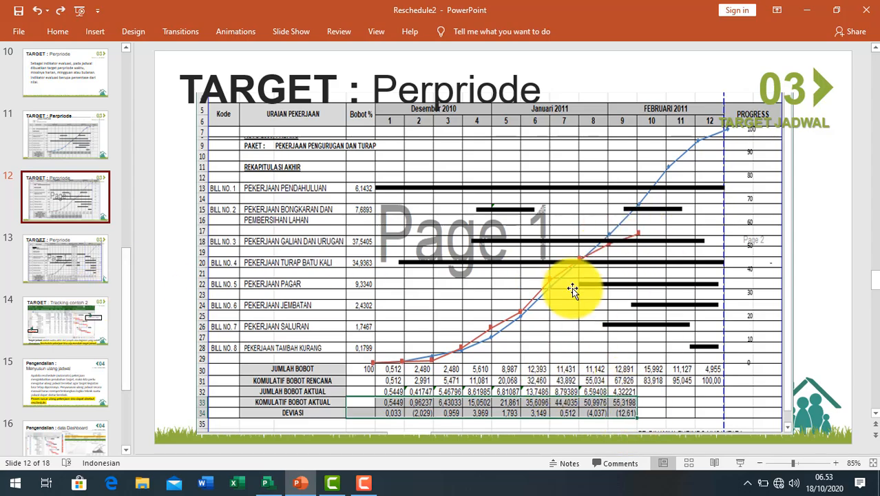
- Replace "Perpriode" with "Reschedule" in slide 13's title
click(91, 248)
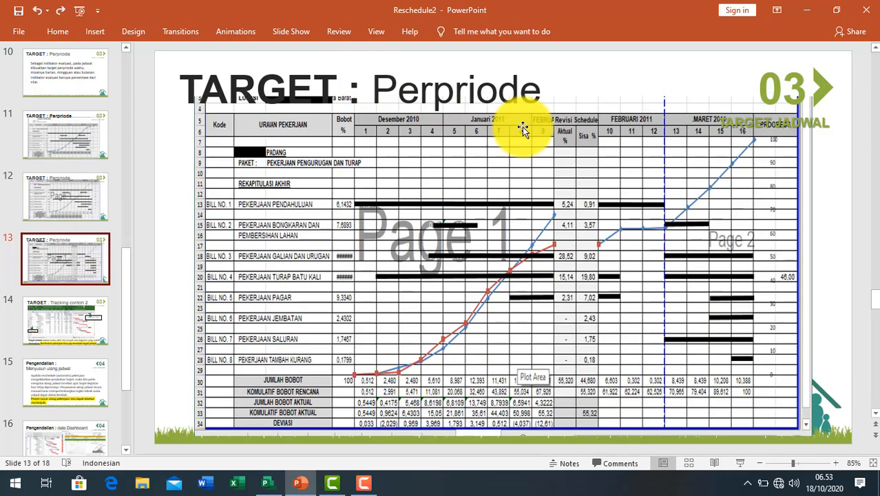
drag(382, 81, 556, 85)
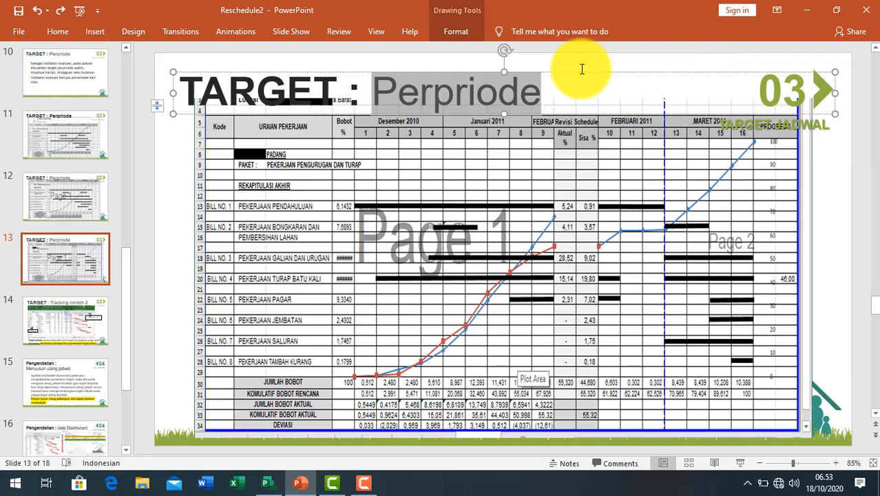
text(Reschedul)
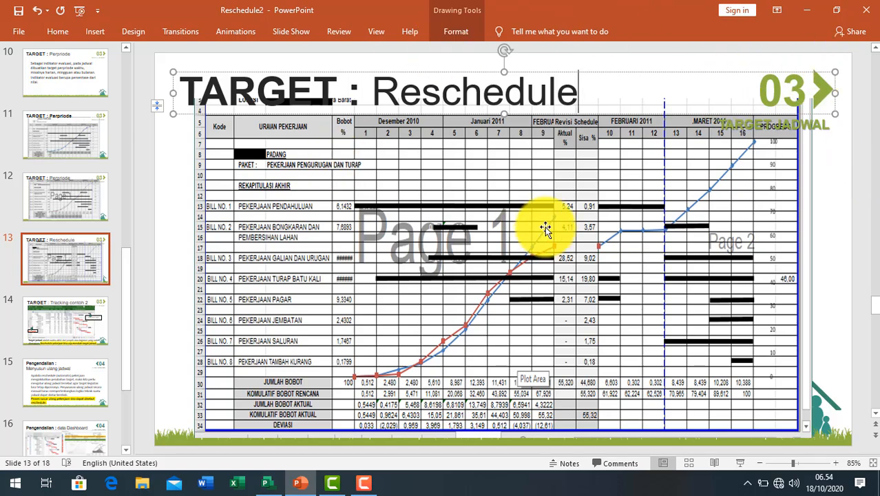
click(826, 239)
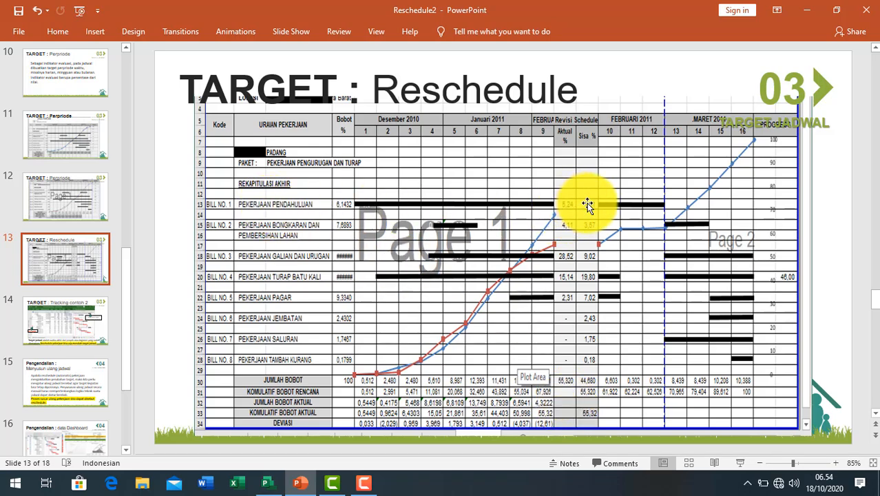
- Examine the revised schedule on slide 13 up close, including its actual and remaining weights, and restore the full slide view
ctrl+scroll(587, 204, up, 6)
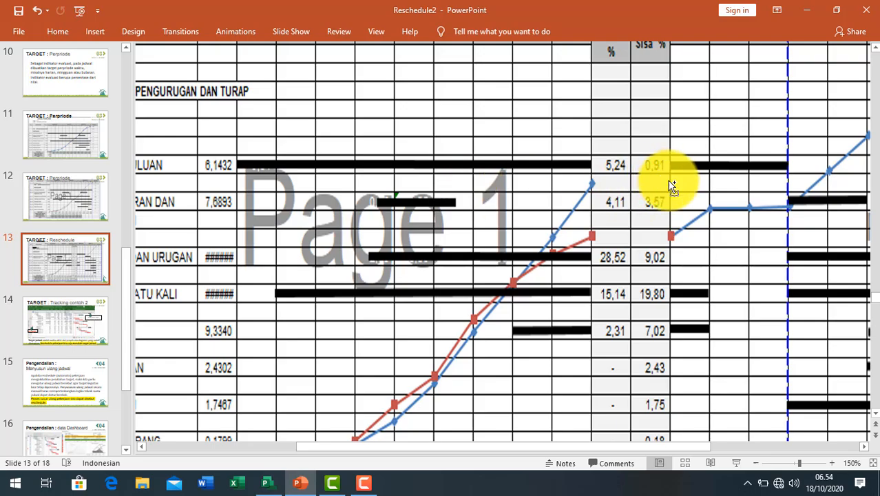
ctrl+scroll(671, 186, down, 5)
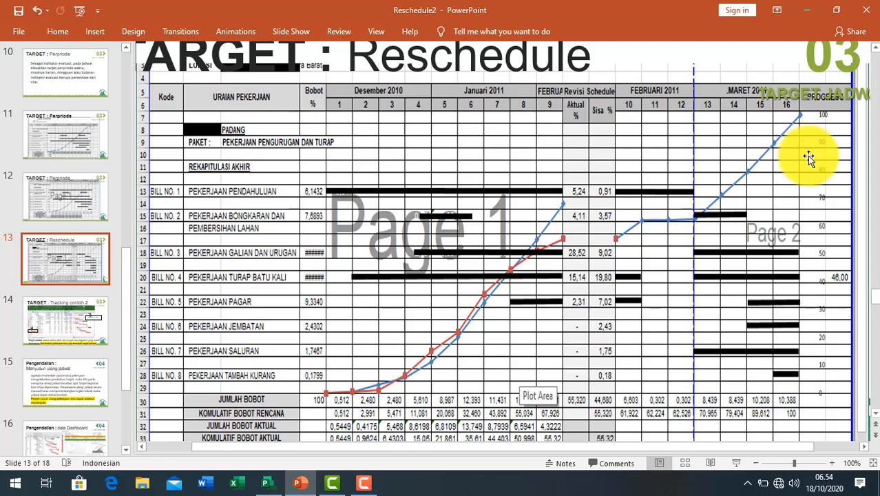
scroll(809, 157, down, 5)
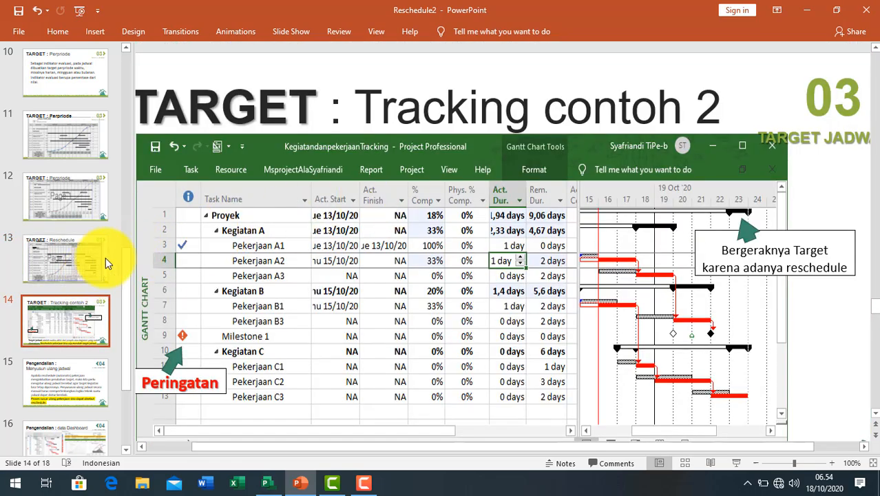
click(105, 261)
scroll(508, 220, down, 3)
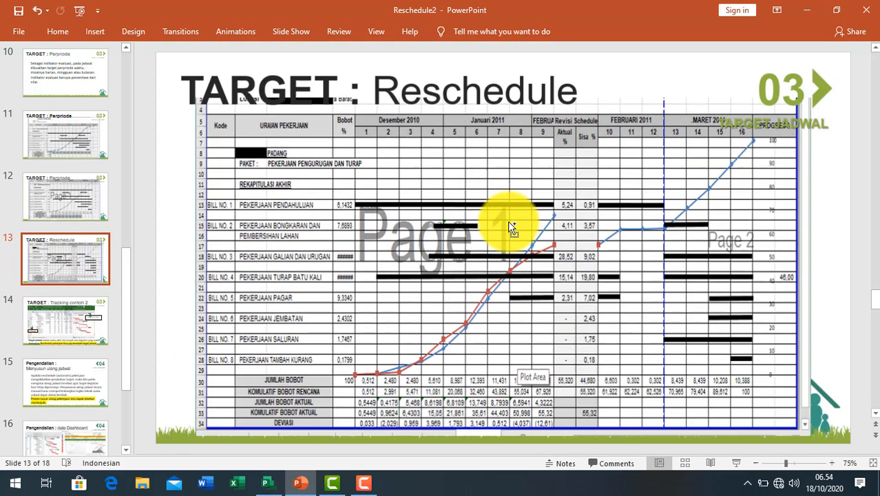
scroll(489, 209, up, 1)
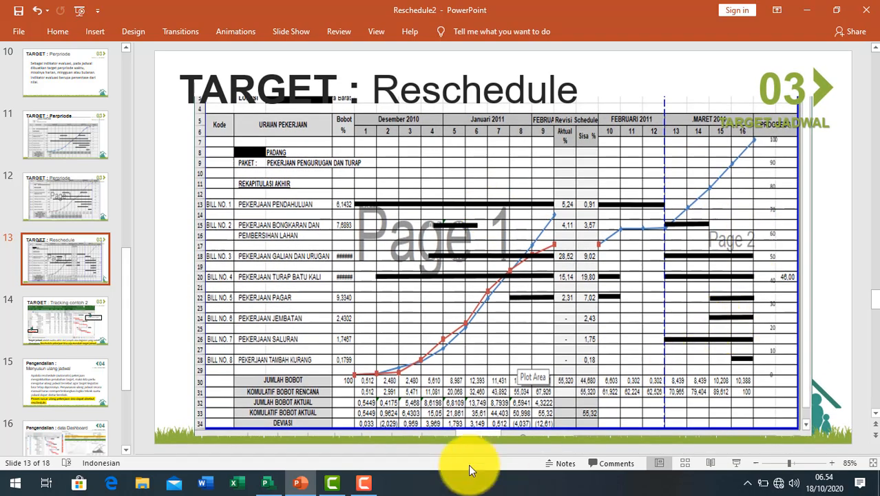
- Compare Project's Gantt chart with the Reschedule slide in PowerPoint, finishing back in Project
click(278, 487)
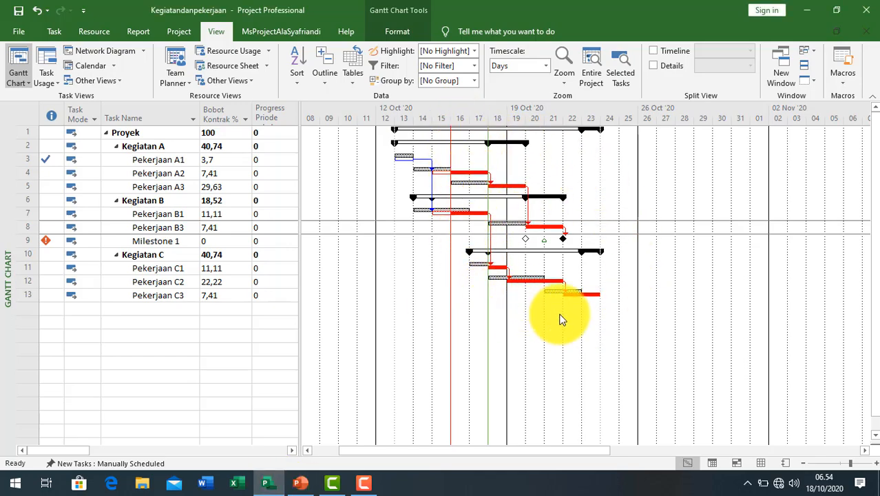
click(299, 482)
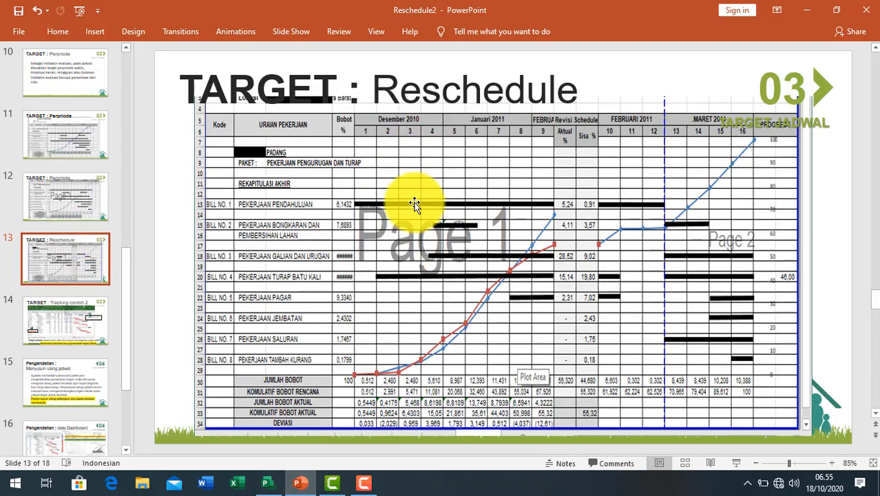
click(268, 485)
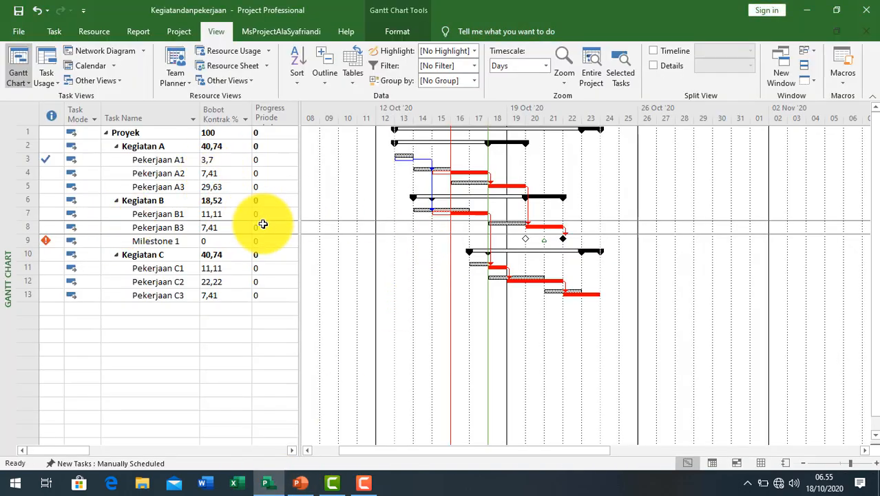
- Compare PowerPoint's slide 14, "TARGET : Tracking contoh 2", with the Gantt chart in Project, finishing on the slide's target definition text
click(303, 485)
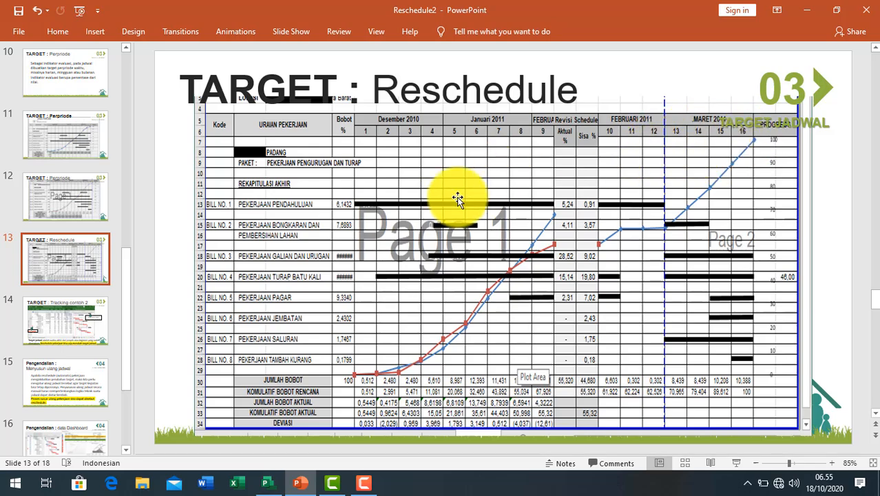
click(81, 318)
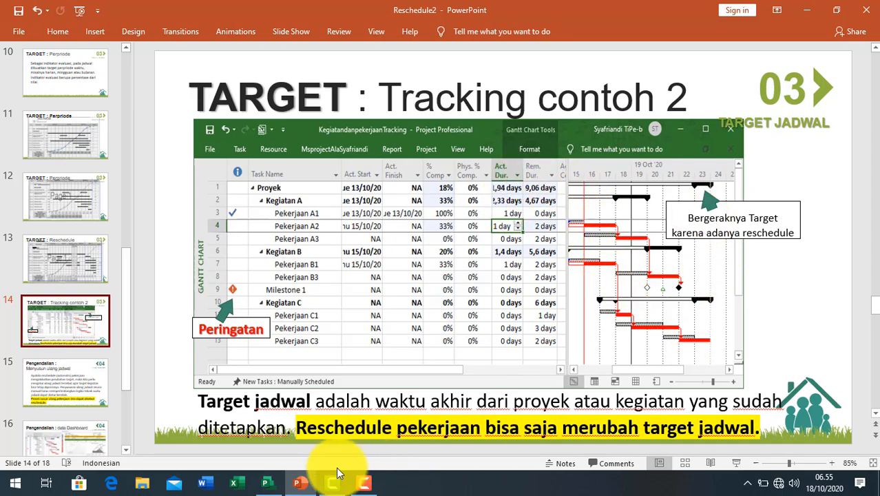
click(268, 481)
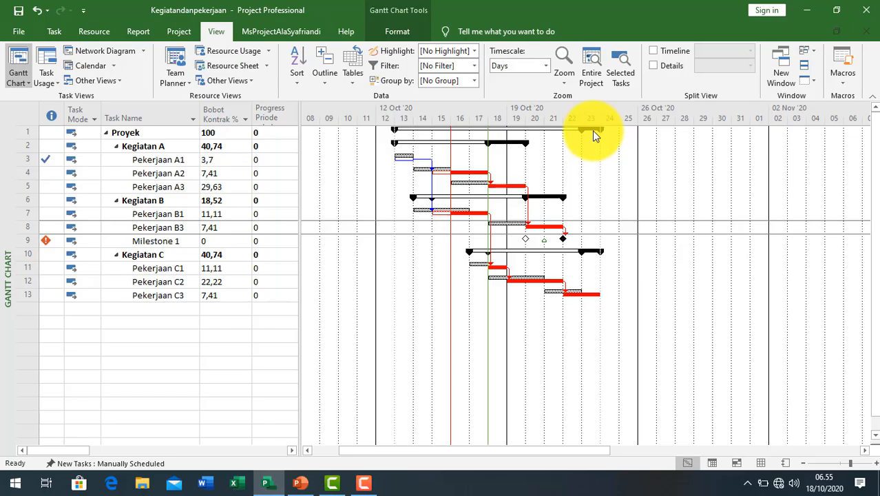
click(298, 481)
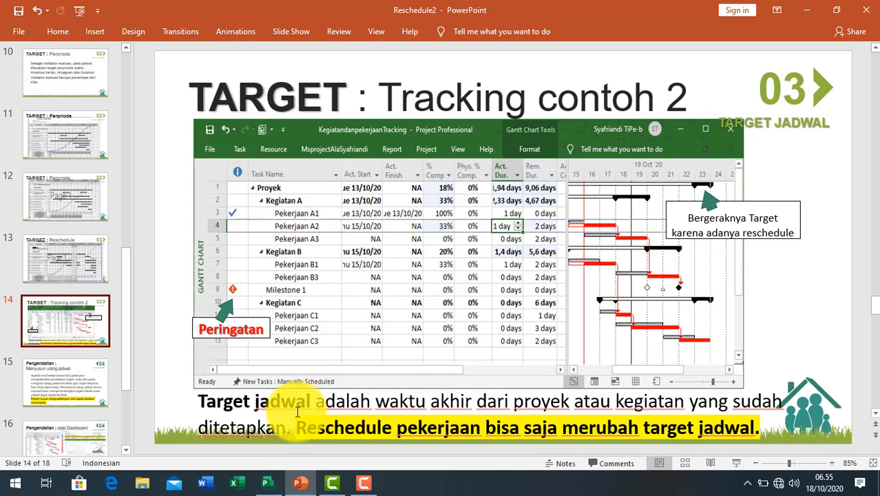
click(281, 427)
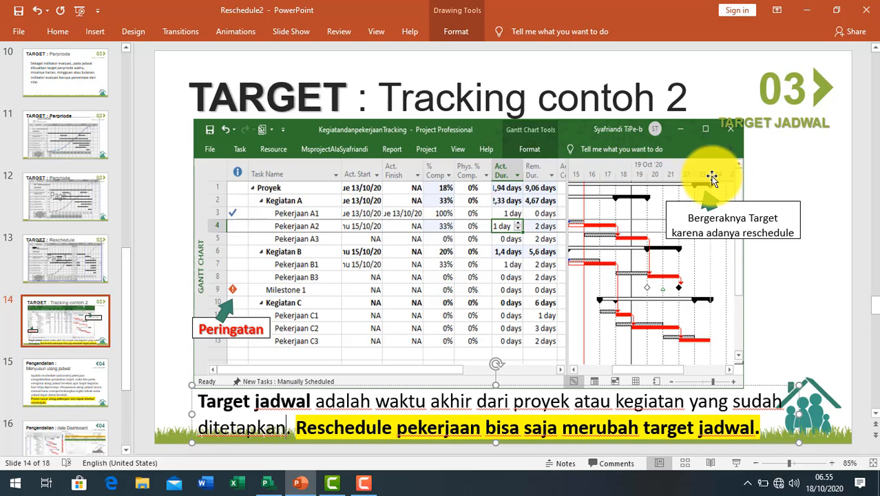
- Read slide 15, "Pengendalian : Menyusun ulang jadwal", phrase by phrase through its highlighted reschedule definition, glancing at Project's Gantt chart
click(64, 380)
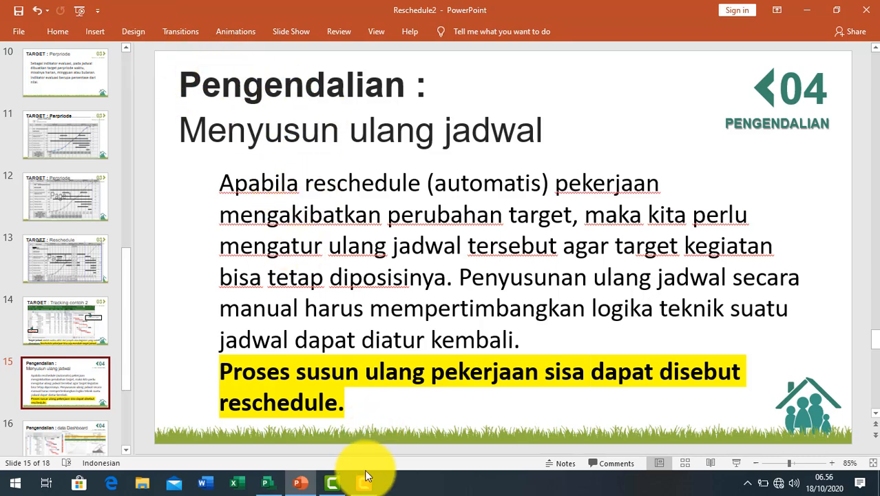
click(273, 486)
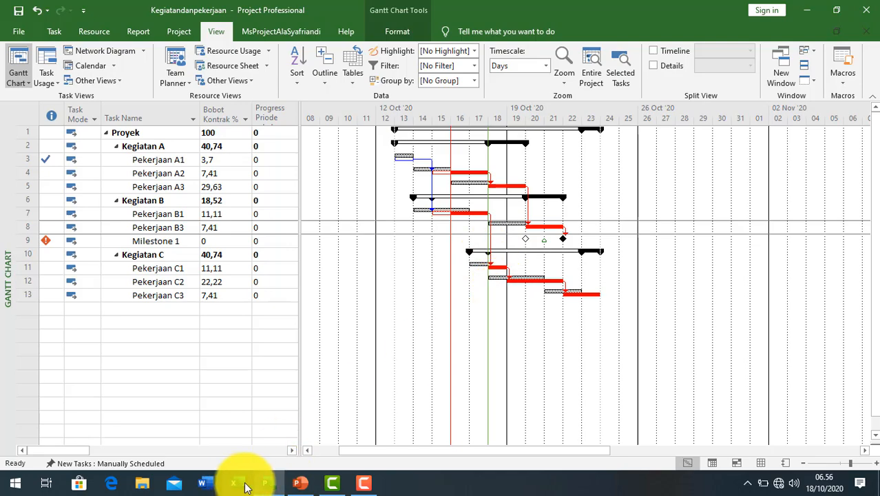
click(298, 483)
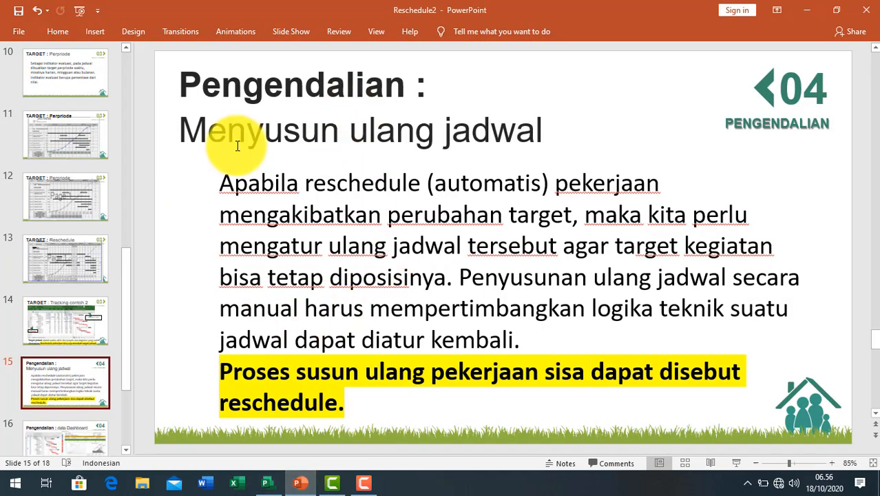
drag(211, 133, 520, 162)
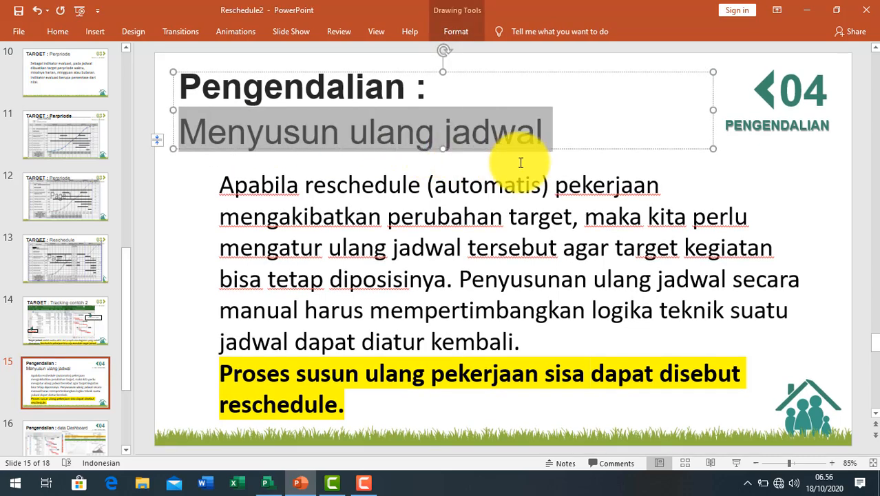
click(305, 184)
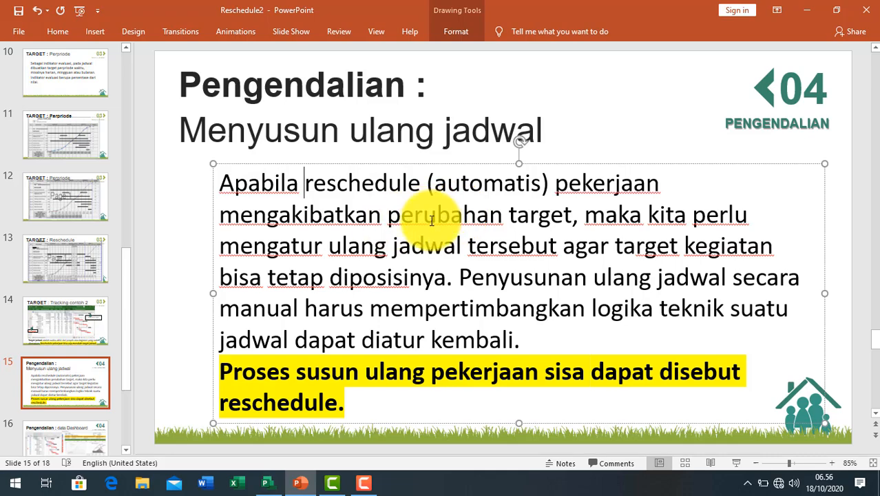
click(541, 219)
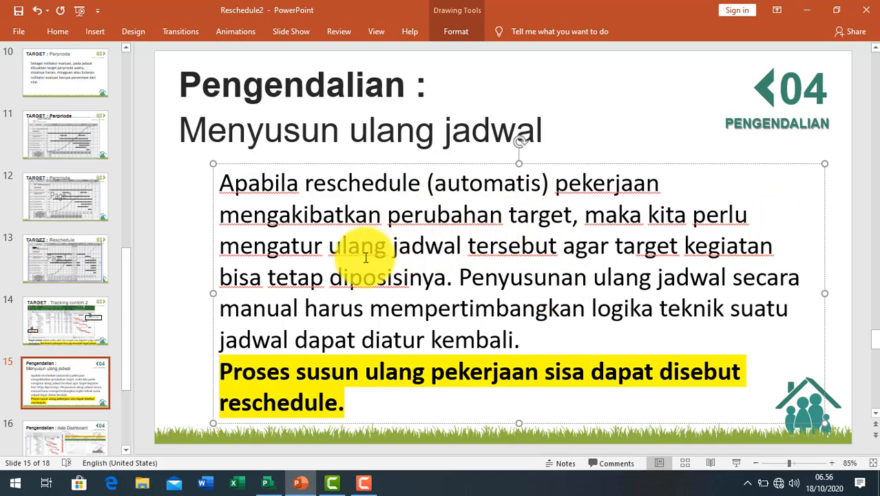
drag(369, 252, 507, 246)
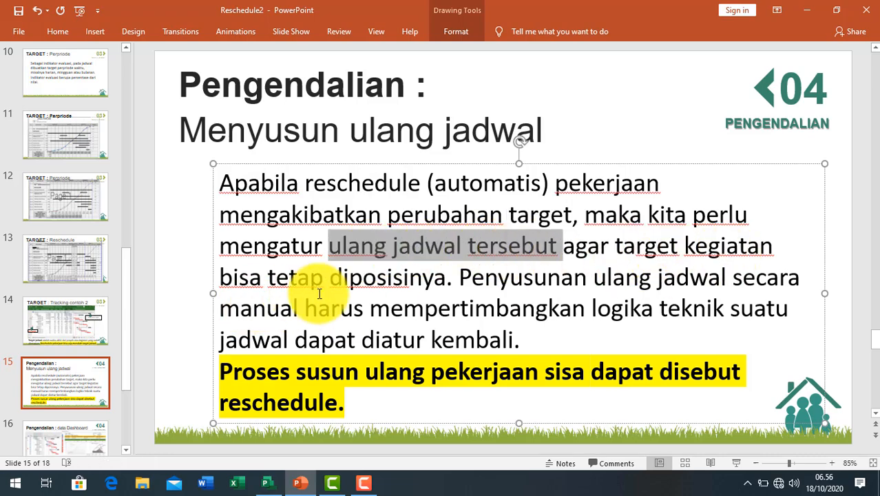
drag(332, 278, 449, 278)
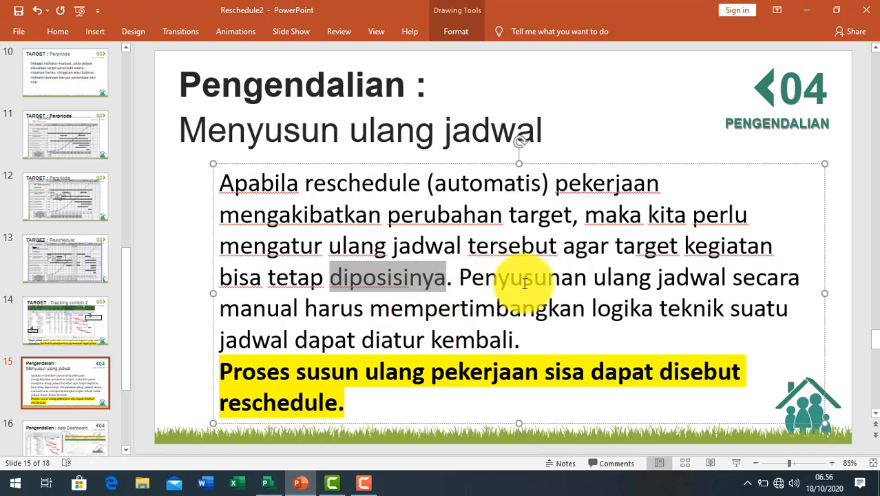
click(305, 308)
drag(357, 318, 547, 339)
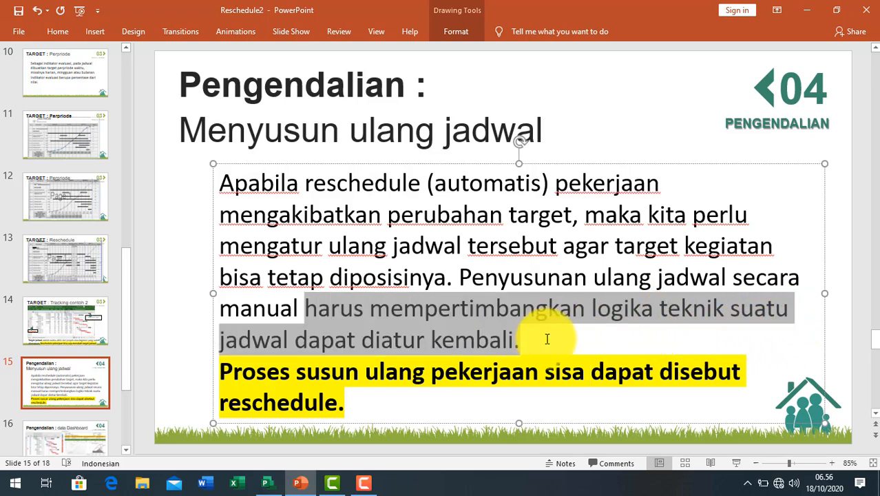
click(354, 388)
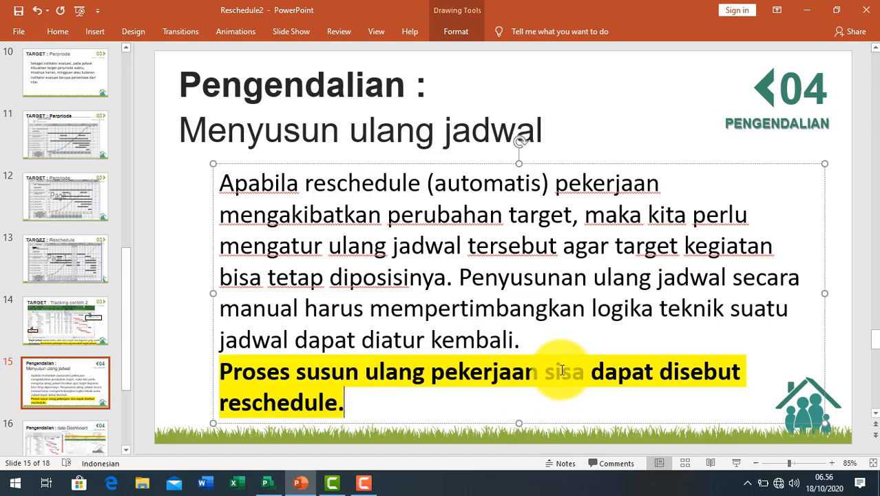
click(70, 392)
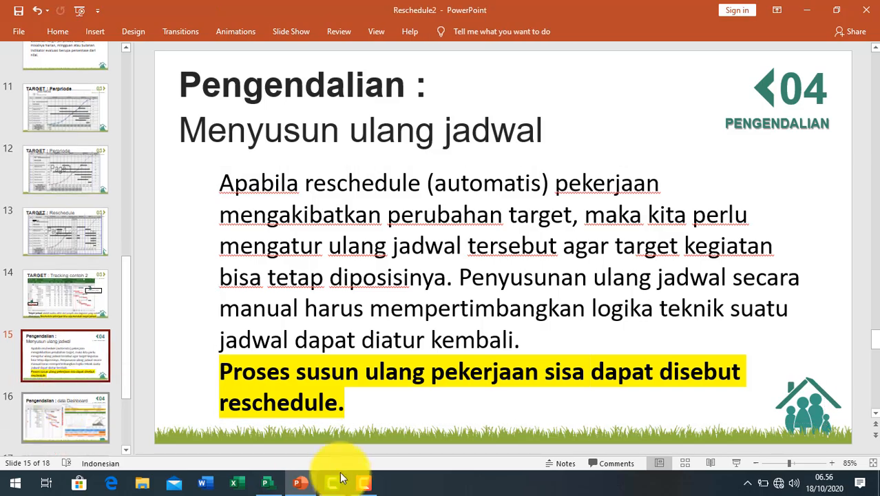
- Switch to Project and show the task table with durations, dates, predecessors and resource names, widening the table area to include the Cost column
click(266, 484)
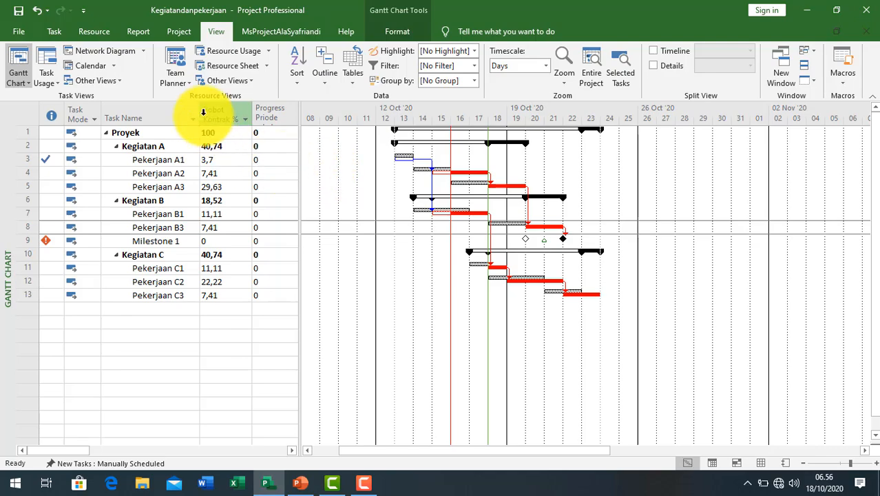
click(355, 80)
click(392, 172)
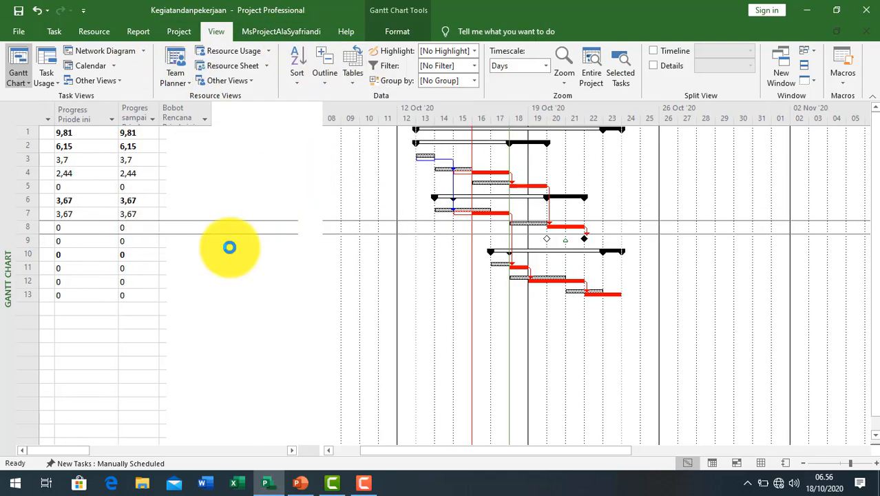
drag(259, 449, 197, 451)
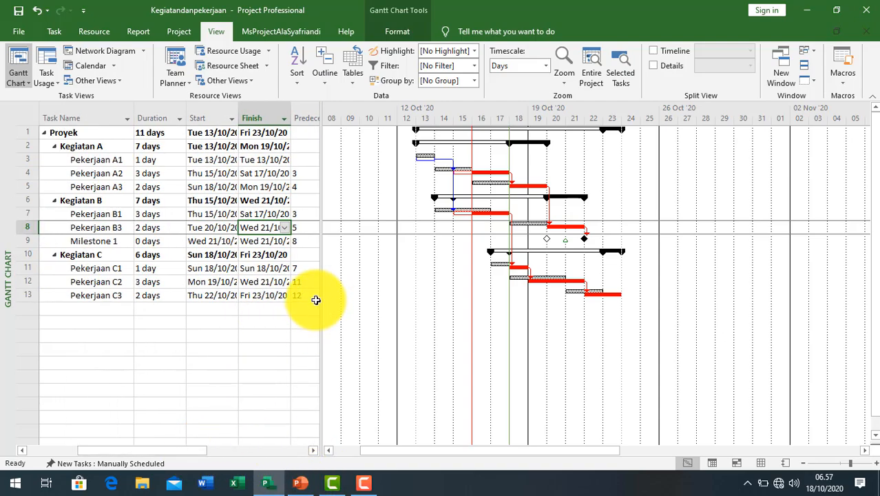
drag(319, 294, 447, 335)
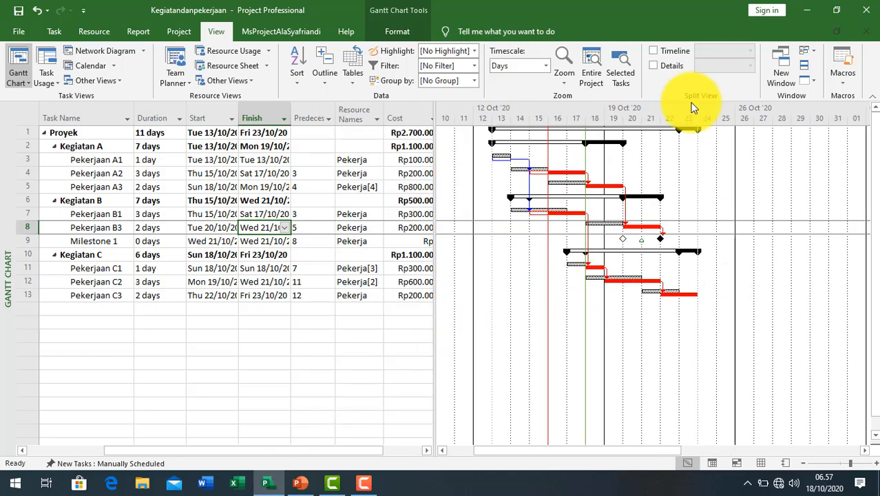
click(86, 240)
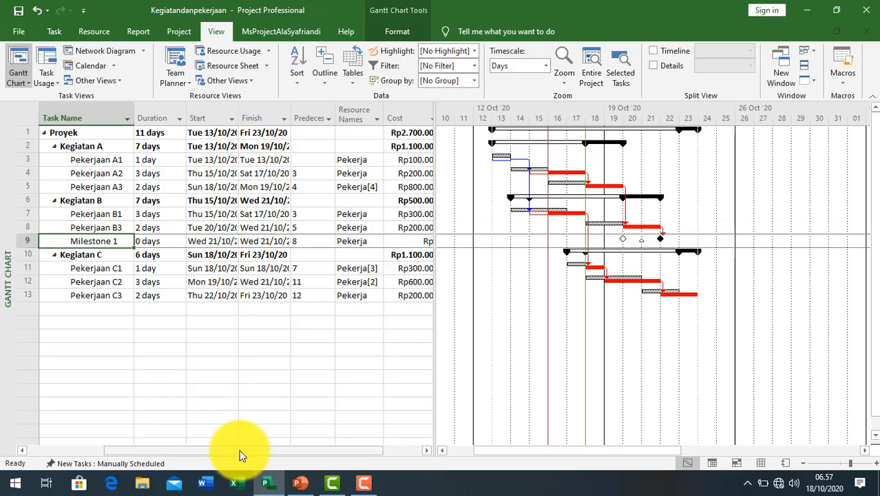
drag(241, 451, 196, 450)
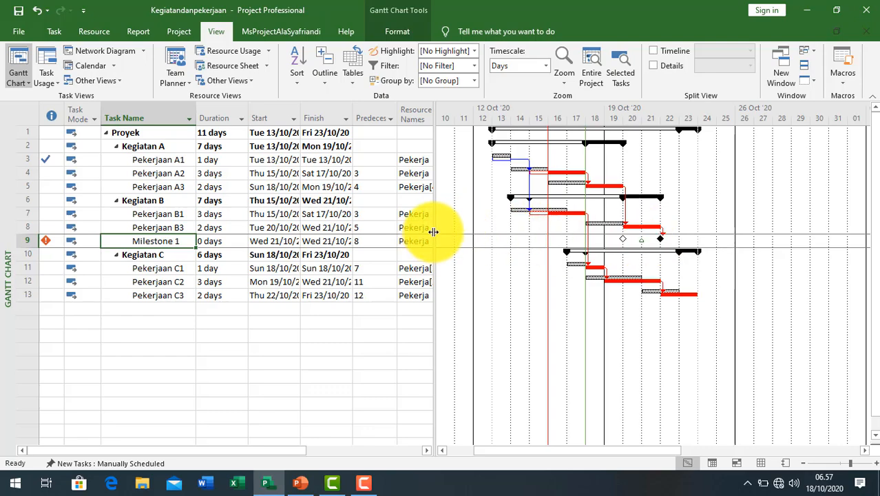
drag(433, 232, 477, 252)
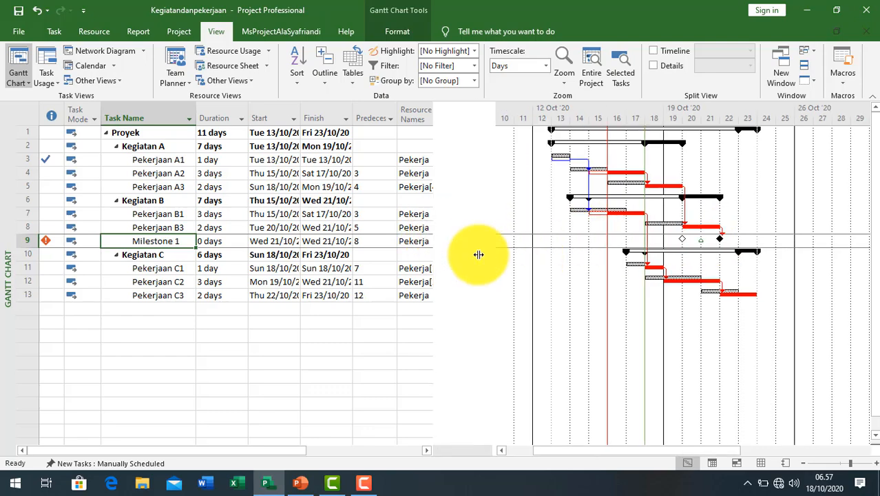
- Set the Pekerja resource units assigned to Pekerjaan B3 to 2 and apply the change
click(431, 239)
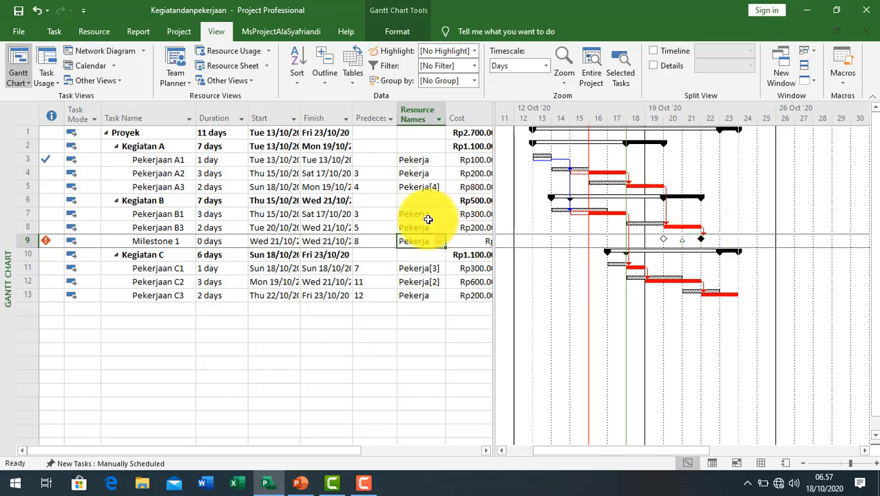
click(418, 227)
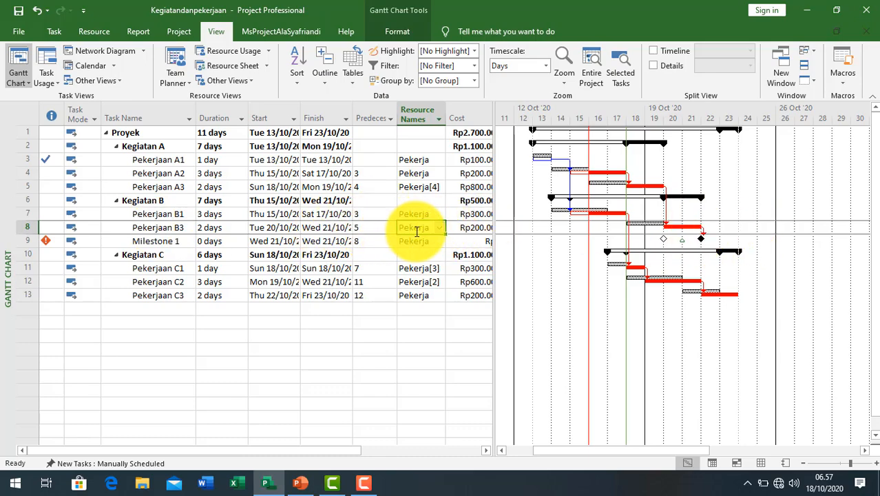
click(164, 227)
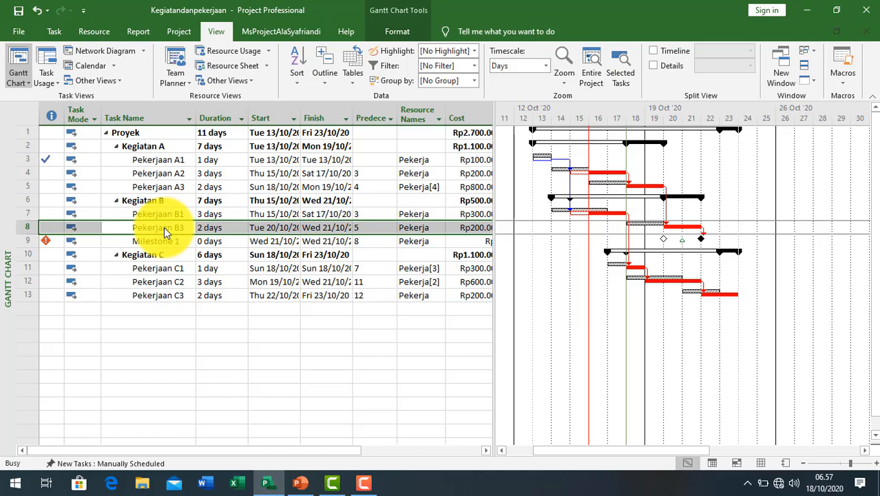
double_click(163, 227)
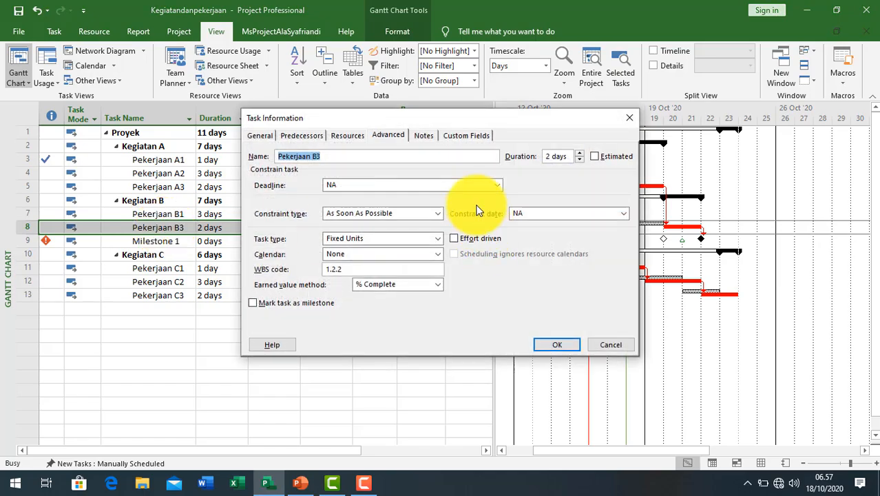
click(362, 135)
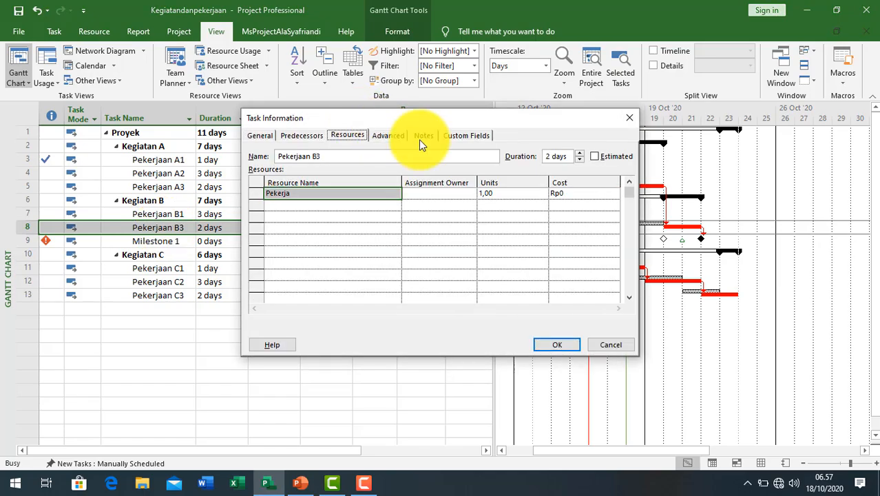
drag(363, 122, 521, 210)
click(654, 281)
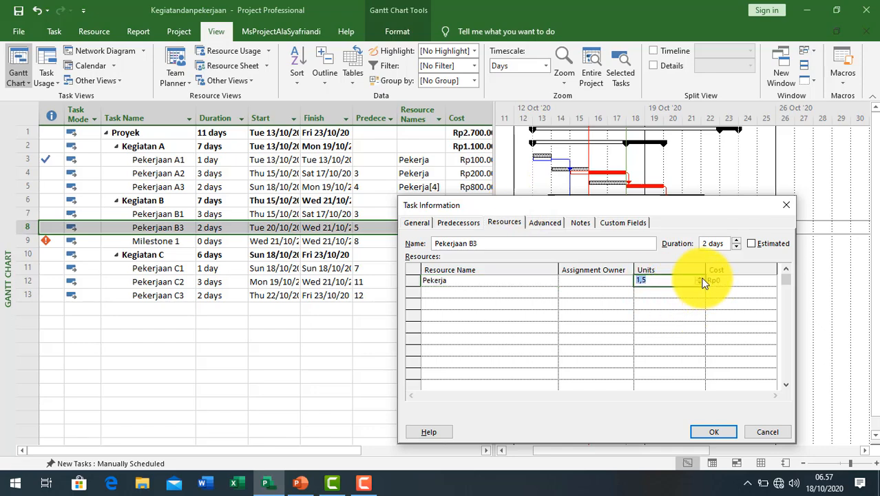
click(700, 278)
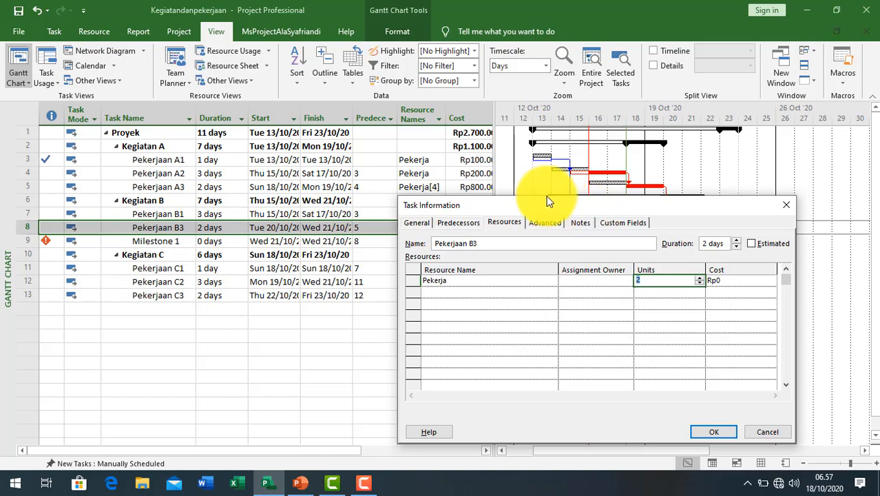
drag(546, 196, 580, 123)
click(746, 354)
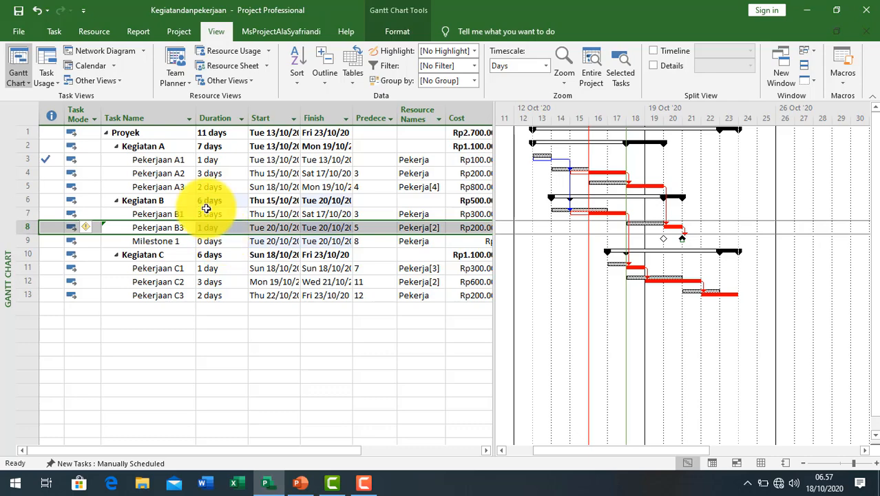
- Undo the last resource change on Pekerjaan B3 and set its Pekerja units to 2 again
click(37, 11)
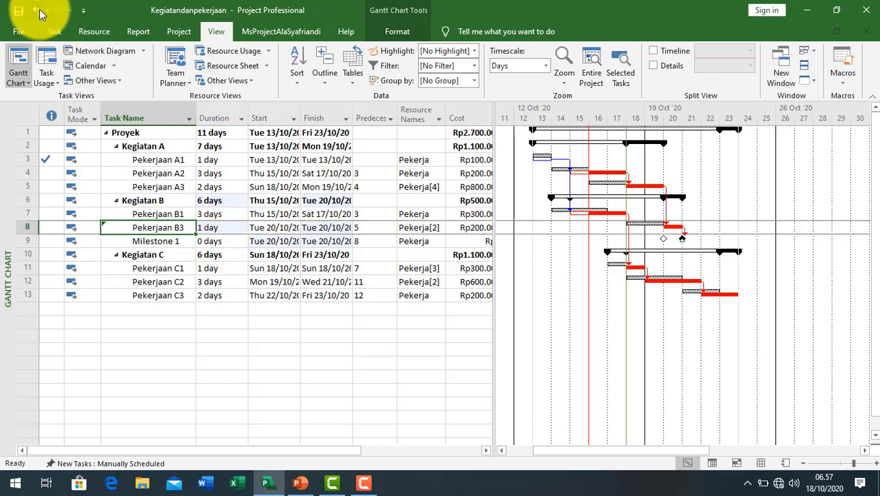
click(214, 227)
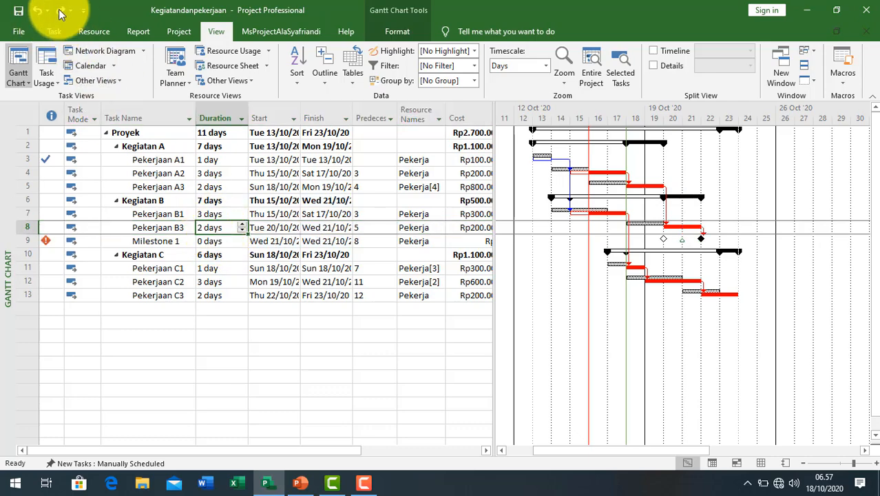
click(414, 227)
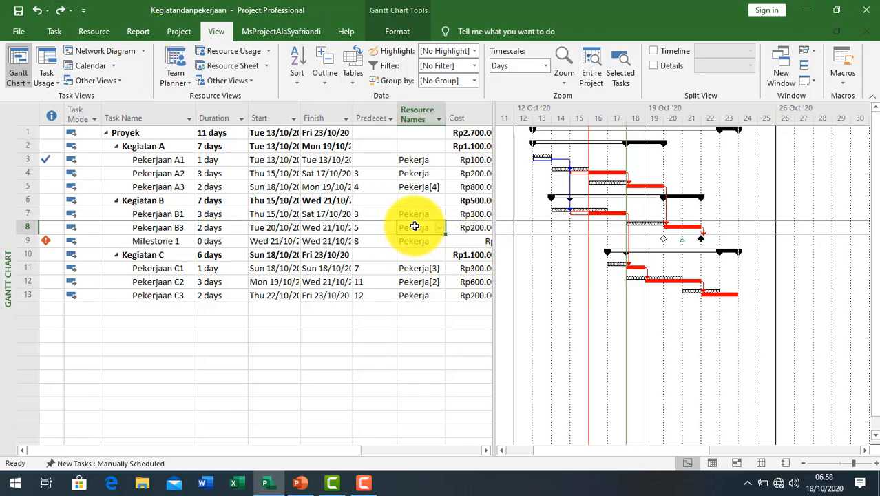
double_click(415, 230)
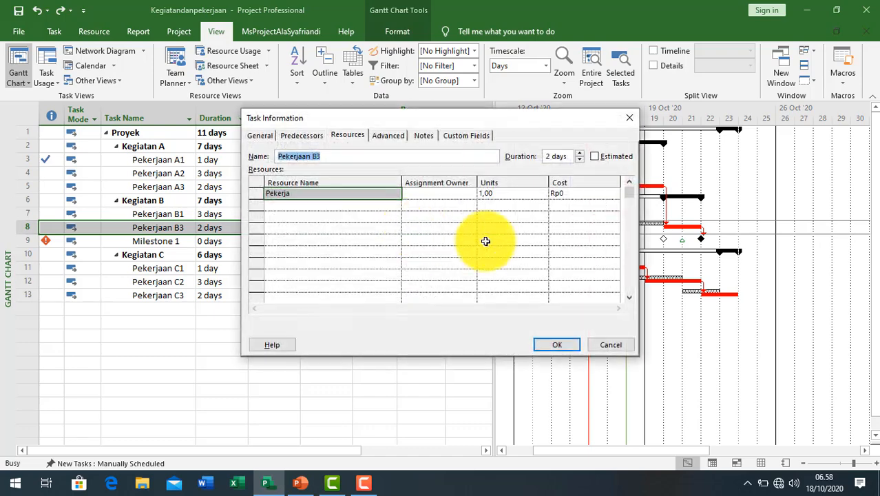
click(511, 192)
click(542, 191)
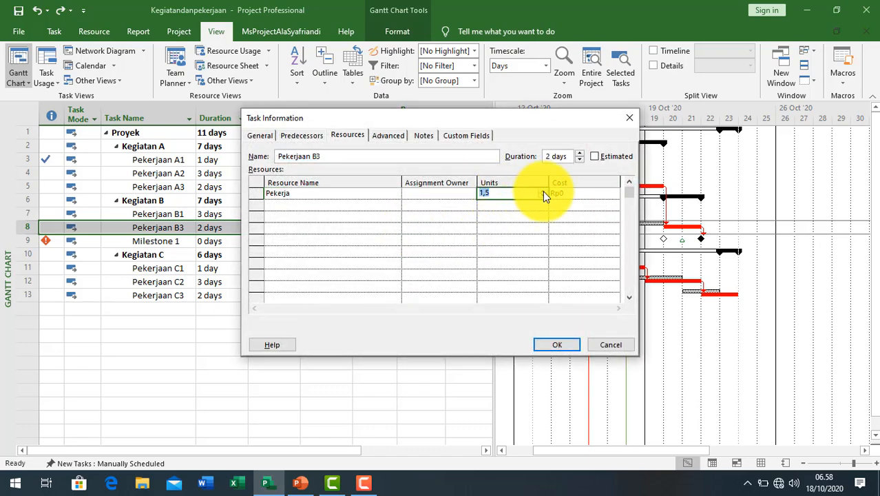
text(2)
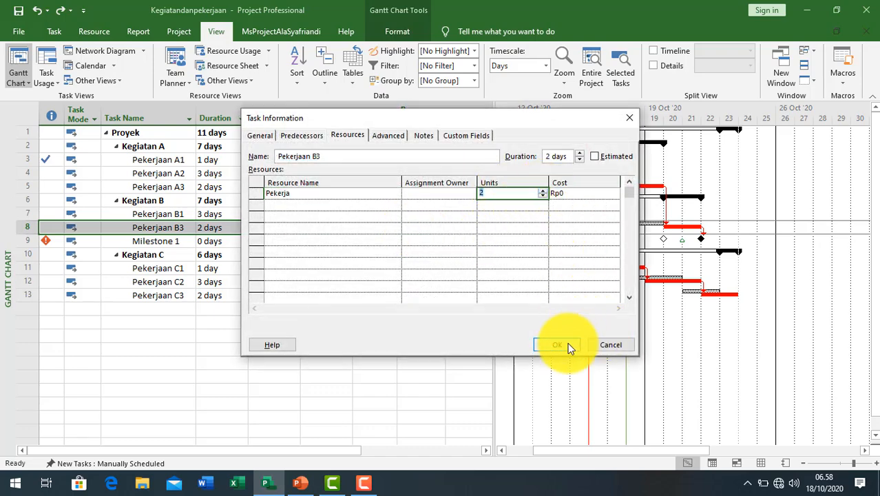
click(567, 342)
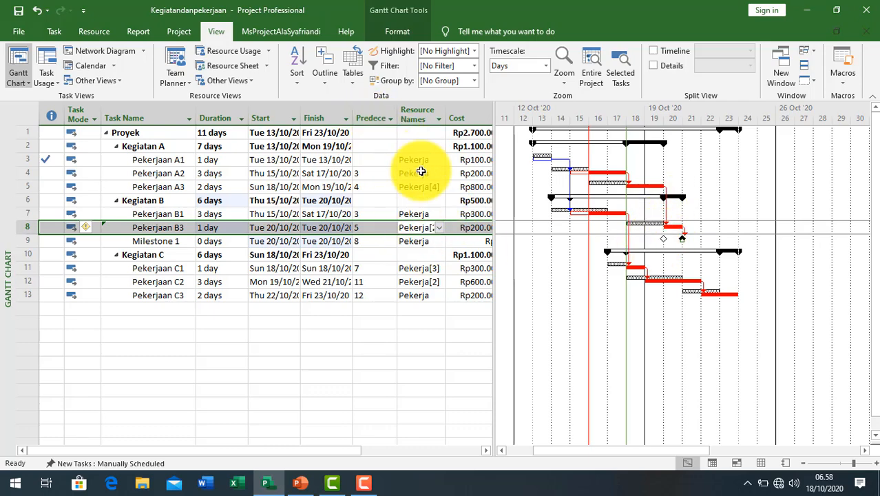
- Rename task 8, Pekerjaan B3, as Pekerjaan B2 and select its resource assignment
click(416, 226)
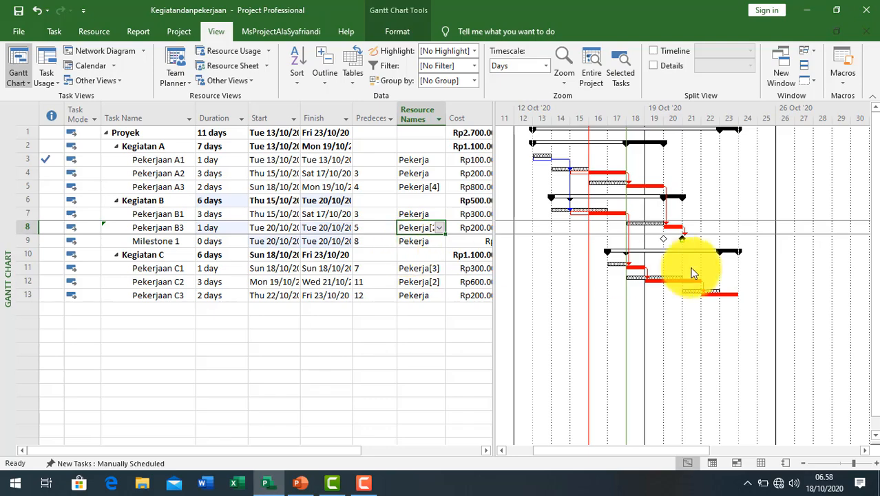
click(155, 227)
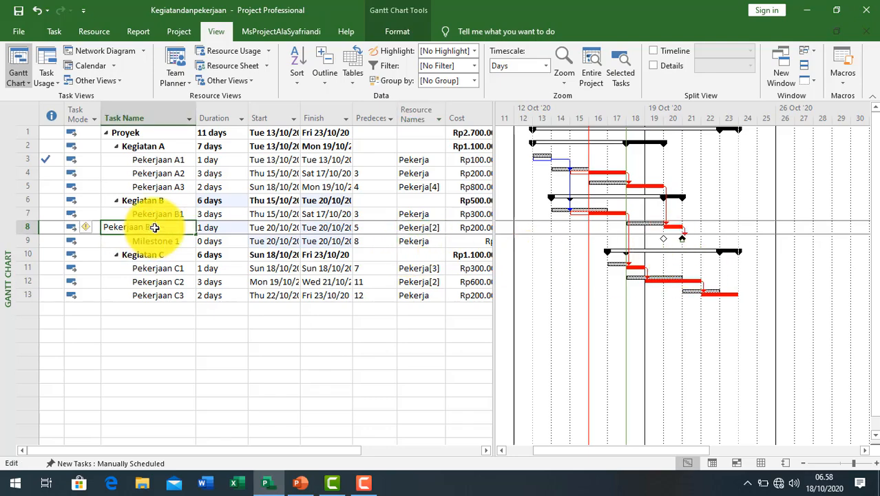
key(Return)
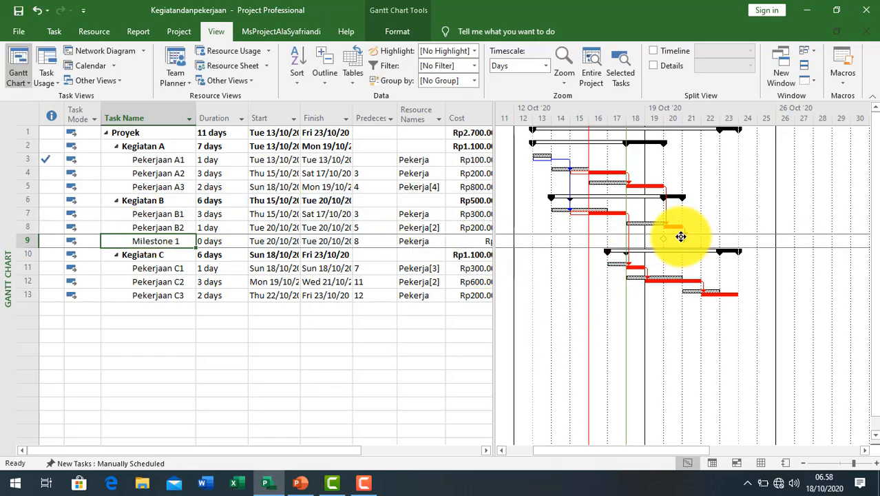
click(419, 229)
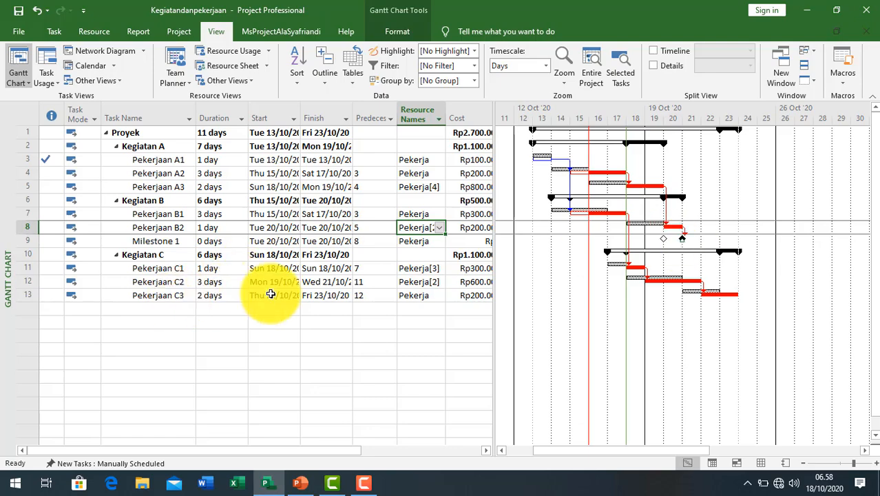
- Set the Pekerja resource units assigned to Pekerjaan C3 to 2 and apply the change
click(174, 296)
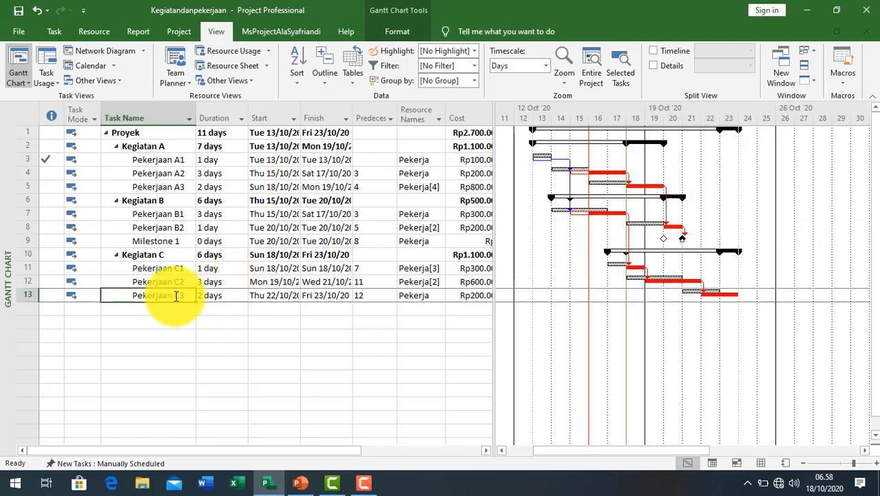
click(438, 295)
click(437, 297)
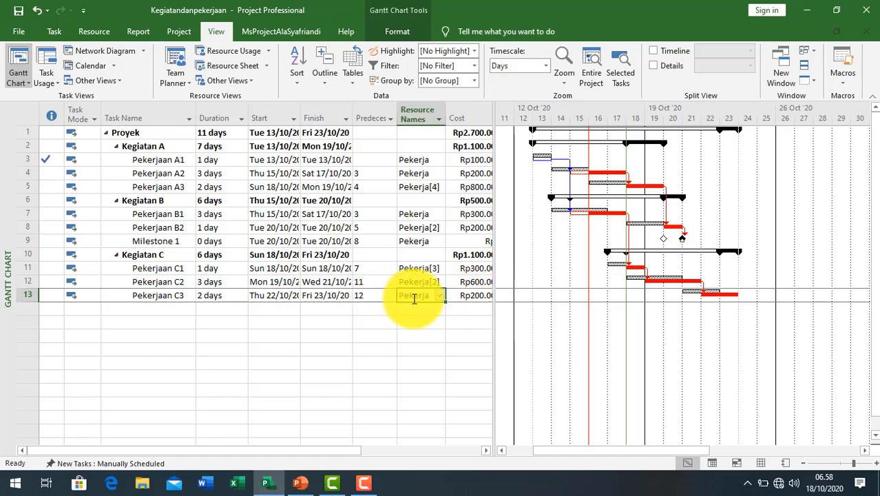
double_click(414, 299)
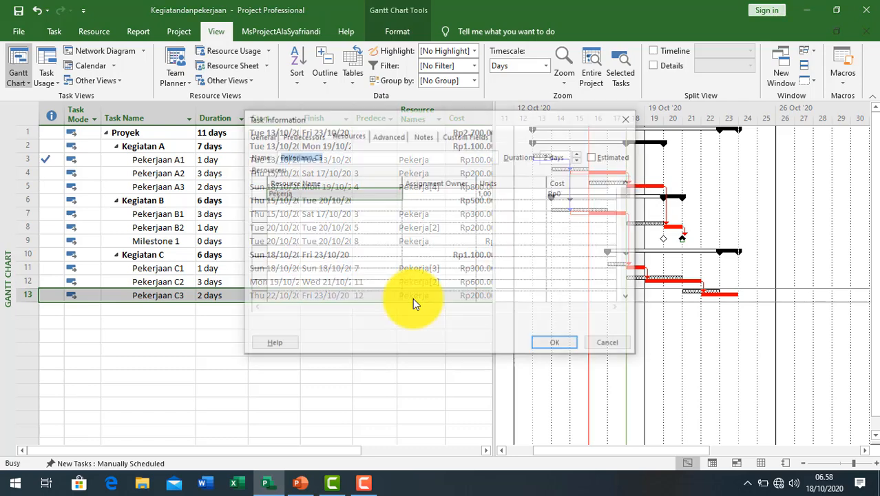
click(510, 194)
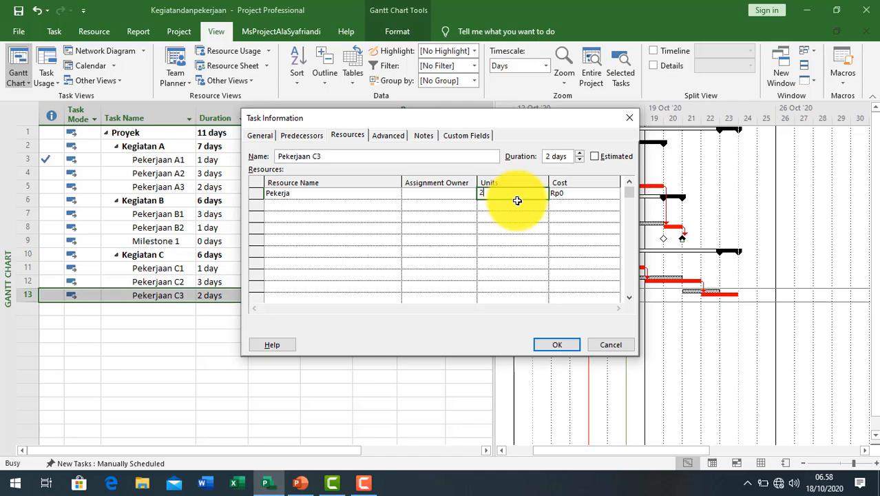
click(565, 344)
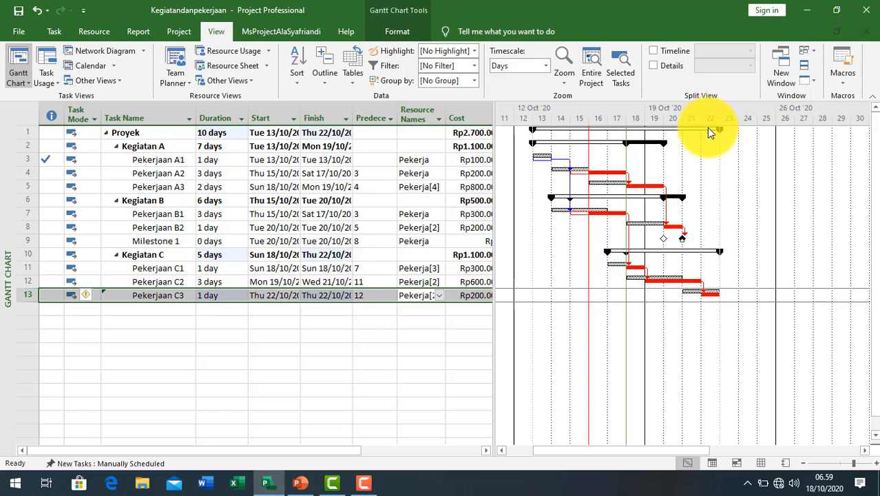
- Switch to PowerPoint and review slide 15's title "Menyusun ulang jadwal", slide 16's data Dashboard and slide 17's Reschedule Target
click(303, 485)
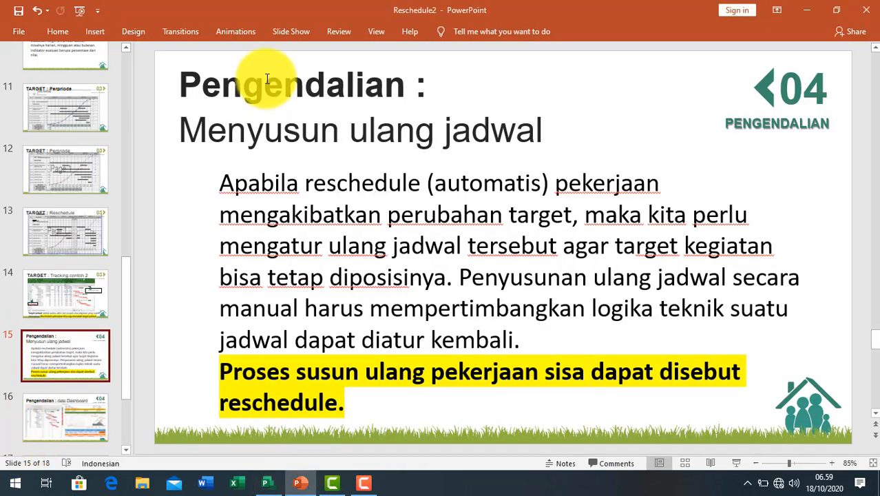
drag(207, 131, 338, 131)
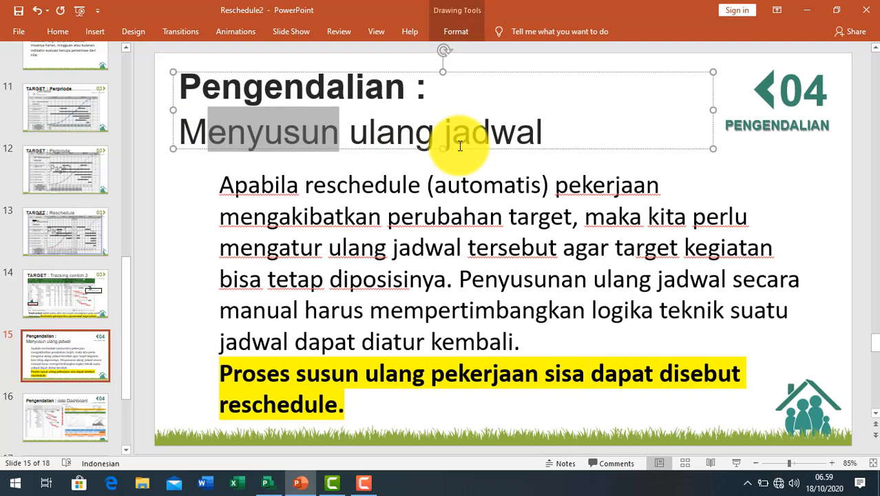
drag(459, 146, 534, 142)
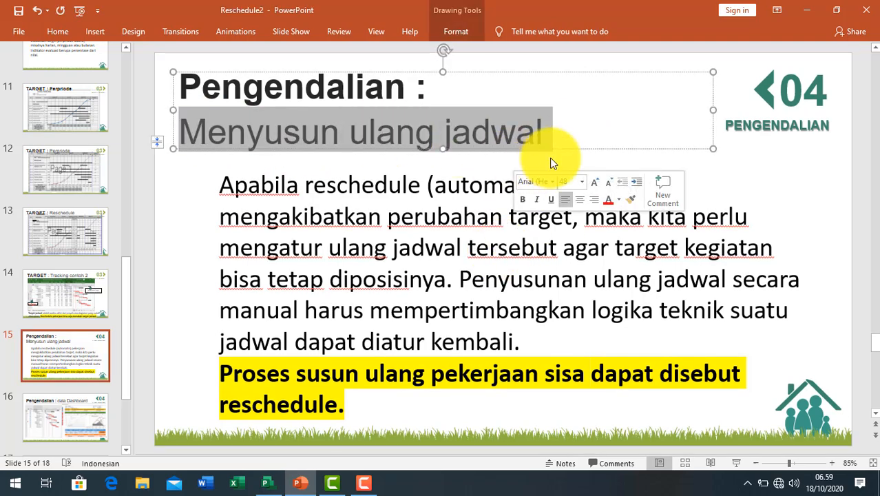
click(62, 416)
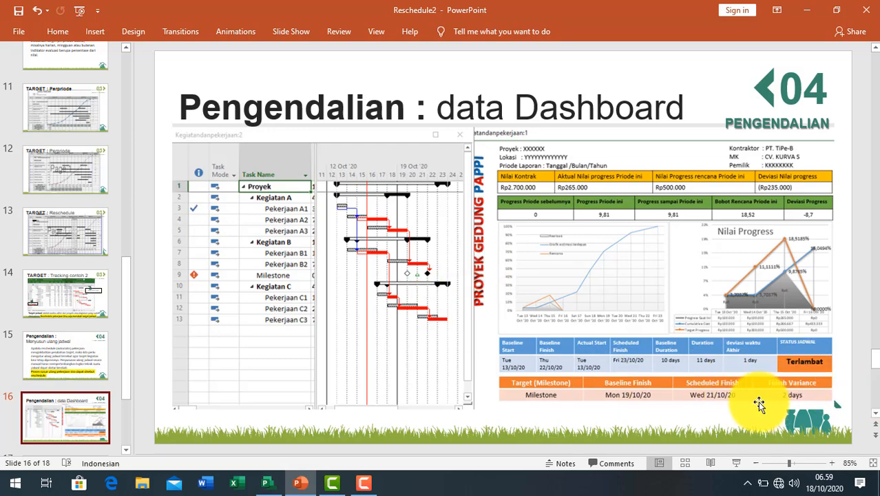
scroll(88, 417, down, 2)
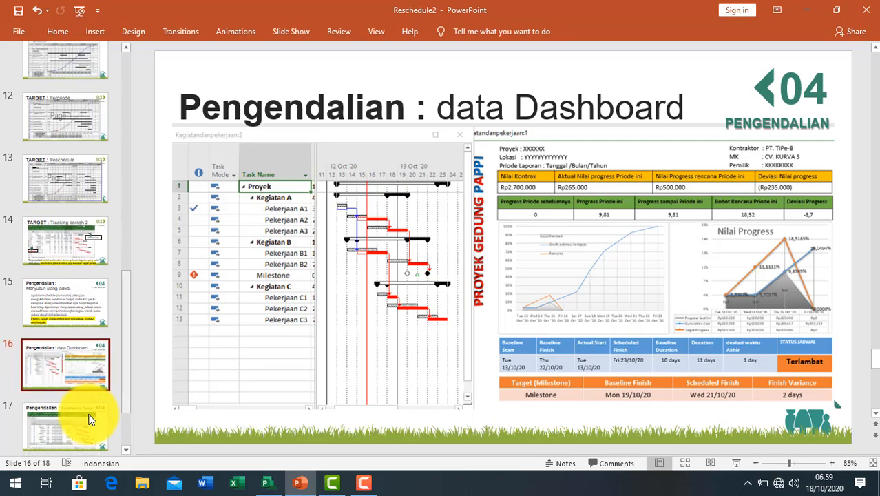
click(87, 413)
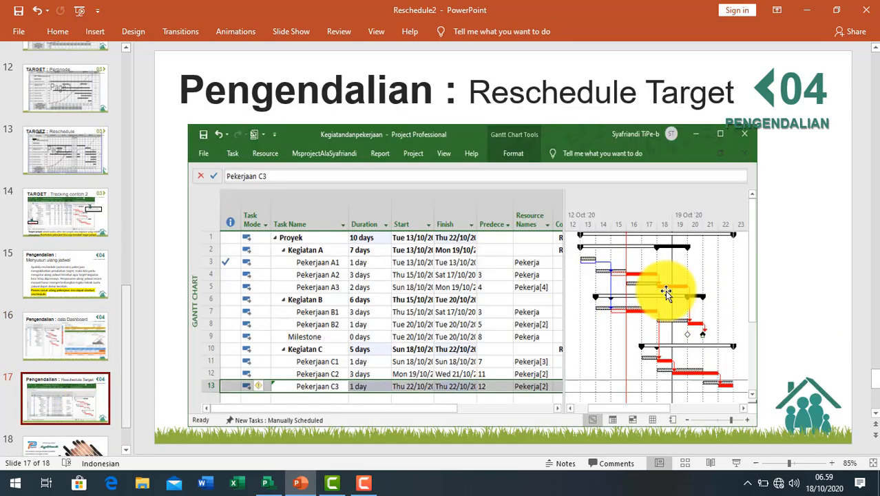
scroll(666, 296, down, 1)
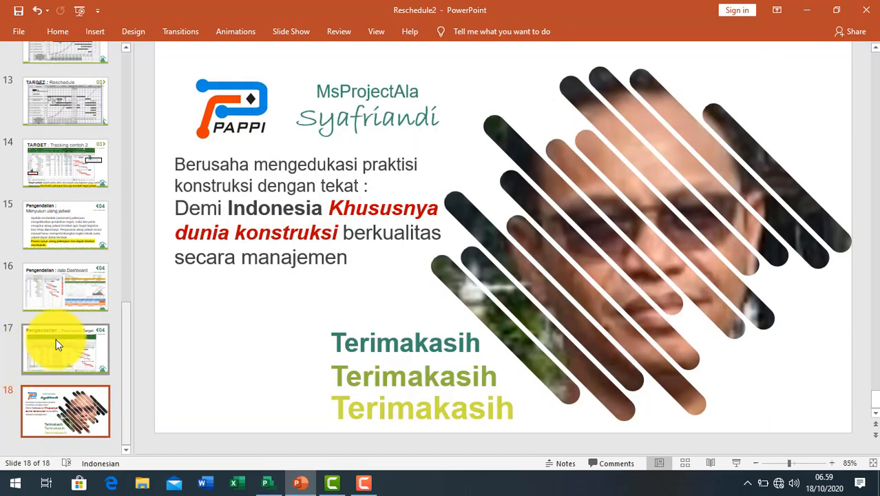
click(55, 343)
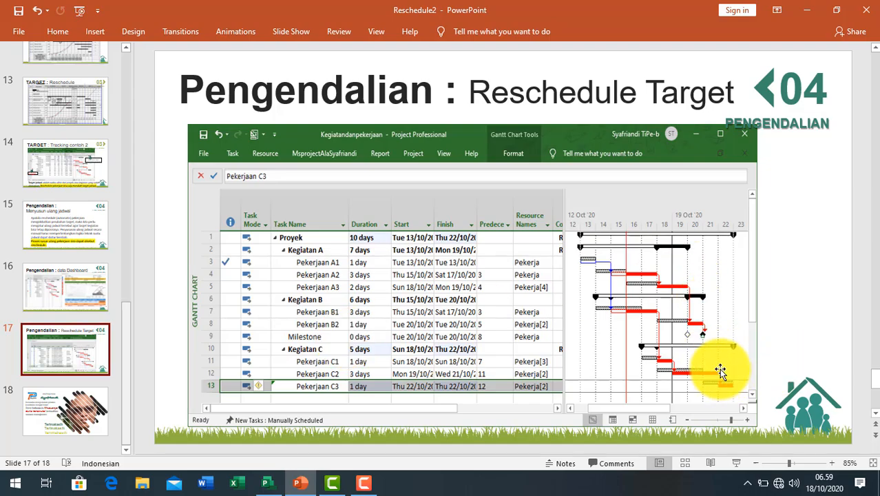
- Switch to Project, check the custom Laporan Progress report, and return to the Gantt chart to review resource assignments from Pekerjaan B2 to C3
click(268, 485)
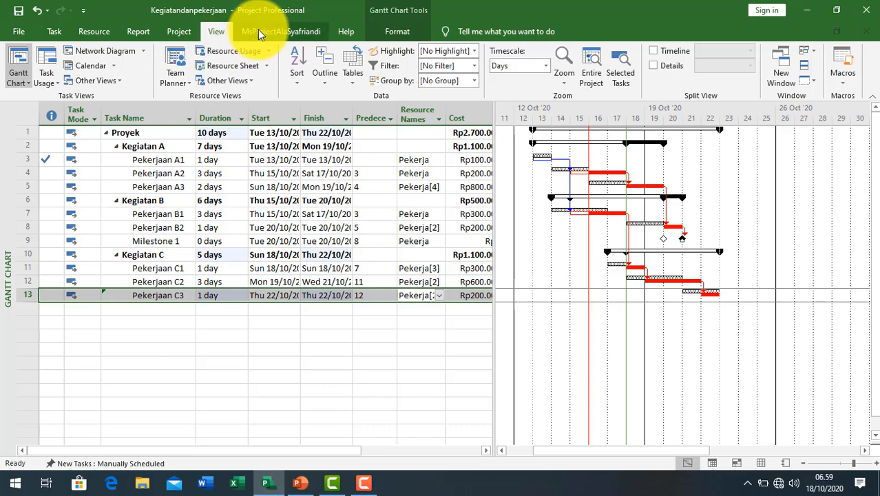
click(141, 33)
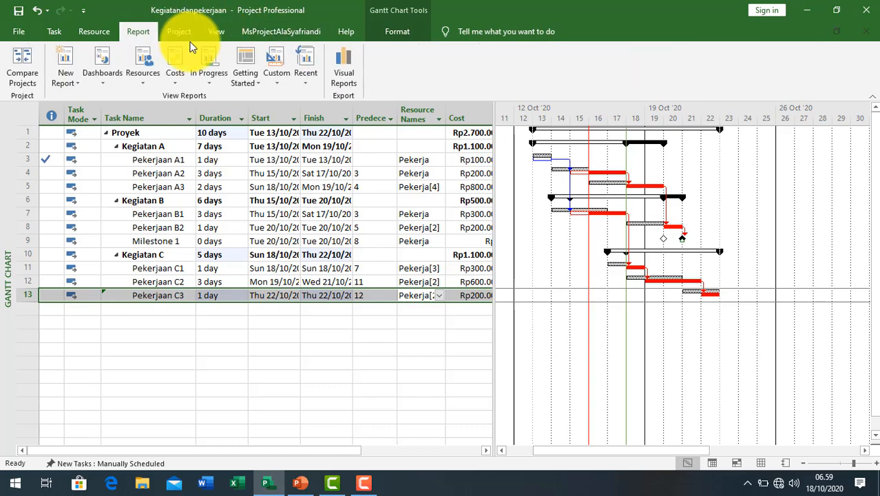
click(271, 75)
click(276, 94)
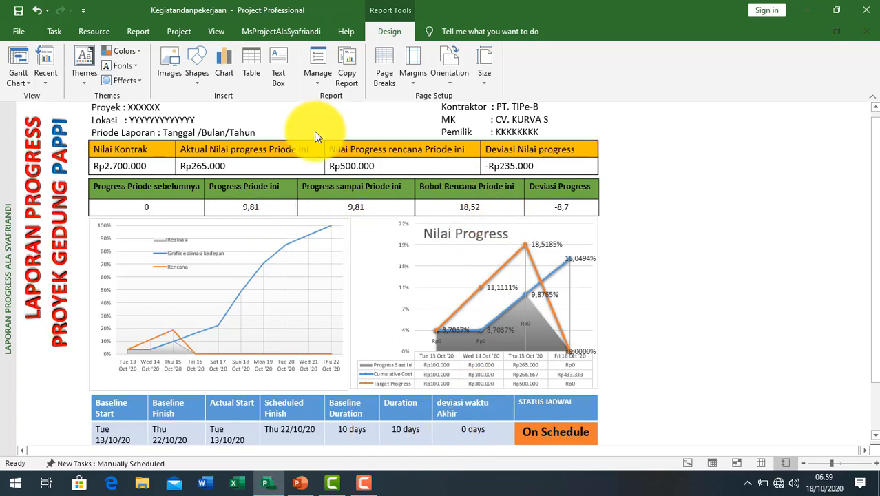
click(22, 60)
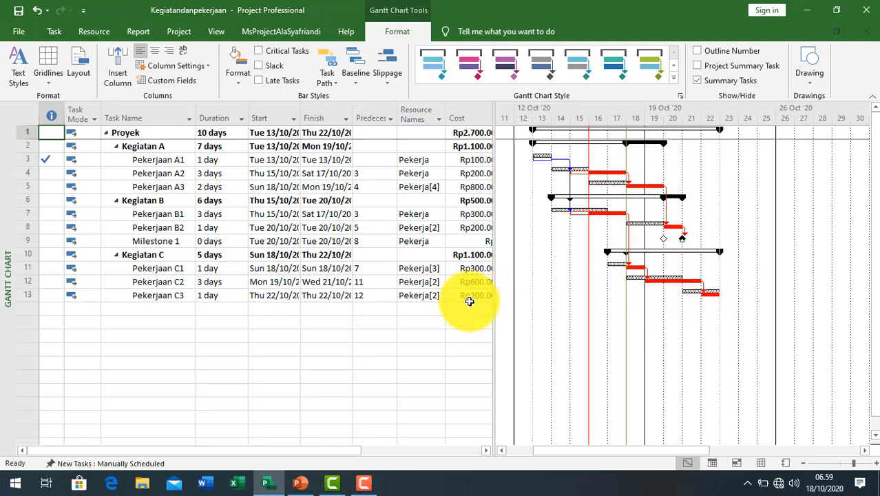
drag(438, 304, 426, 227)
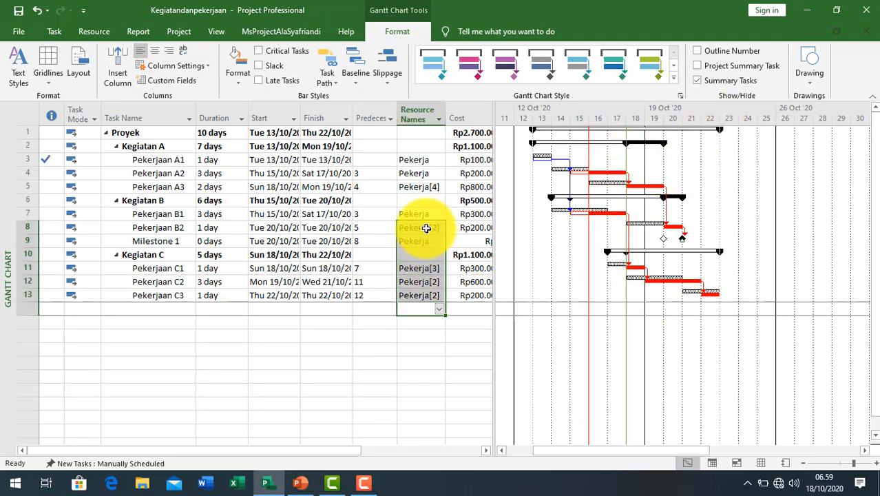
- Switch to PowerPoint's slide 17, "Reschedule Target", and finish on slide 18, reading its closing statement
click(299, 487)
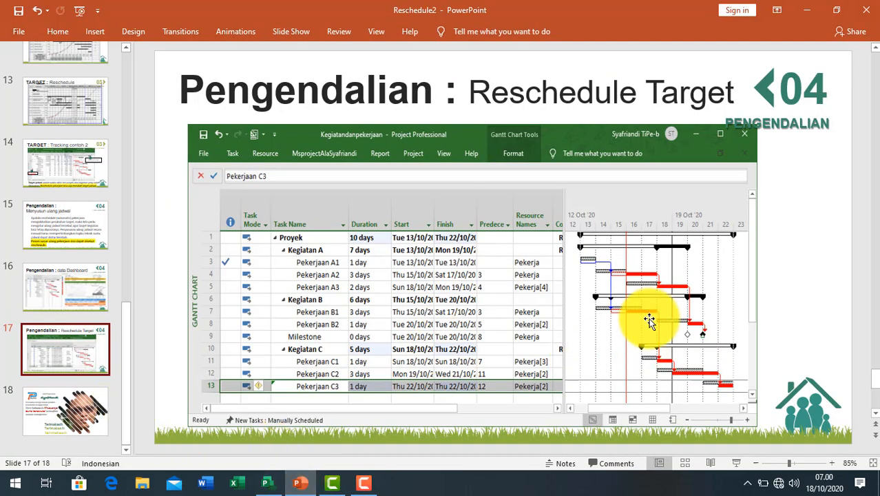
click(72, 422)
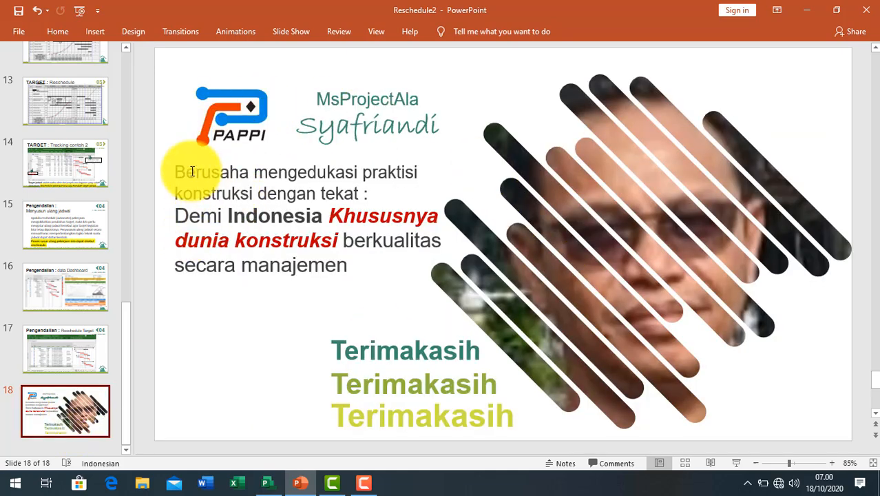
drag(195, 173, 220, 172)
drag(293, 168, 402, 191)
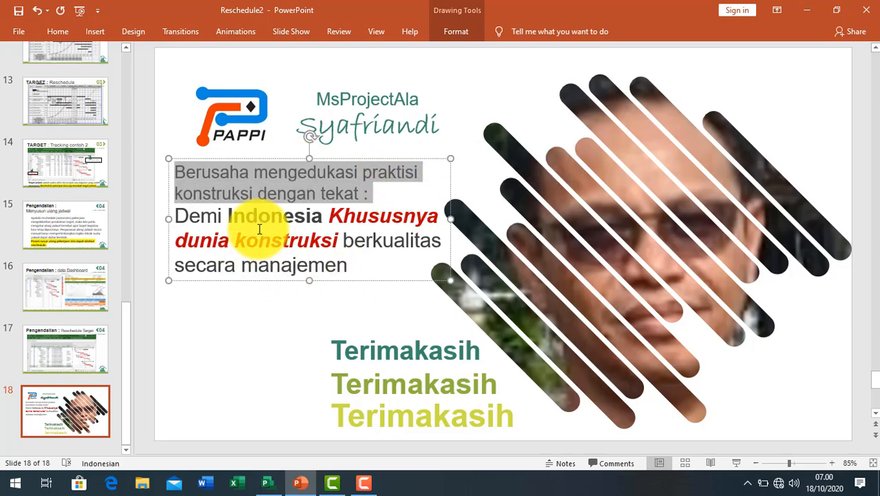
click(305, 308)
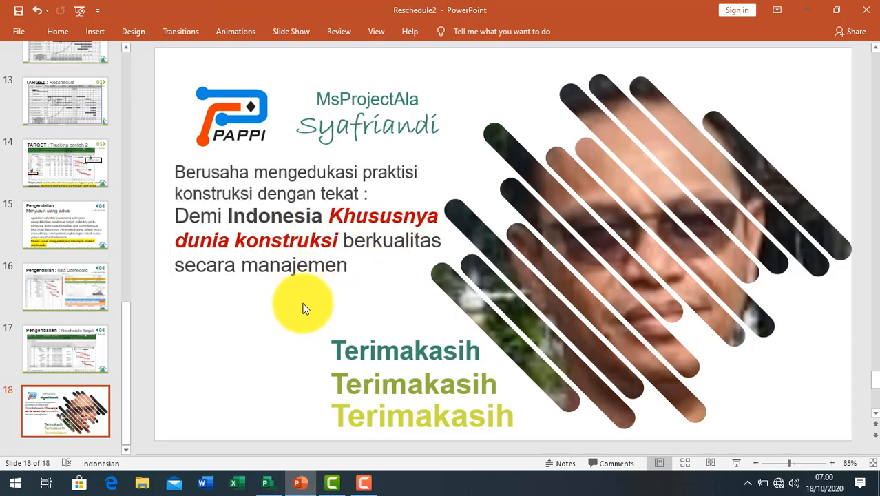